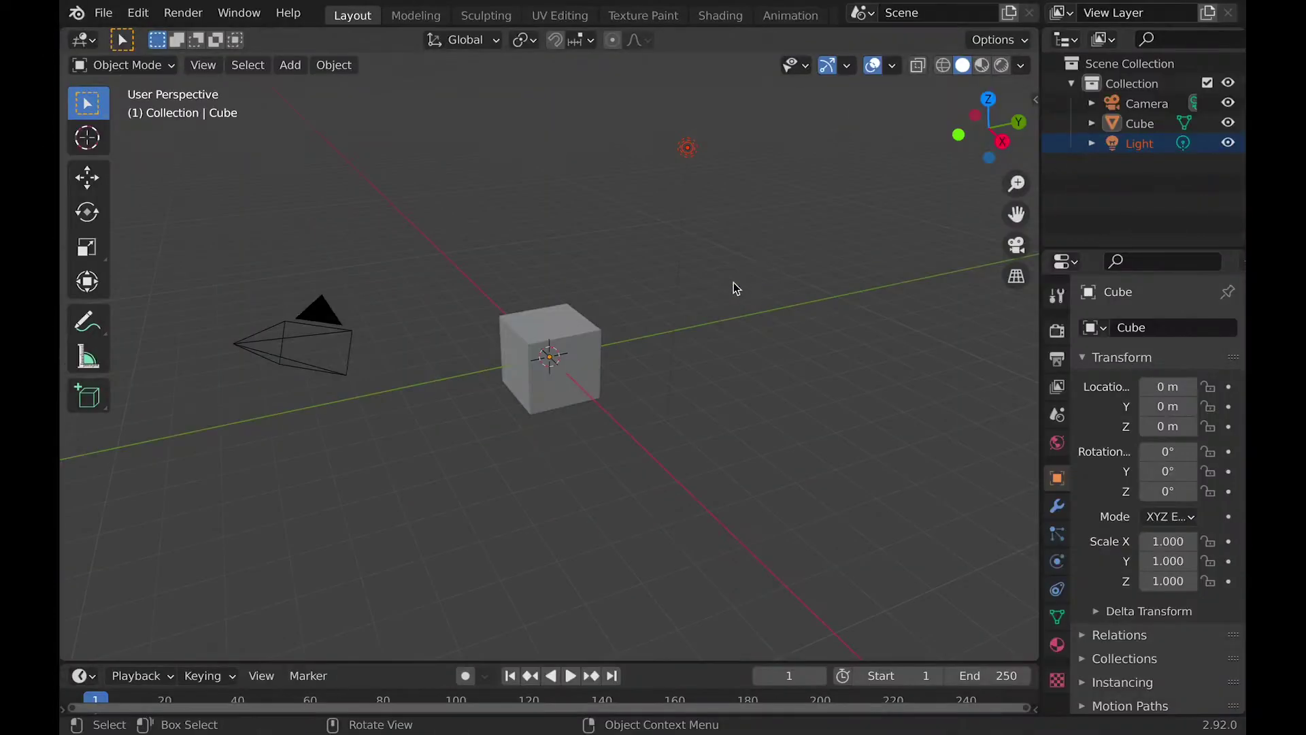
Step: Delete the default light from the scene
{"action": "key", "text": "x"}
{"action": "left_click", "coordinate": [704, 280]}
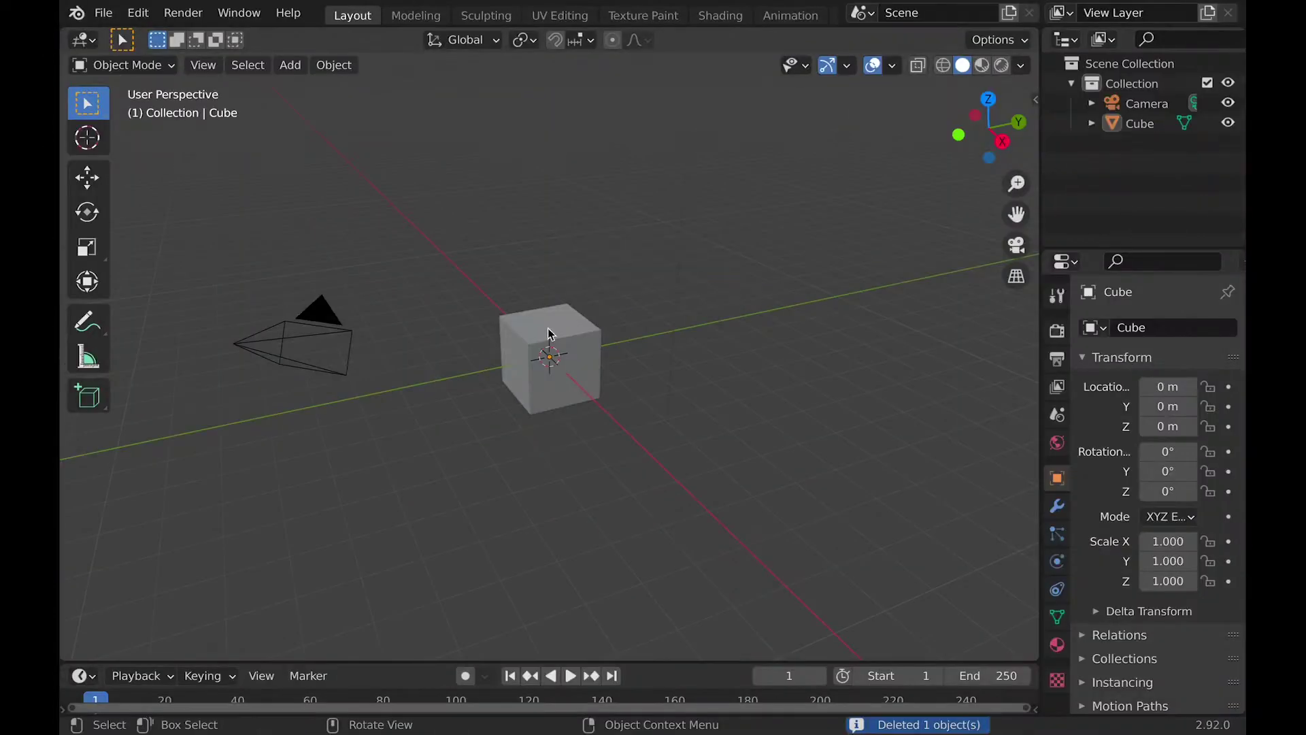
Step: Set the cube's dimensions to 0.2 m in X, 0.2 m in Y and 3 m in Z
{"action": "left_click", "coordinate": [551, 333]}
{"action": "key", "text": "n"}
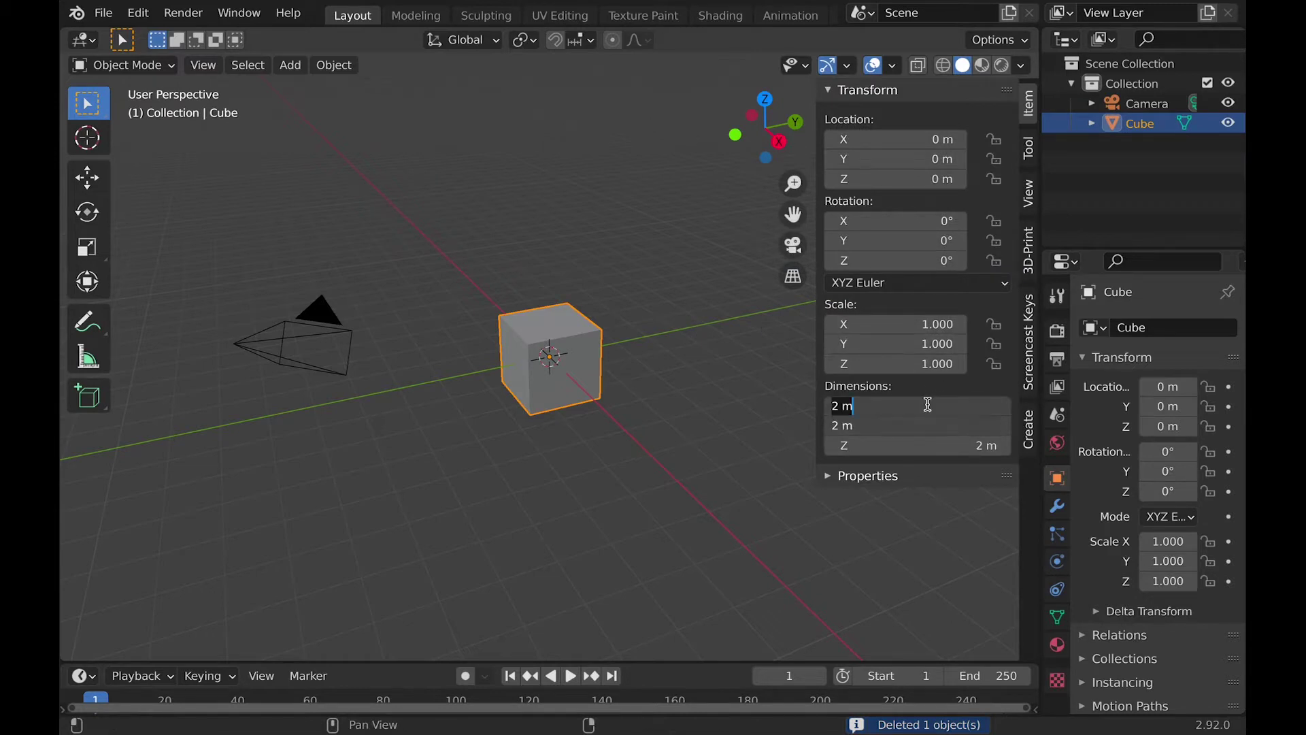
{"action": "type", "text": "0.2"}
{"action": "key", "text": "Return"}
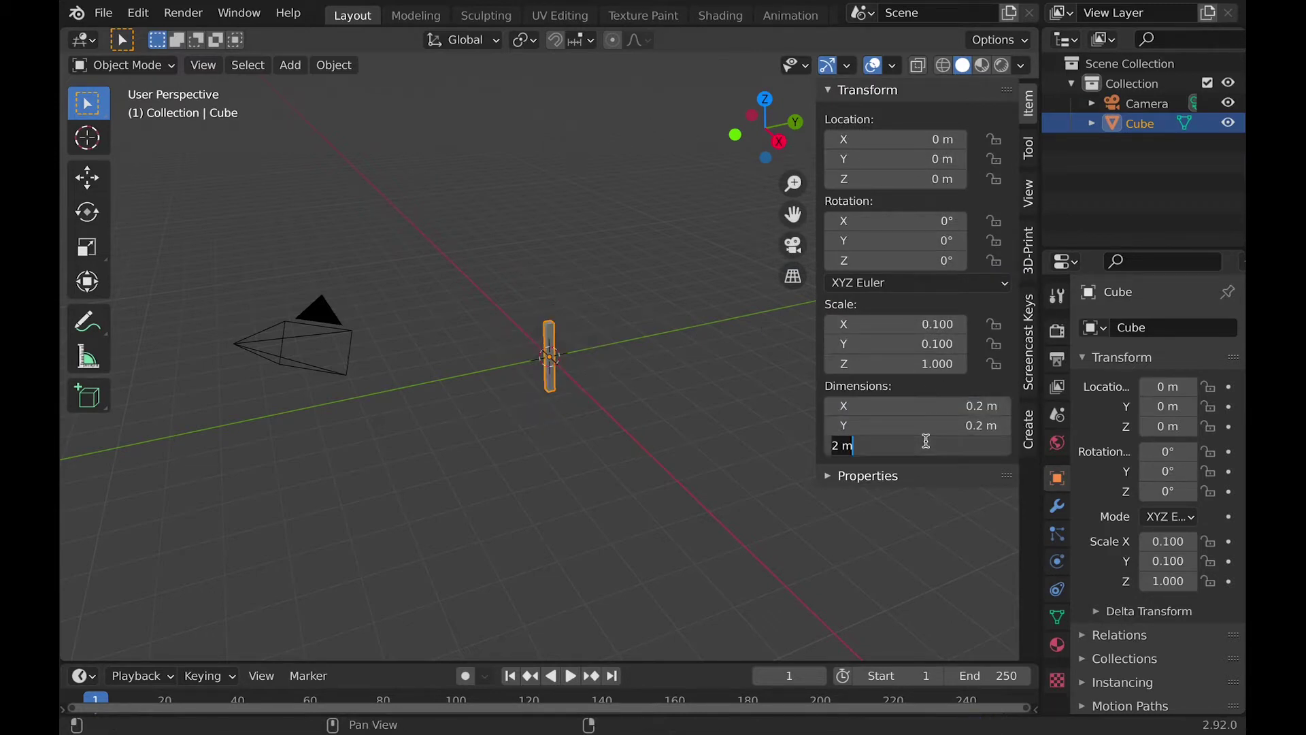
{"action": "key", "text": "BackSpace"}
{"action": "key", "text": "BackSpace"}
{"action": "key", "text": "BackSpace"}
{"action": "type", "text": "3"}
{"action": "key", "text": "Return"}
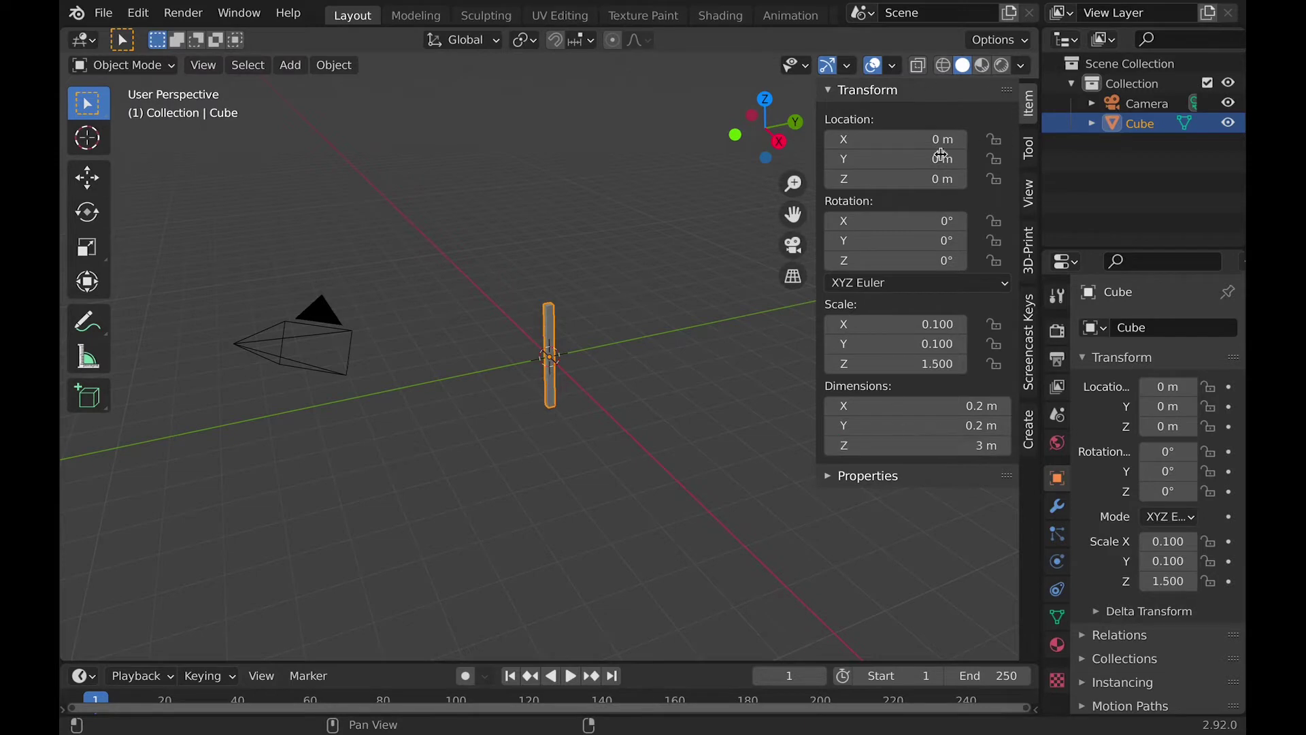
{"action": "left_click", "coordinate": [1019, 323]}
Step: Add a mesh cylinder and rotate it 90° about the X axis
{"action": "key", "text": "shift+a"}
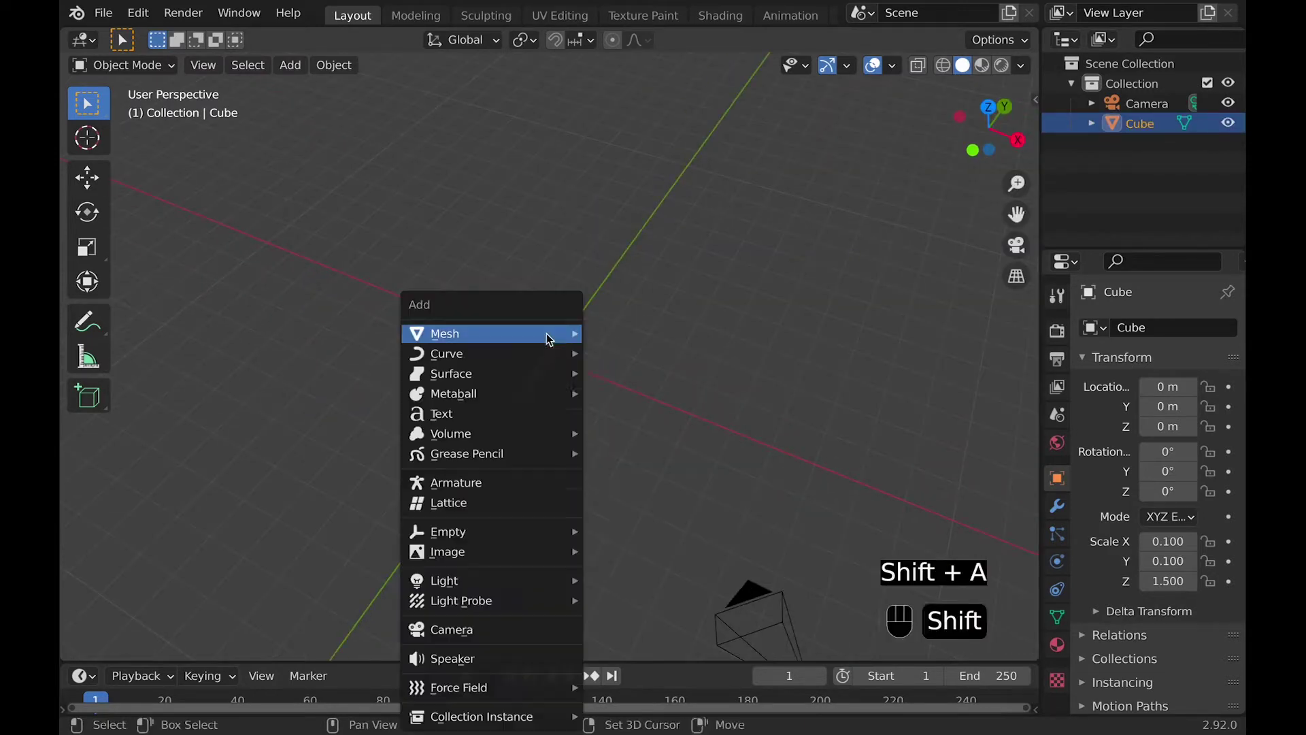
{"action": "mouse_move", "coordinate": [529, 334]}
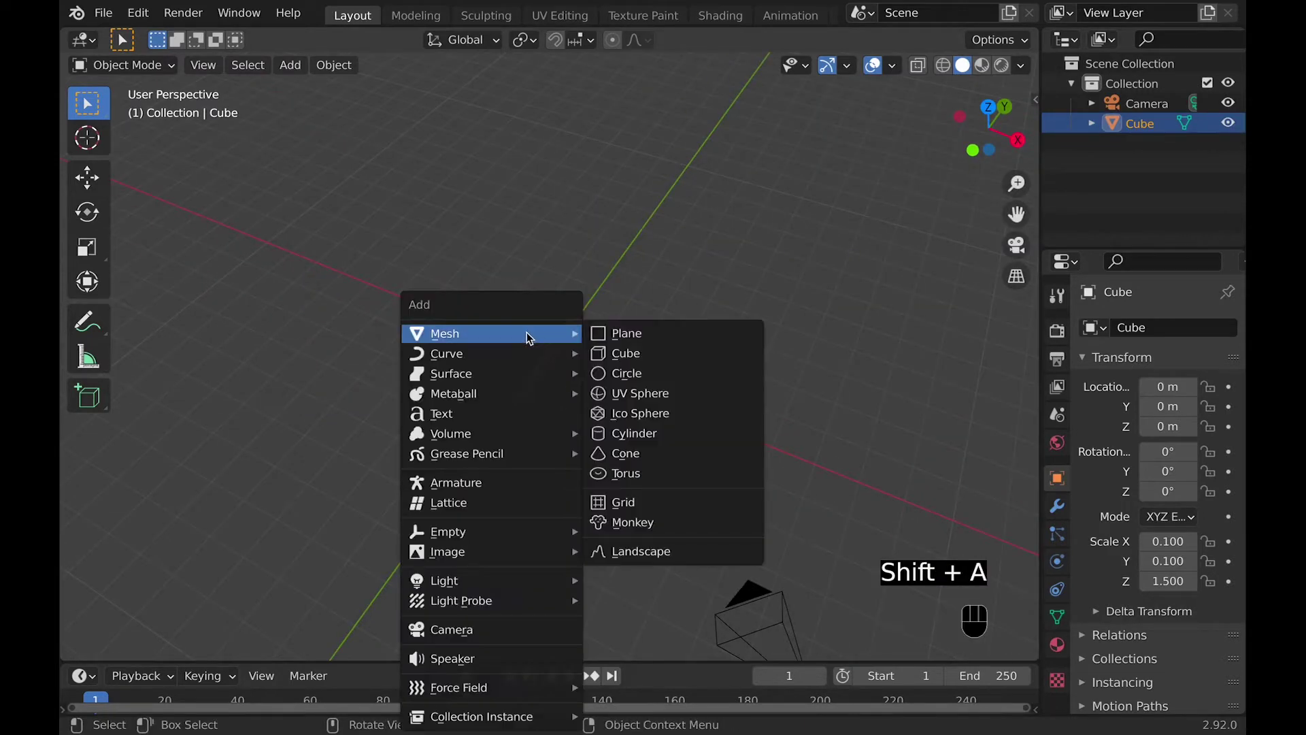
{"action": "left_click", "coordinate": [624, 433]}
{"action": "middle_click_drag", "start_coordinate": [621, 435], "coordinate": [610, 422]}
{"action": "type", "text": "rx90"}
{"action": "key", "text": "Return"}
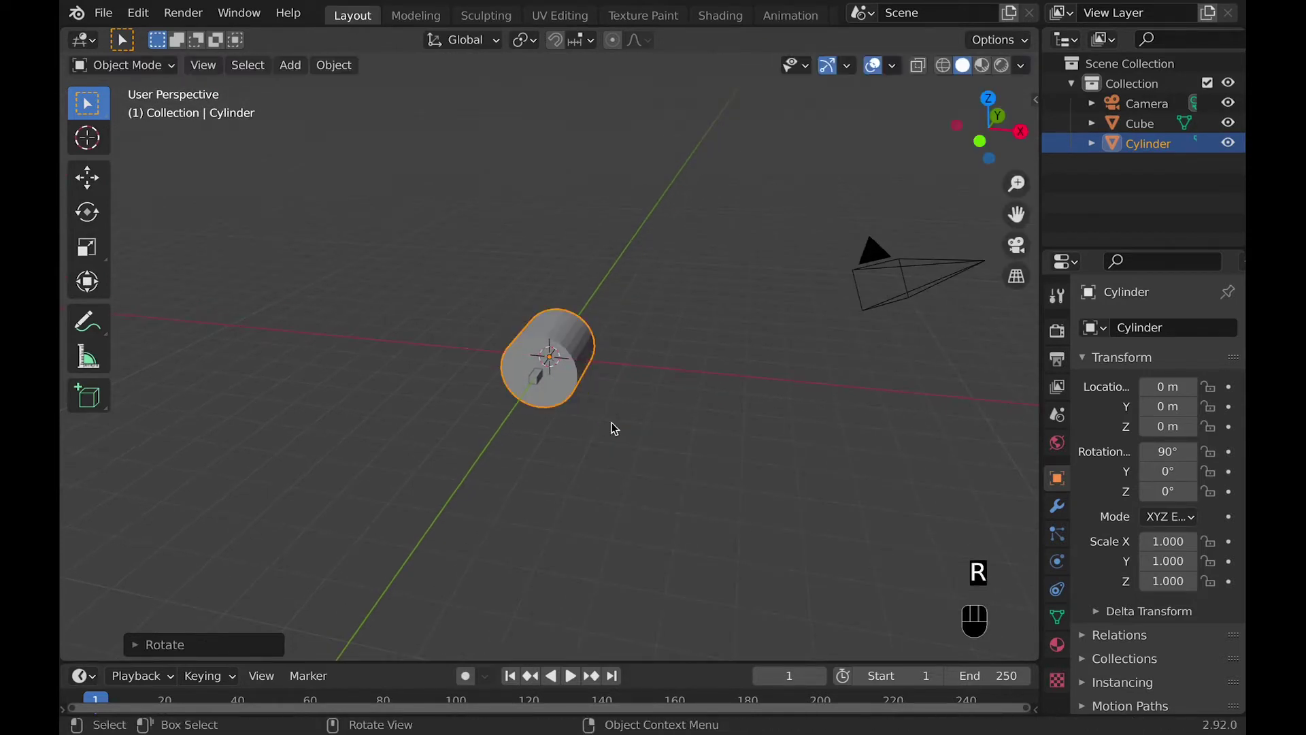
Step: Delete both circular end faces of the cylinder in Edit Mode, leaving an open tube, and return to Object Mode
{"action": "key", "text": "Tab"}
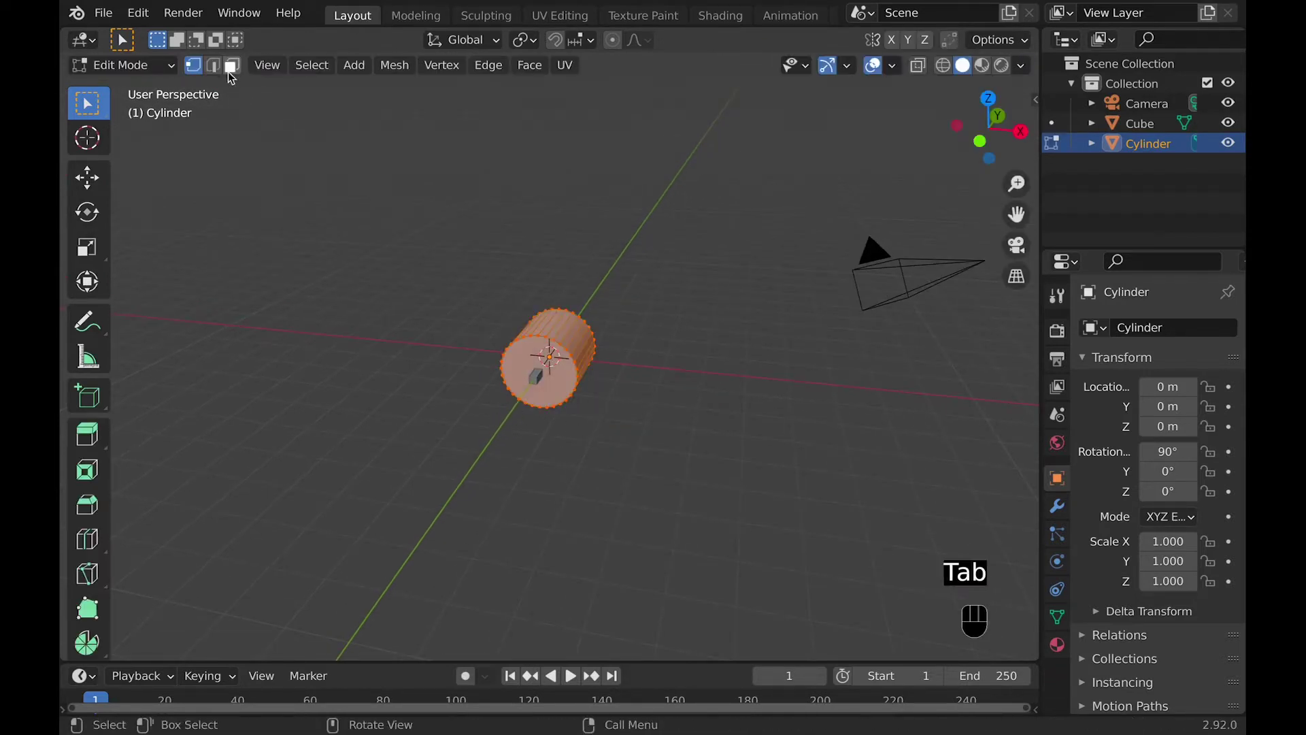
{"action": "left_click", "coordinate": [532, 373]}
{"action": "middle_click_drag", "start_coordinate": [532, 373], "coordinate": [405, 368]}
{"action": "left_click", "coordinate": [575, 372], "text": "shift"}
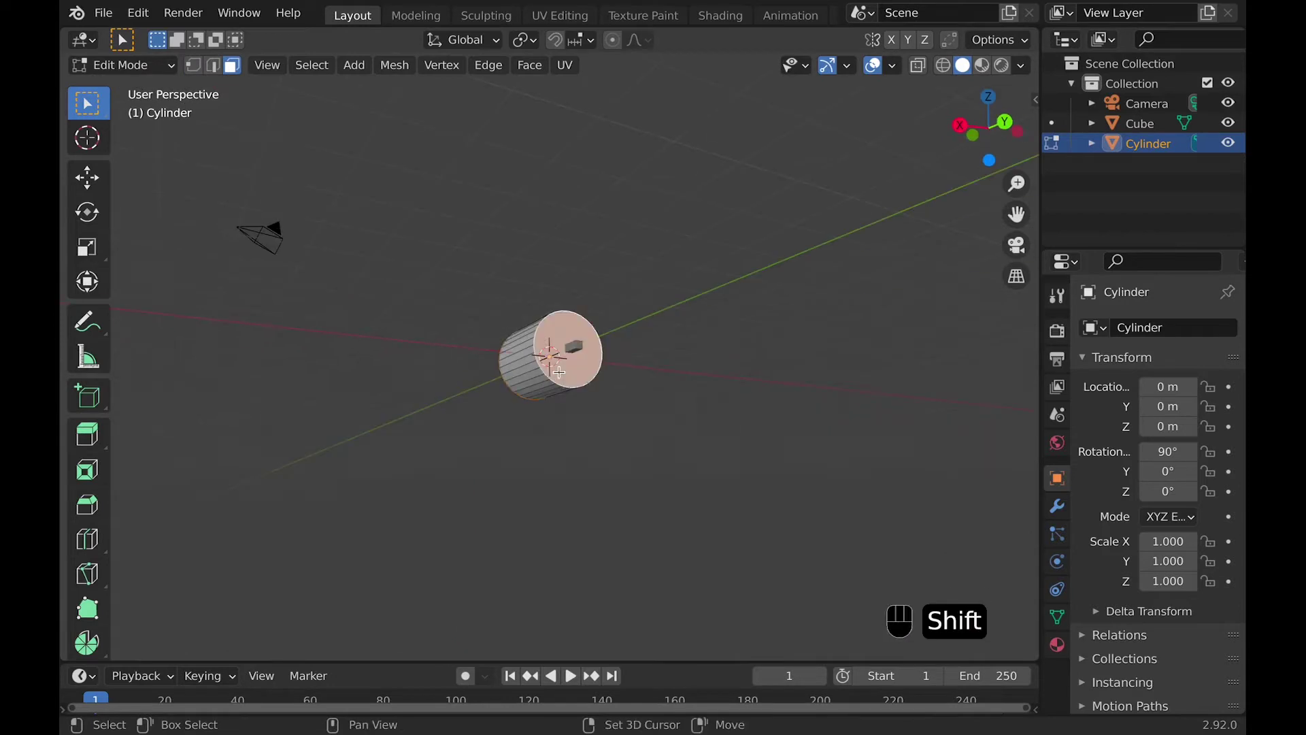
{"action": "middle_click_drag", "start_coordinate": [575, 378], "coordinate": [513, 467]}
{"action": "key", "text": "x"}
{"action": "left_click", "coordinate": [558, 373]}
{"action": "key", "text": "Tab"}
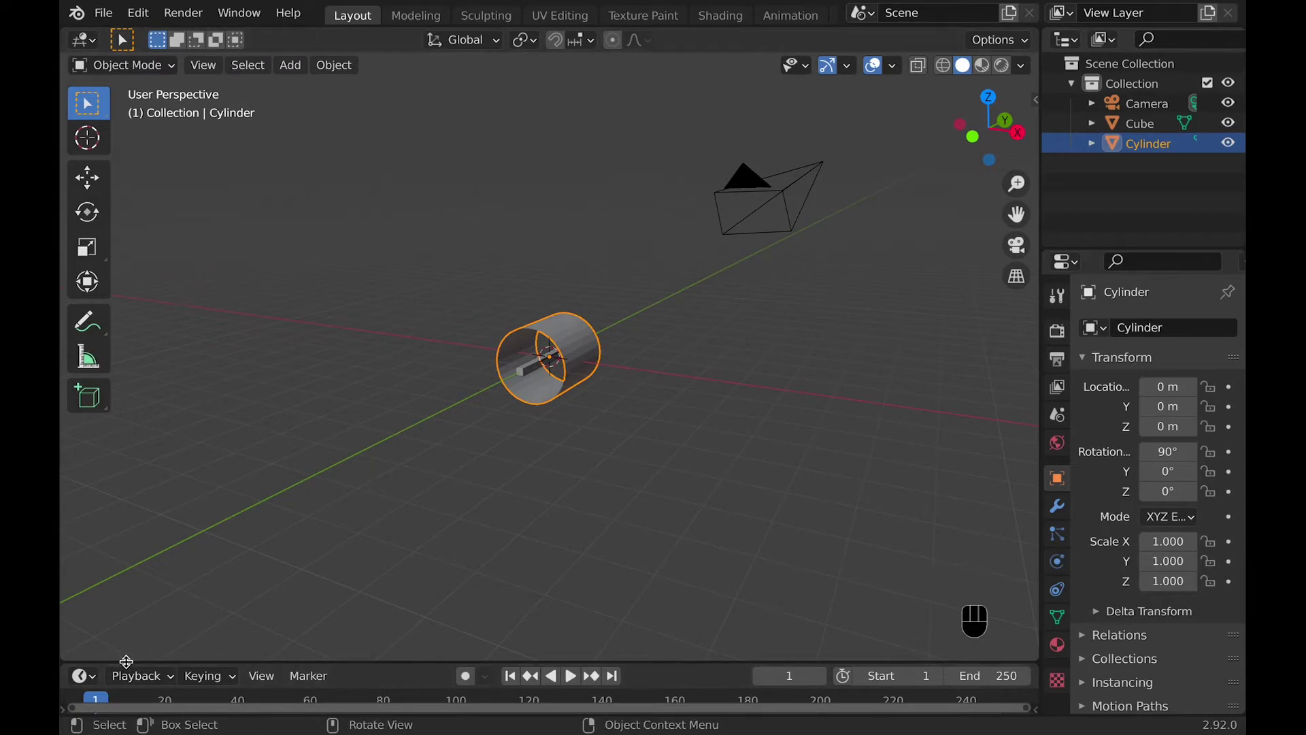
Step: Enlarge the timeline area, switch it to the Geometry Node Editor and create a new node tree for the cylinder
{"action": "left_click_drag", "start_coordinate": [128, 649], "coordinate": [190, 473]}
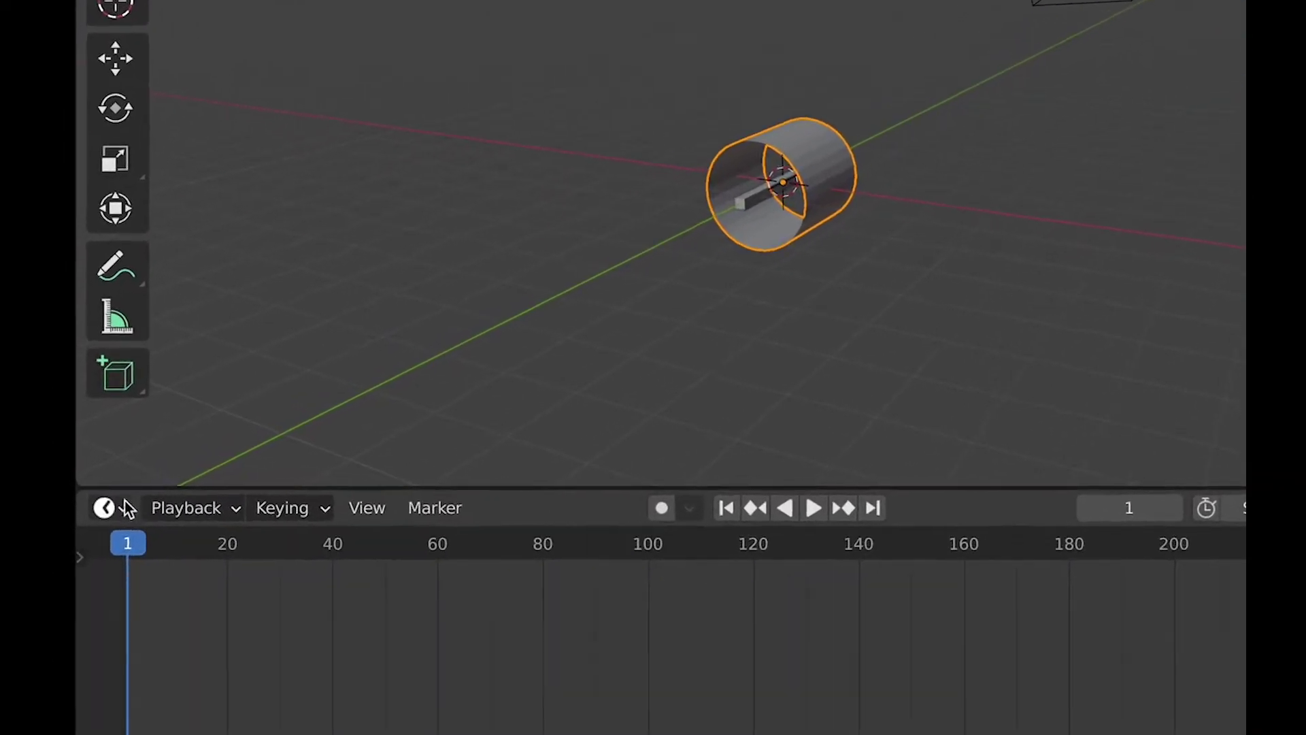
{"action": "left_click", "coordinate": [87, 493]}
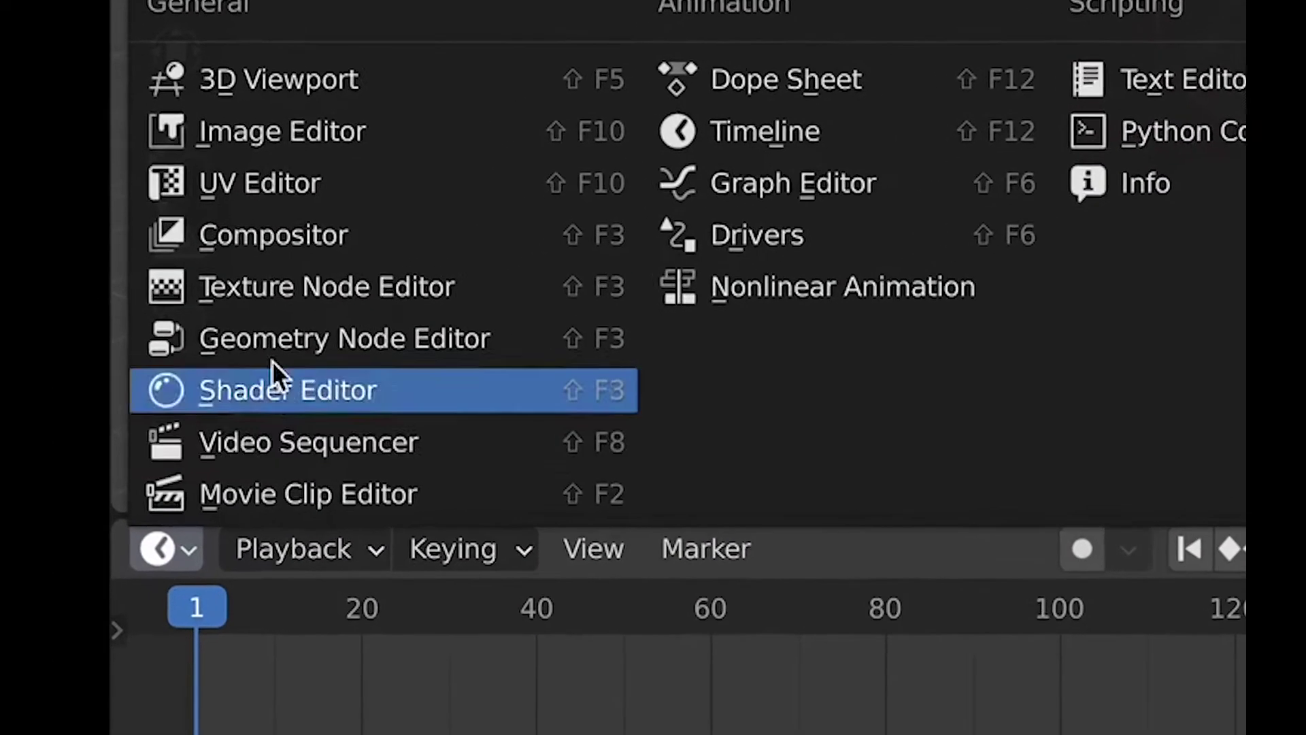
{"action": "left_click", "coordinate": [270, 337]}
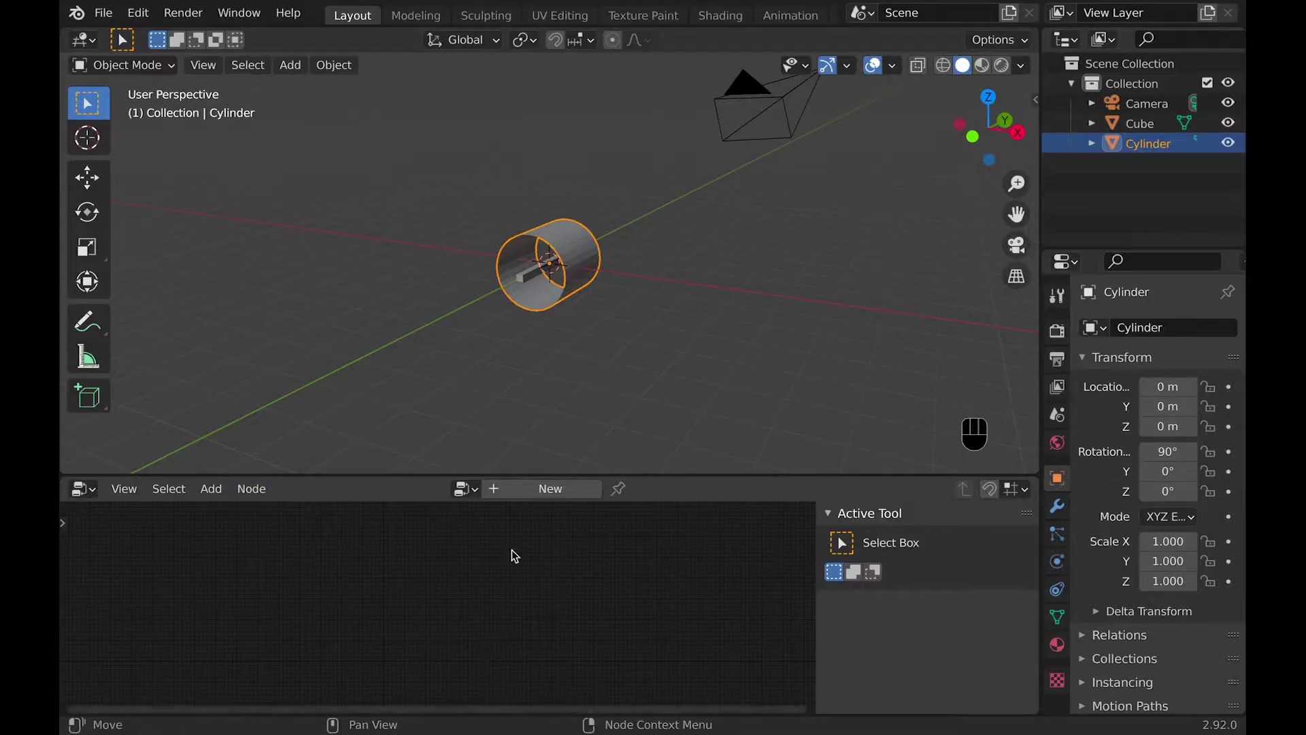
{"action": "left_click", "coordinate": [524, 487]}
{"action": "scroll", "coordinate": [450, 622], "scroll_direction": "up", "scroll_amount": 5}
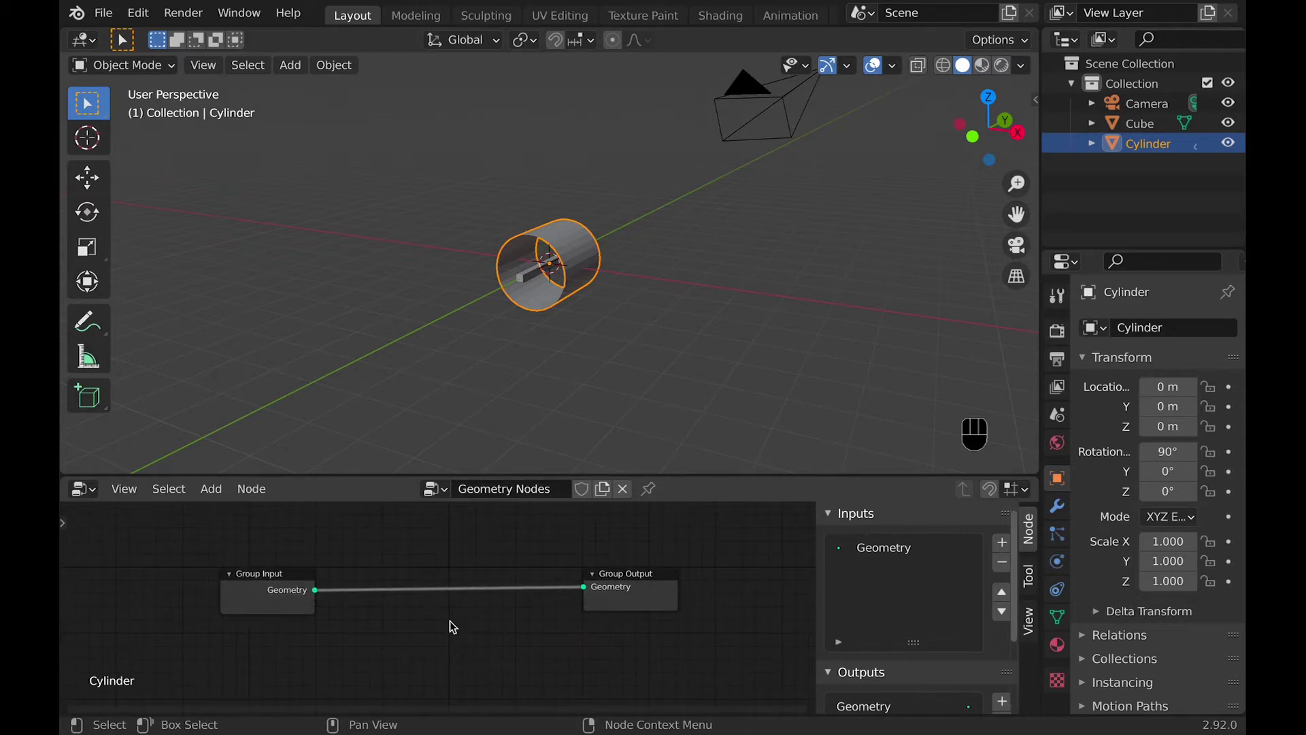
Step: Insert a Point Instance node between Group Input and Group Output, with the cube as its instance object
{"action": "key", "text": "shift+a"}
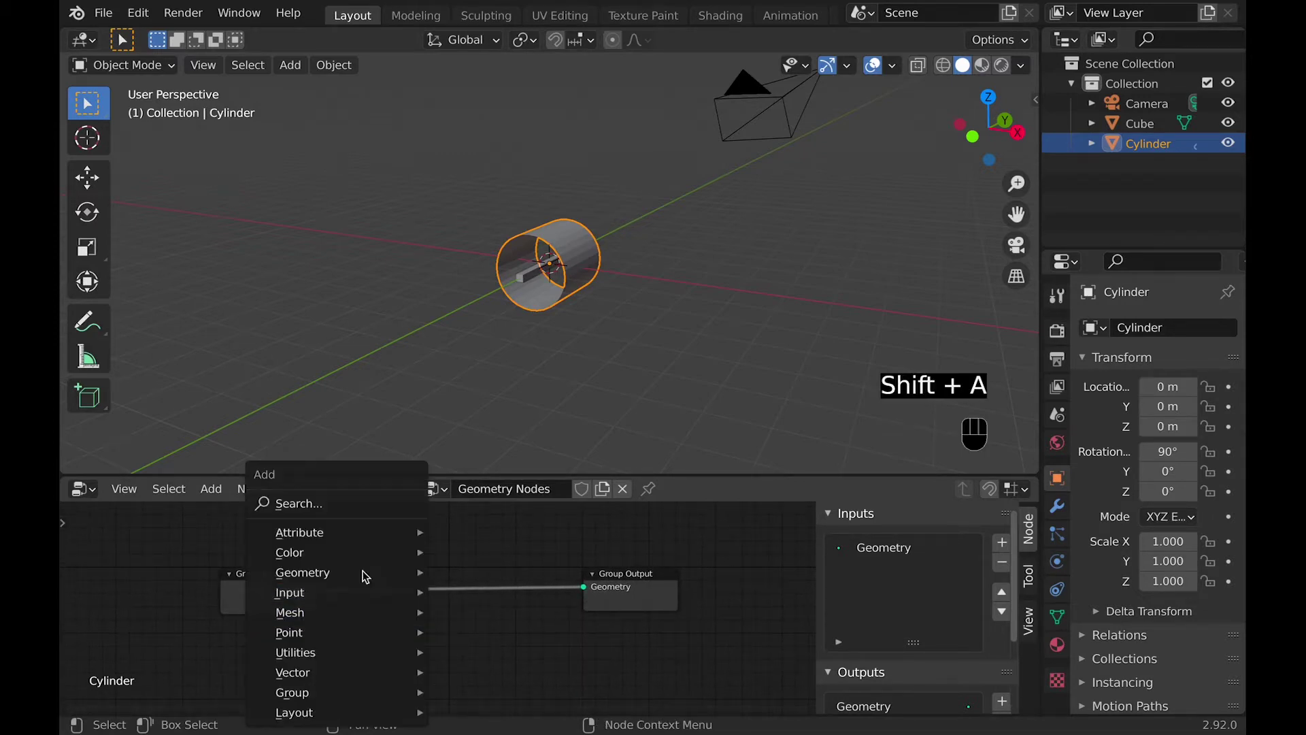
{"action": "left_click", "coordinate": [321, 504]}
{"action": "type", "text": "point"}
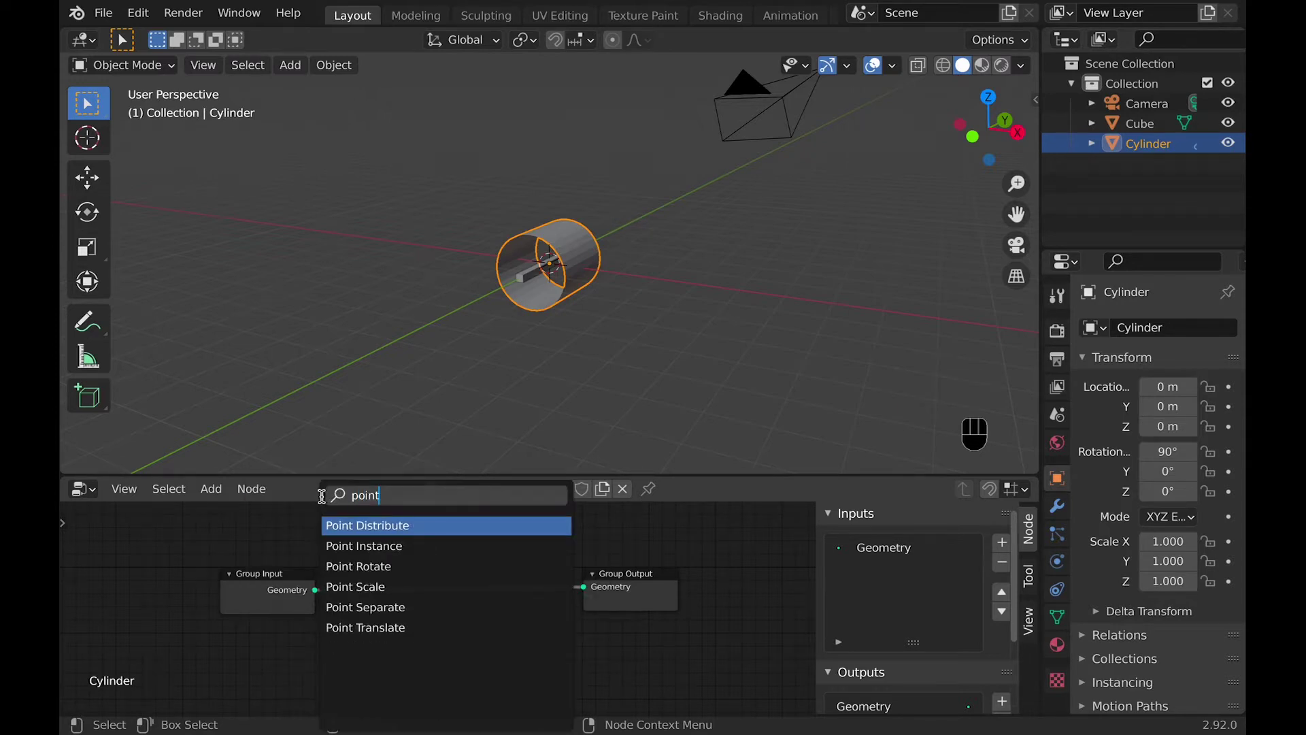
{"action": "left_click", "coordinate": [374, 545]}
{"action": "left_click", "coordinate": [520, 609]}
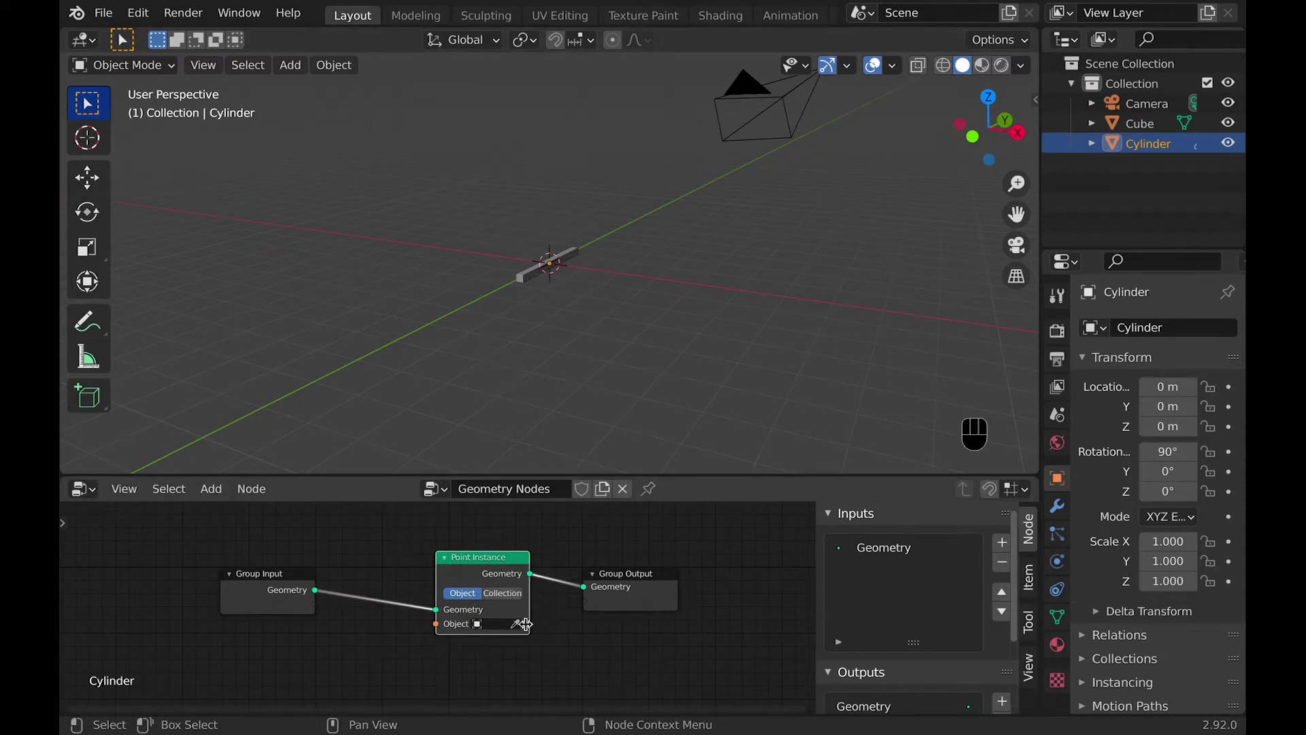
{"action": "left_click", "coordinate": [536, 276]}
Step: Rotate the whole mesh of the original cube 90° about the global X axis in Edit Mode, and return to Object Mode
{"action": "scroll", "coordinate": [532, 275], "scroll_direction": "up", "scroll_amount": 10}
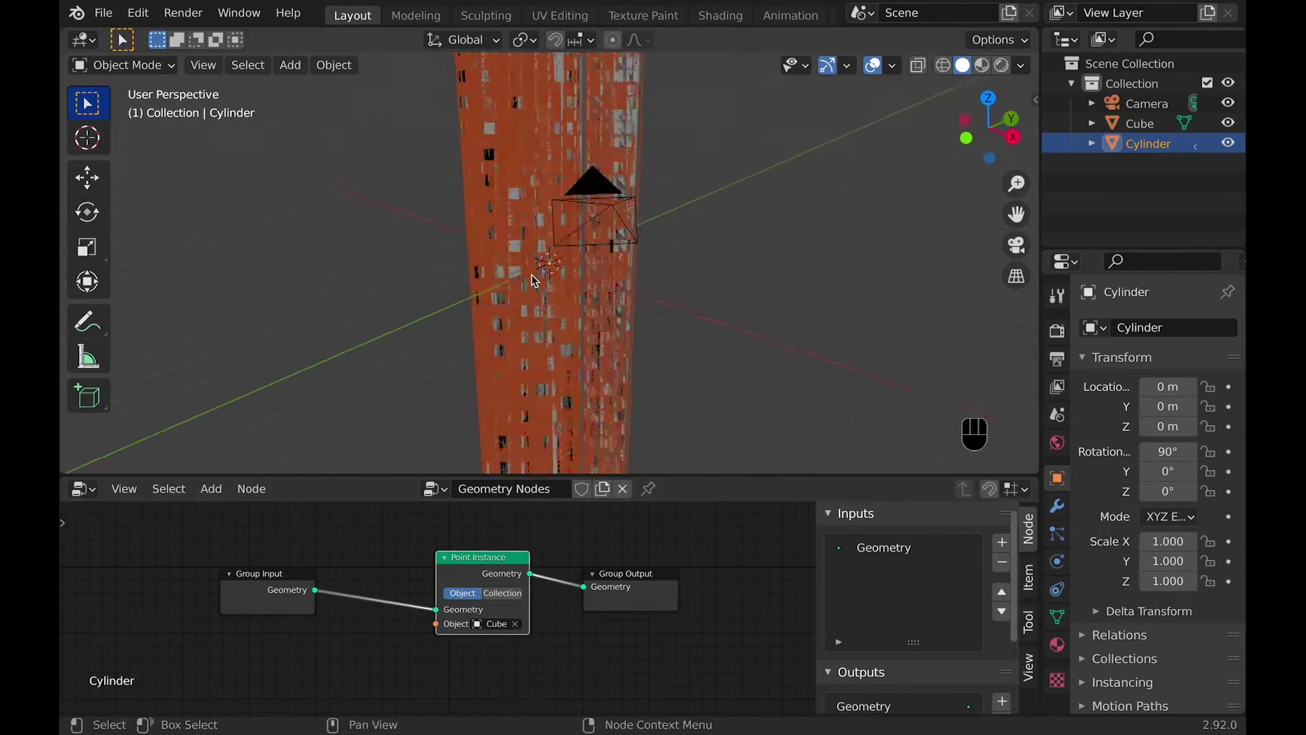
{"action": "scroll", "coordinate": [532, 275], "scroll_direction": "down", "scroll_amount": 10}
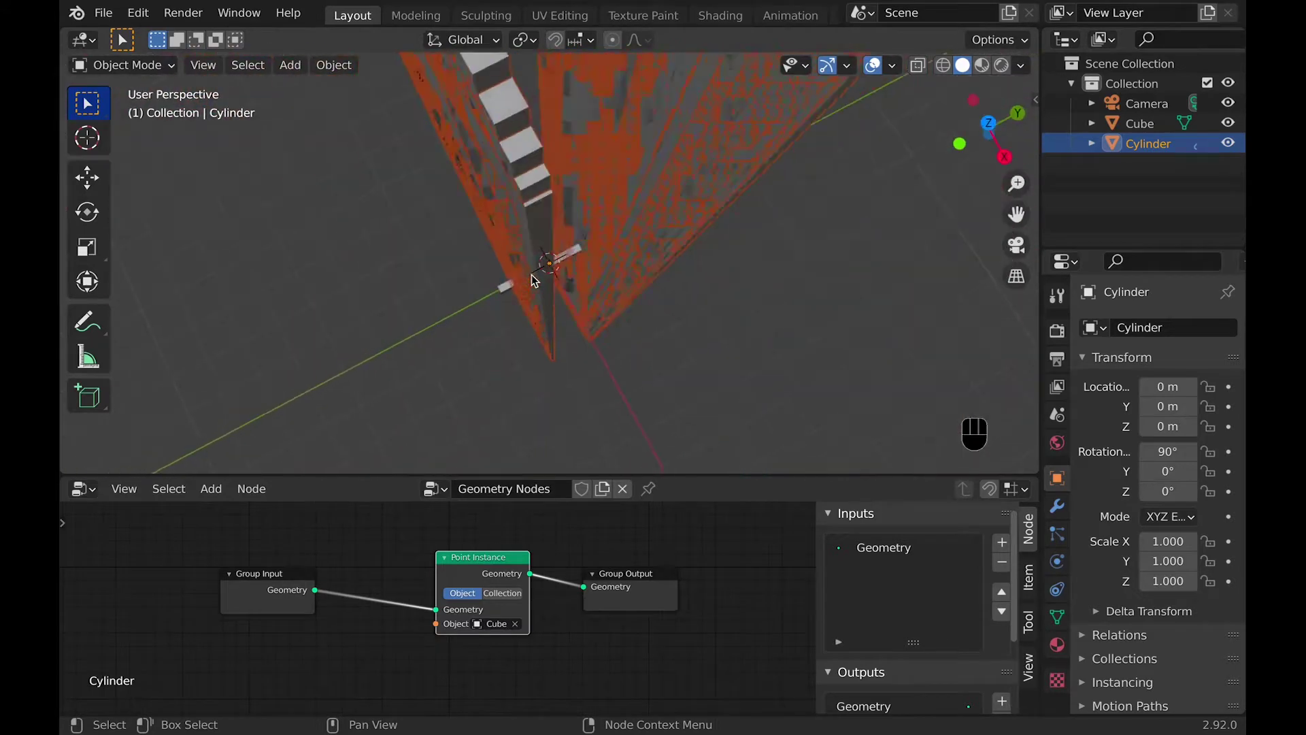
{"action": "scroll", "coordinate": [532, 275], "scroll_direction": "down", "scroll_amount": 8, "text": "super"}
{"action": "scroll", "coordinate": [532, 275], "scroll_direction": "up", "scroll_amount": 5}
{"action": "middle_click_drag", "start_coordinate": [532, 275], "coordinate": [542, 263]}
{"action": "left_click", "coordinate": [546, 269]}
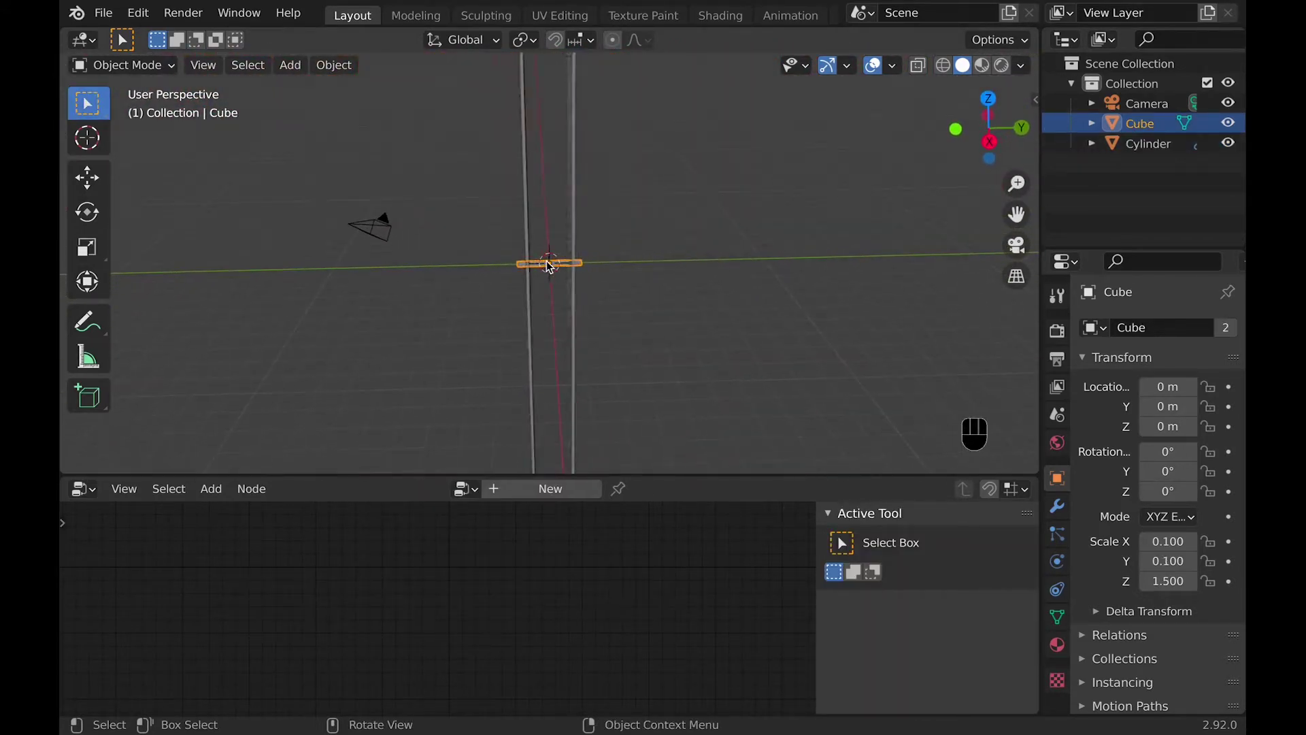
{"action": "key", "text": "Tab"}
{"action": "key", "text": "r"}
{"action": "key", "text": "x"}
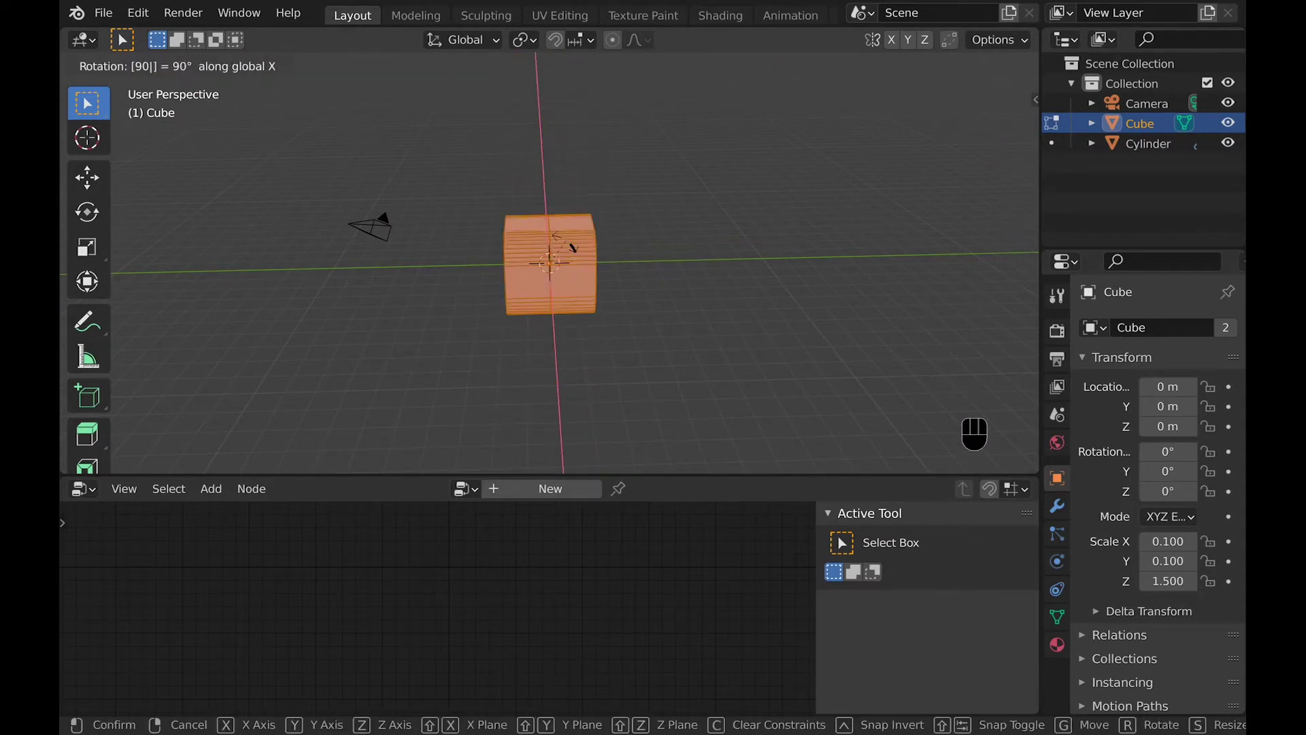
{"action": "left_click", "coordinate": [566, 240]}
{"action": "mouse_move", "coordinate": [566, 240]}
{"action": "middle_mouse_down"}
{"action": "mouse_move", "coordinate": [554, 254]}
{"action": "mouse_move", "coordinate": [566, 240]}
{"action": "middle_mouse_up"}
{"action": "key", "text": "Tab"}
Step: Move the original cube about 5.45 m along the negative X axis, away from the cylinder
{"action": "key", "text": "g"}
{"action": "key", "text": "x"}
{"action": "left_click", "coordinate": [683, 238]}
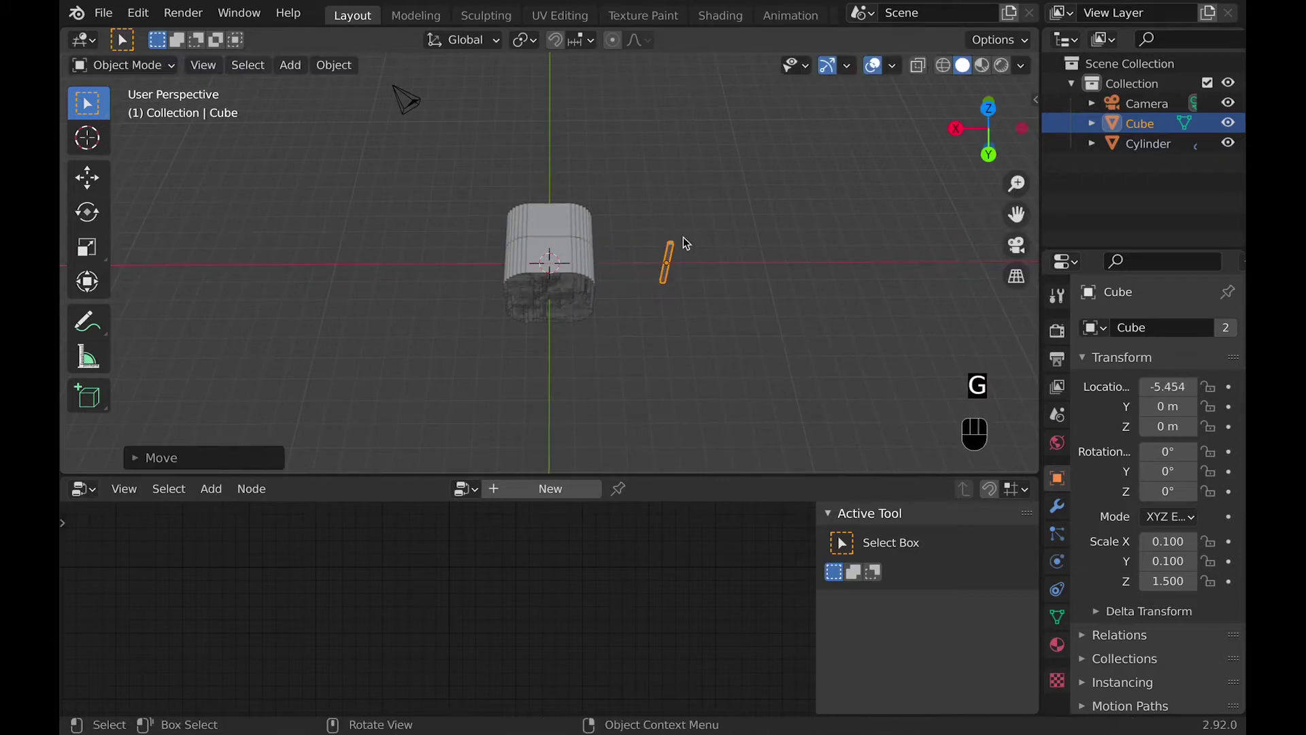
Step: Select the cylinder and insert an Attribute Fill node between its Group Input and Point Instance nodes
{"action": "middle_click_drag", "start_coordinate": [683, 237], "coordinate": [684, 242]}
{"action": "type", "text": "attr"}
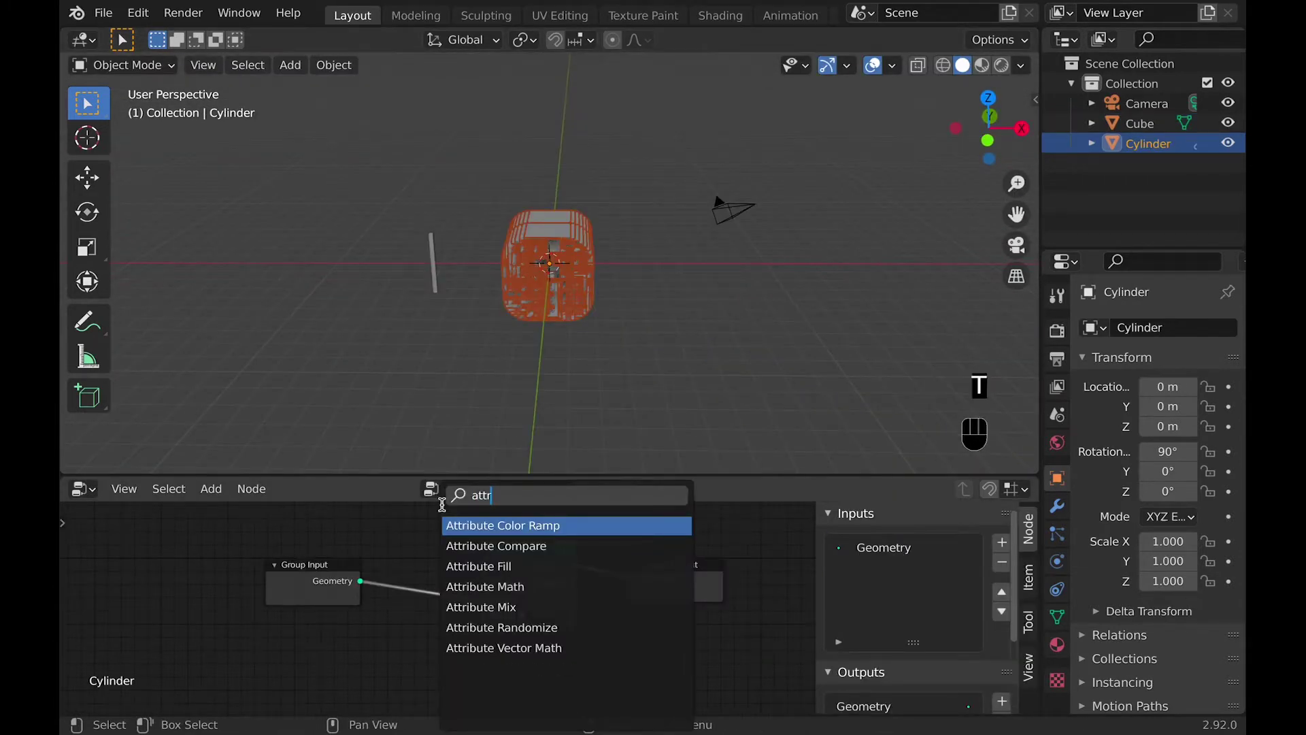
{"action": "left_click", "coordinate": [483, 566]}
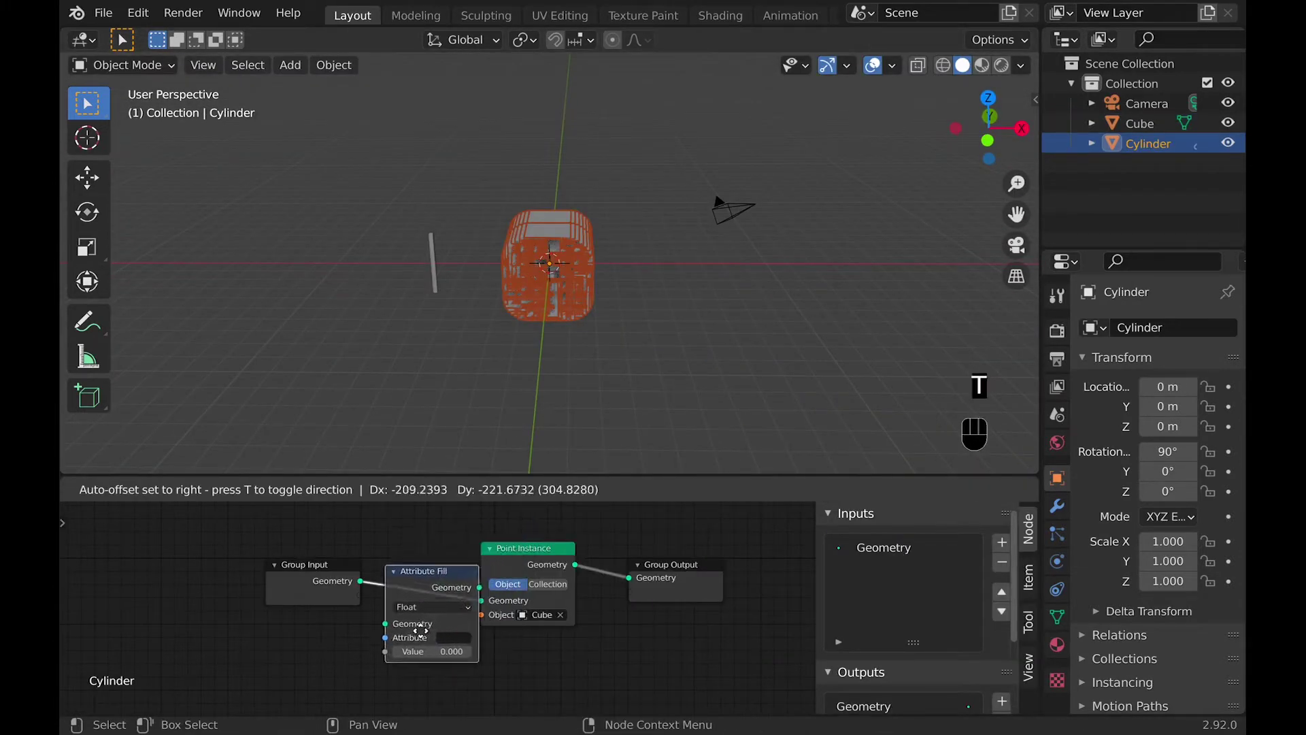
{"action": "left_click", "coordinate": [420, 617]}
{"action": "left_click_drag", "start_coordinate": [420, 617], "coordinate": [471, 618]}
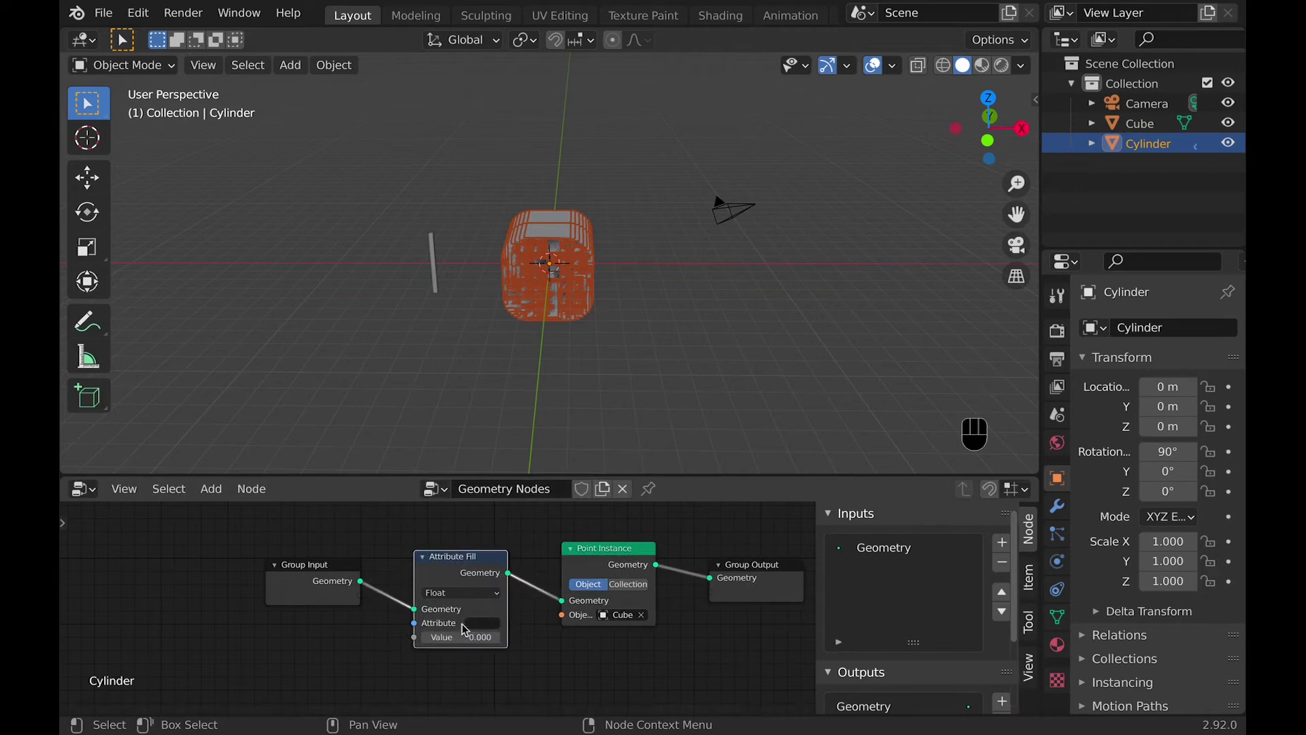
Step: Set the Attribute Fill node's attribute to scale and its value to 0.080
{"action": "left_click", "coordinate": [464, 625]}
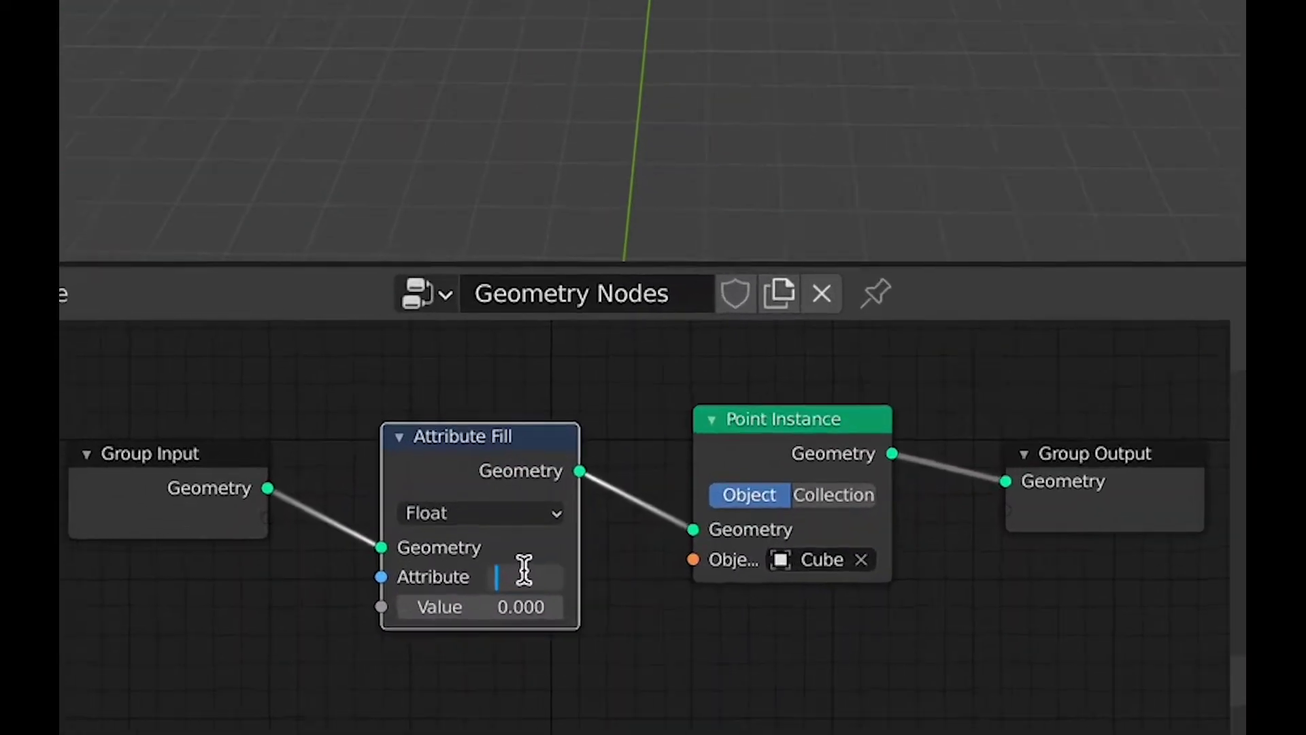
{"action": "type", "text": "sc"}
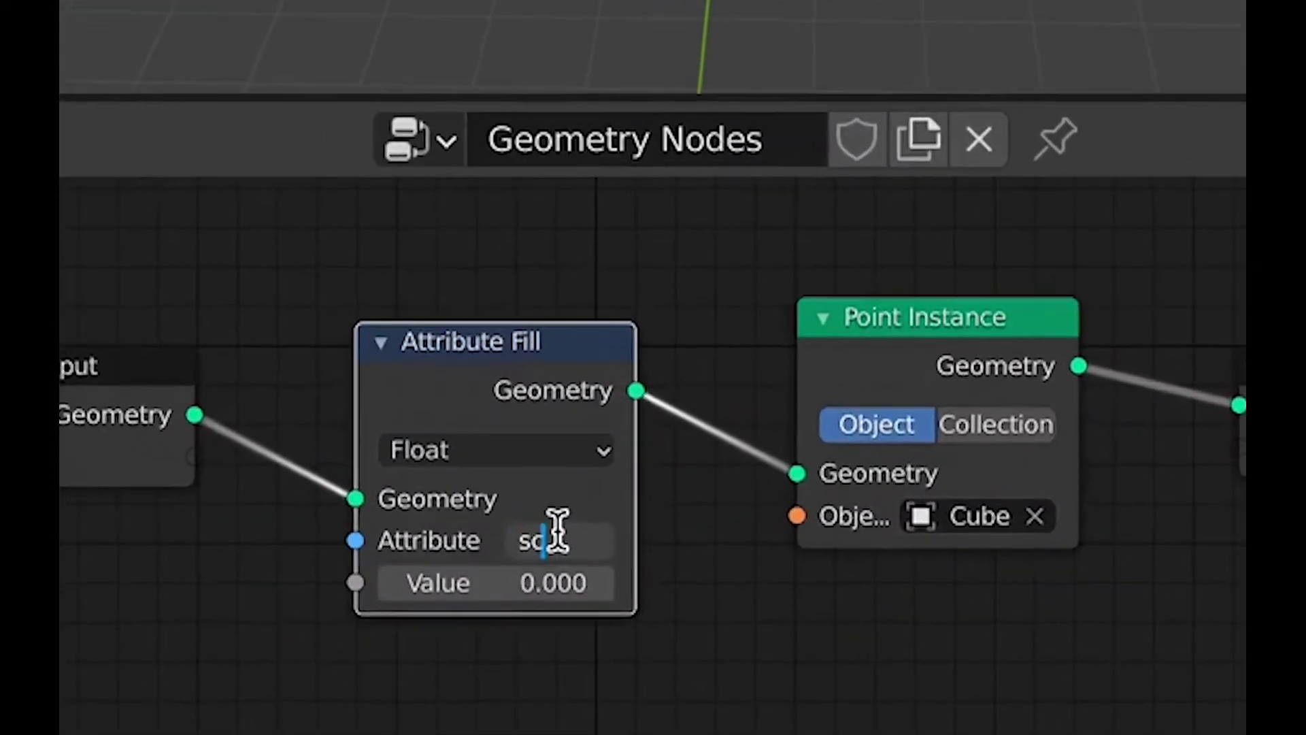
{"action": "type", "text": "ale"}
{"action": "key", "text": "Return"}
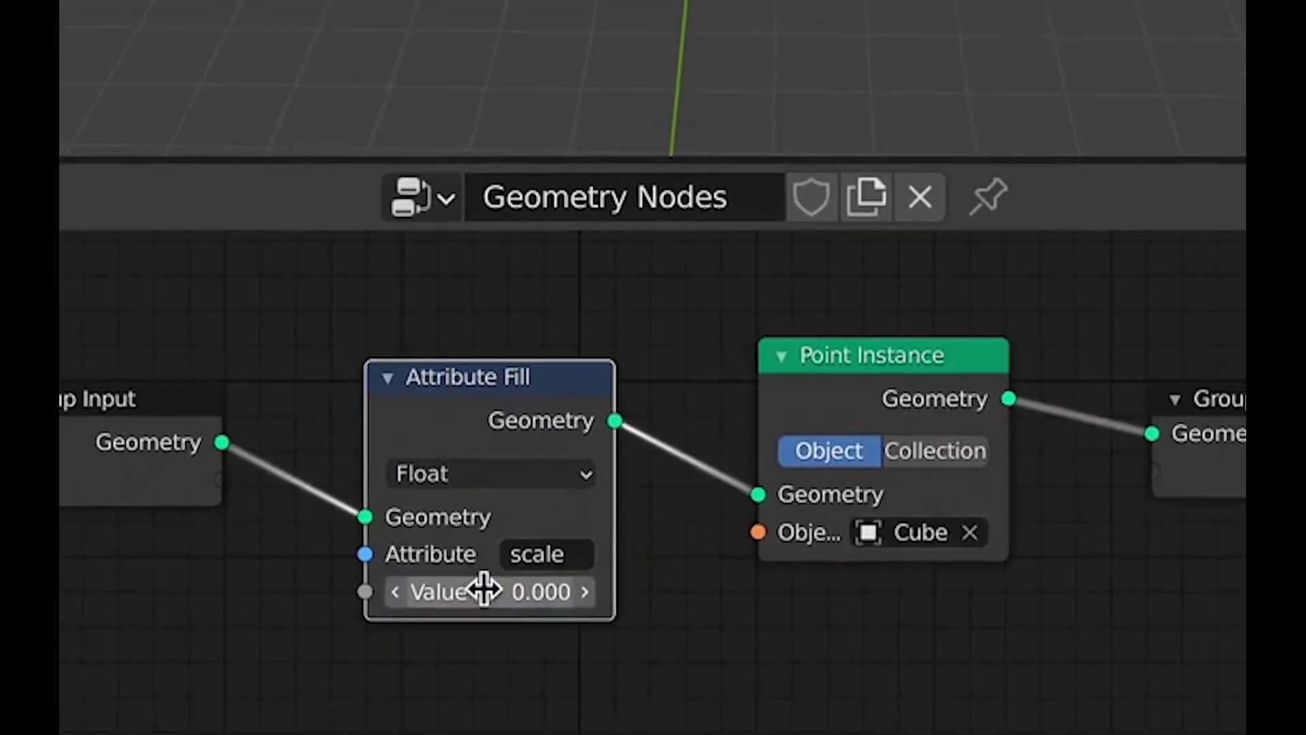
{"action": "left_click_drag", "start_coordinate": [484, 591], "coordinate": [470, 635]}
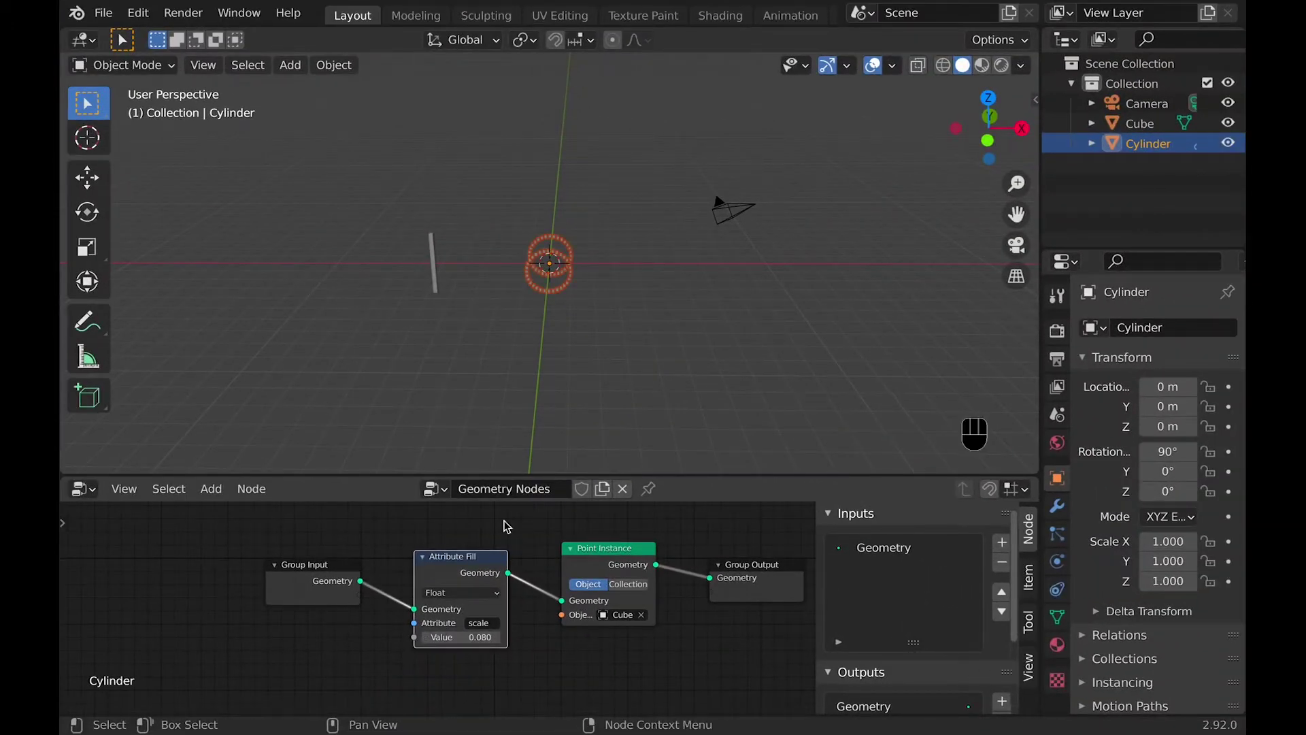
Step: Examine how the cube instances sit on the cylinder's vertices in Edit Mode, using both wireframe and solid shading
{"action": "scroll", "coordinate": [502, 524], "scroll_direction": "left", "scroll_amount": 4}
{"action": "scroll", "coordinate": [577, 547], "scroll_direction": "right", "scroll_amount": 6}
{"action": "scroll", "coordinate": [577, 552], "scroll_direction": "down", "scroll_amount": 3}
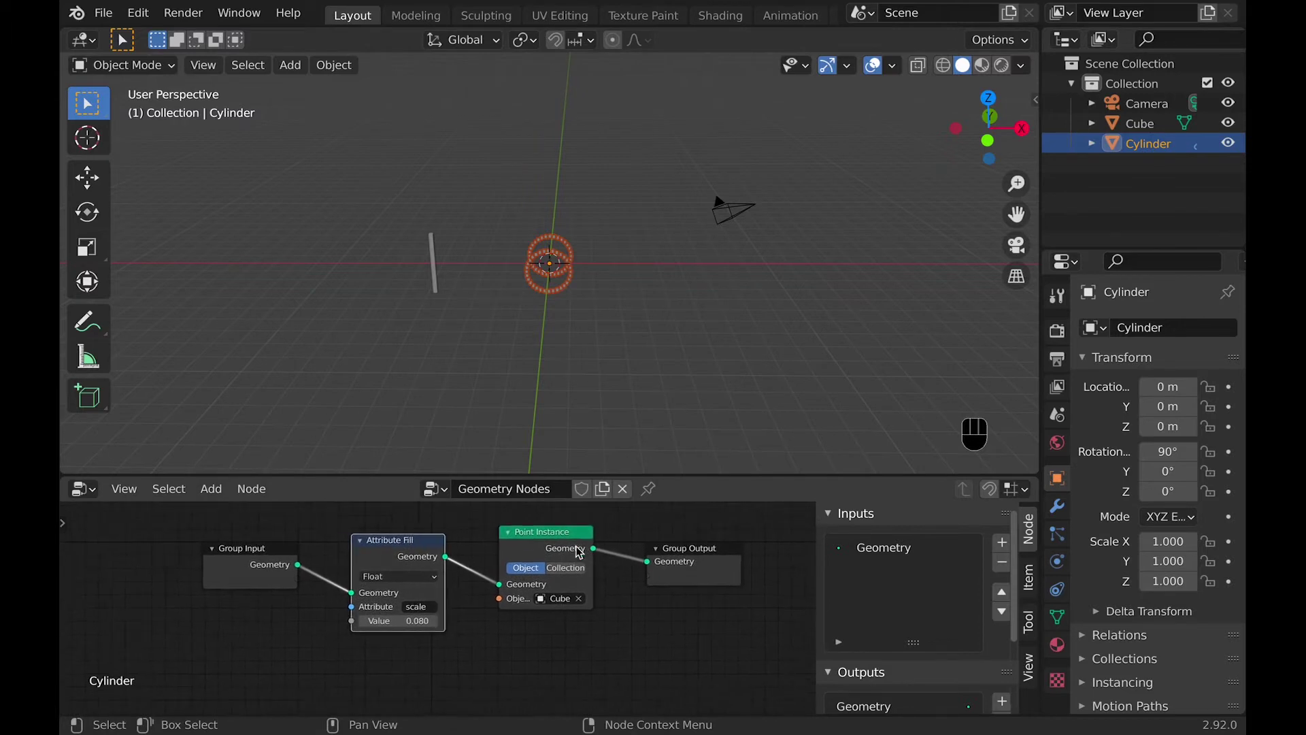
{"action": "scroll", "coordinate": [558, 341], "scroll_direction": "right", "scroll_amount": 3}
{"action": "scroll", "coordinate": [557, 341], "scroll_direction": "left", "scroll_amount": 6}
{"action": "scroll", "coordinate": [558, 341], "scroll_direction": "up", "scroll_amount": 10}
{"action": "key", "text": "Tab"}
{"action": "key", "text": "shift+z"}
{"action": "middle_click_drag", "start_coordinate": [468, 157], "coordinate": [323, 79]}
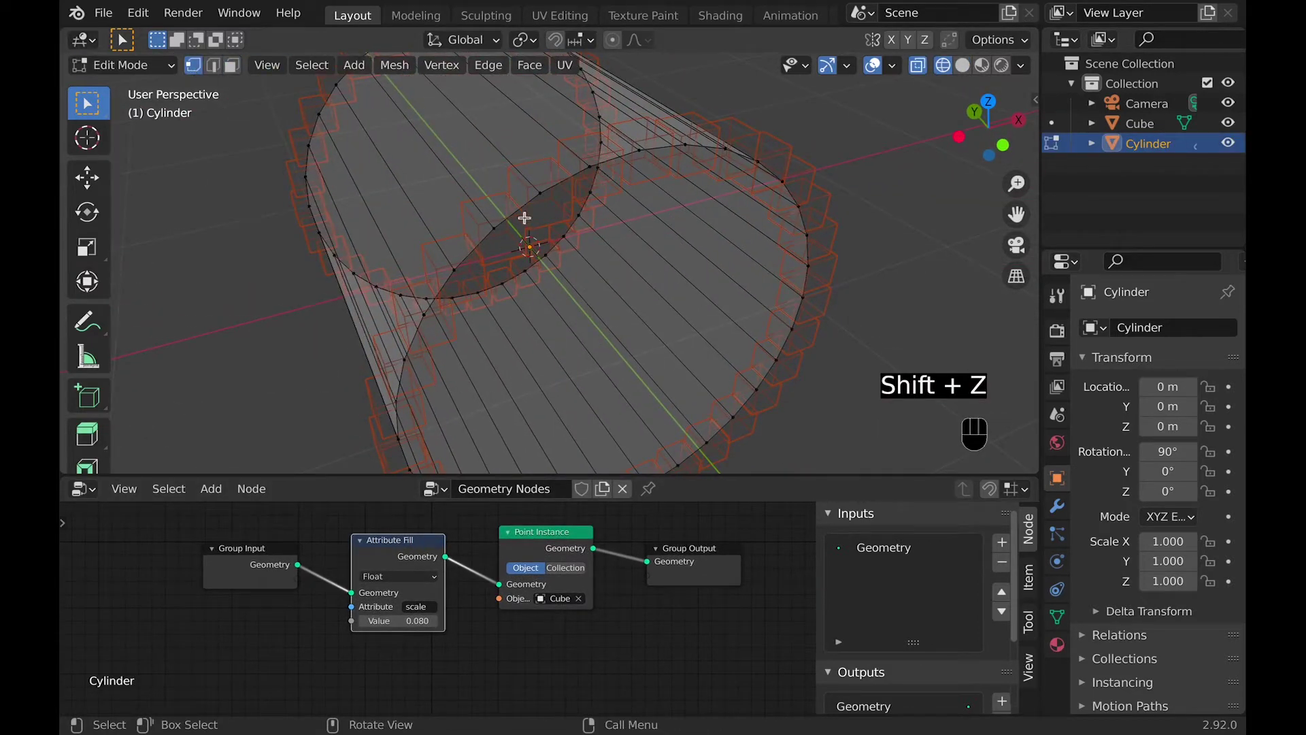
{"action": "key", "text": "shift+z"}
{"action": "middle_click_drag", "start_coordinate": [761, 191], "coordinate": [757, 197]}
{"action": "key", "text": "shift+z"}
{"action": "scroll", "coordinate": [756, 197], "scroll_direction": "down", "scroll_amount": 10}
{"action": "key", "text": "shift+z"}
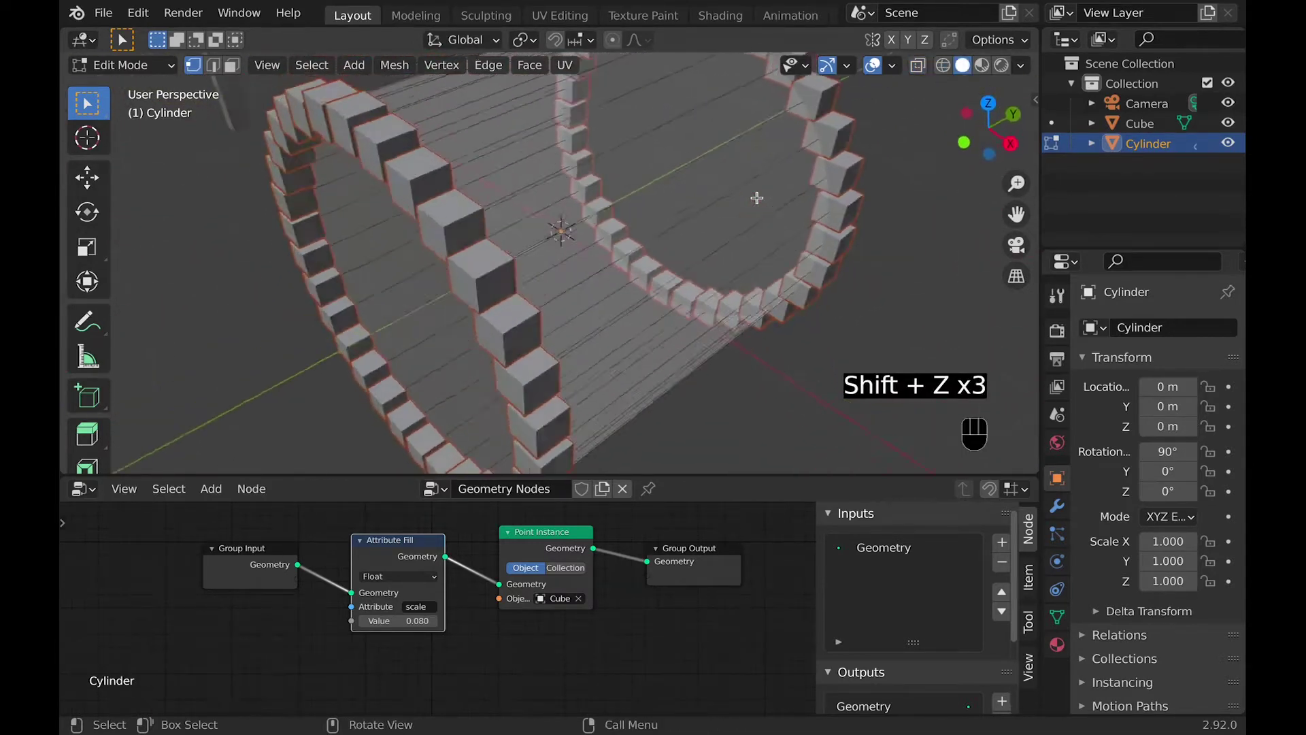
{"action": "key", "text": "Tab"}
{"action": "middle_click_drag", "start_coordinate": [757, 198], "coordinate": [757, 198]}
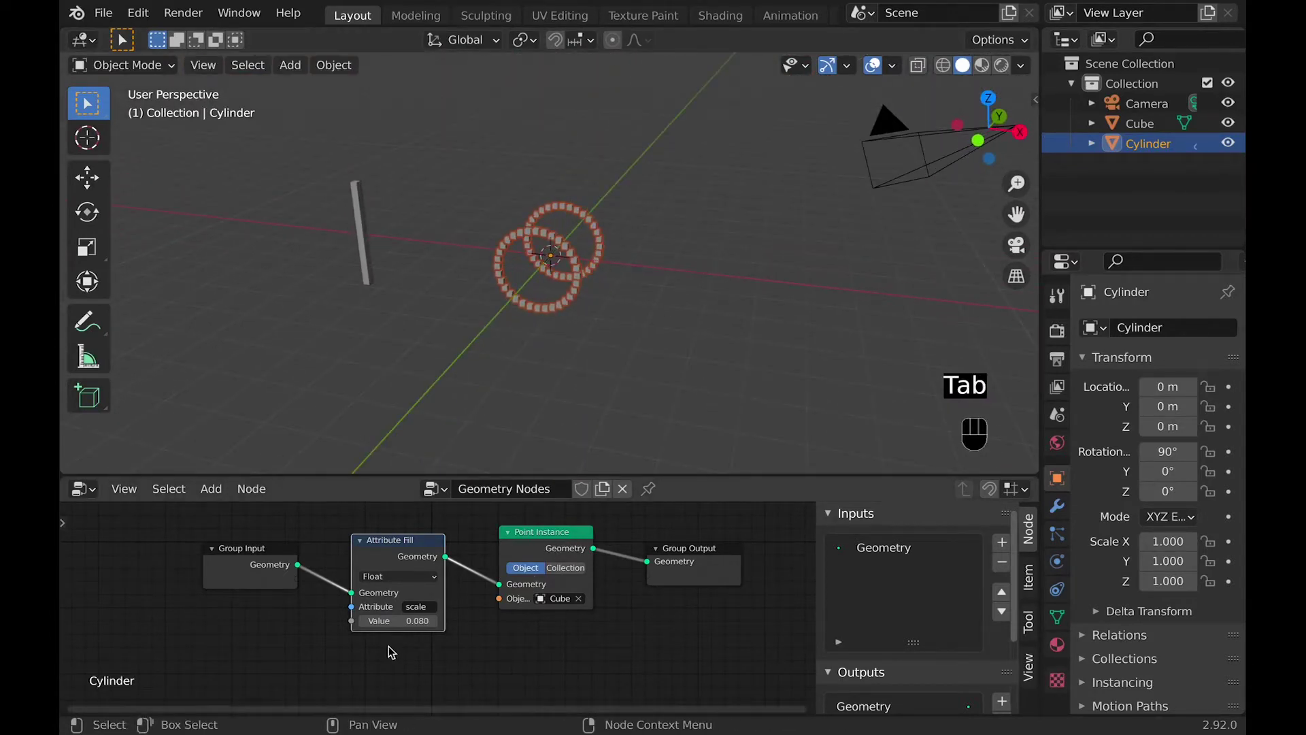
Step: Insert a Point Distribute node between the Group Input and Attribute Fill nodes, and set the Attribute Fill value to 0.180
{"action": "scroll", "coordinate": [454, 570], "scroll_direction": "left", "scroll_amount": 5}
{"action": "scroll", "coordinate": [454, 569], "scroll_direction": "right", "scroll_amount": 1}
{"action": "key", "text": "shift+a"}
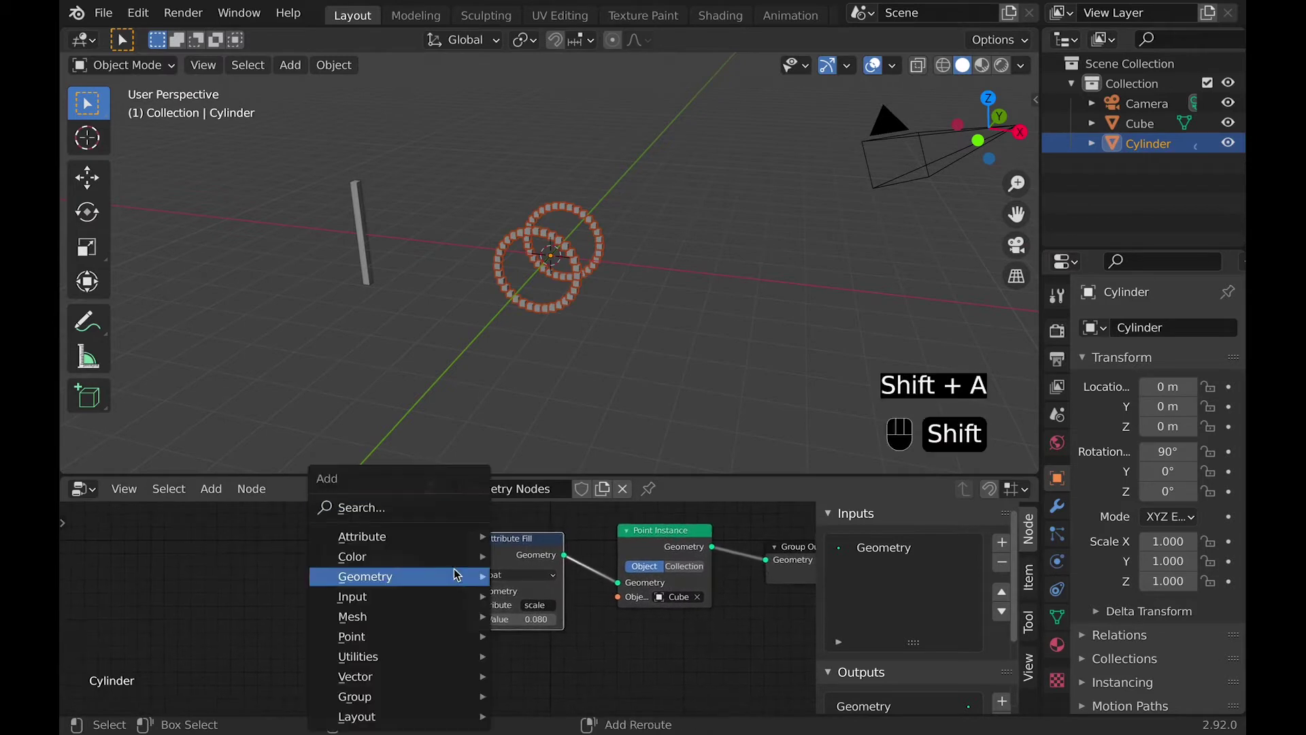
{"action": "mouse_move", "coordinate": [410, 550]}
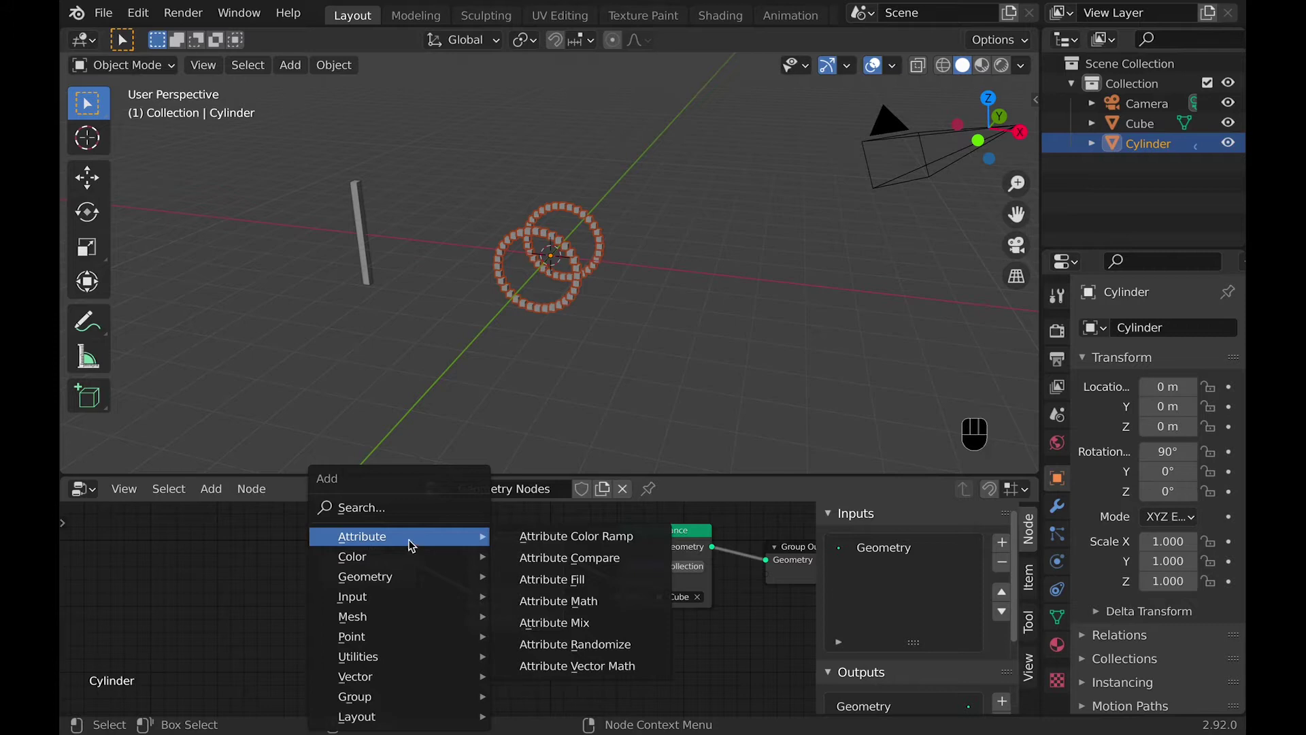
{"action": "left_click", "coordinate": [391, 506]}
{"action": "type", "text": "point"}
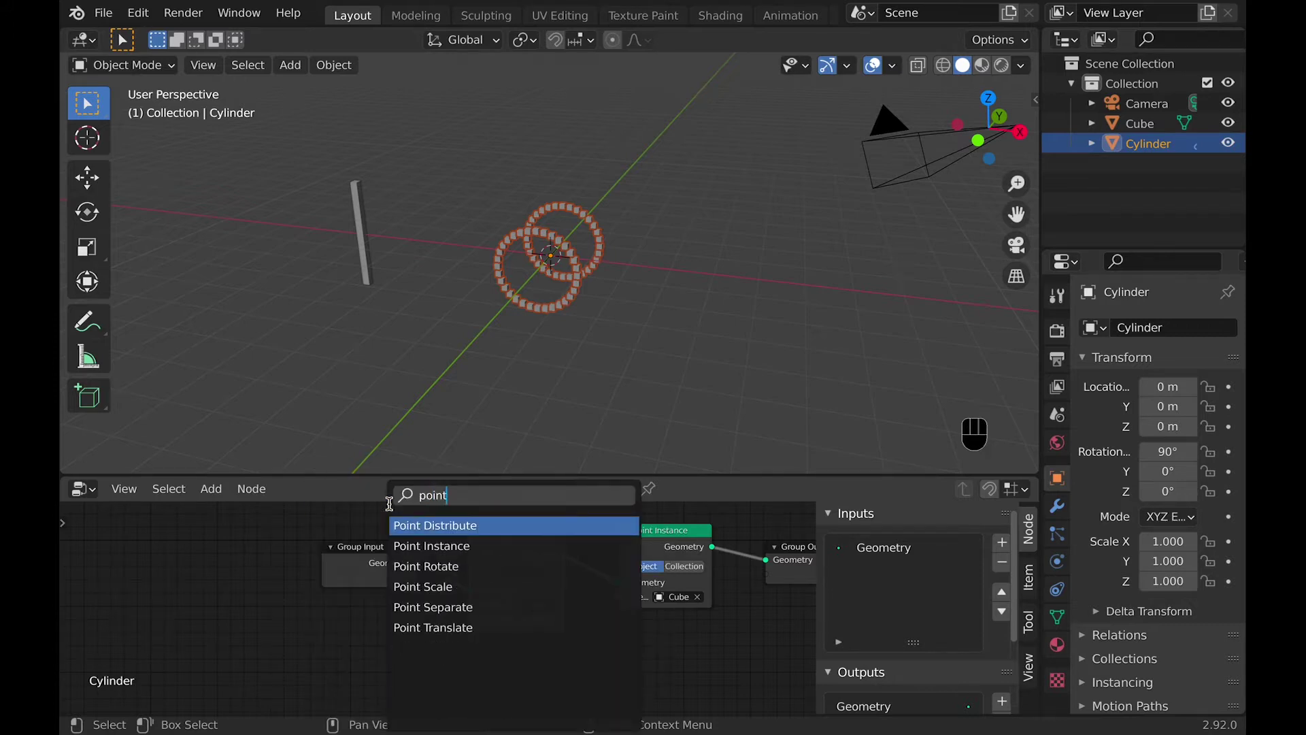
{"action": "left_click", "coordinate": [435, 525]}
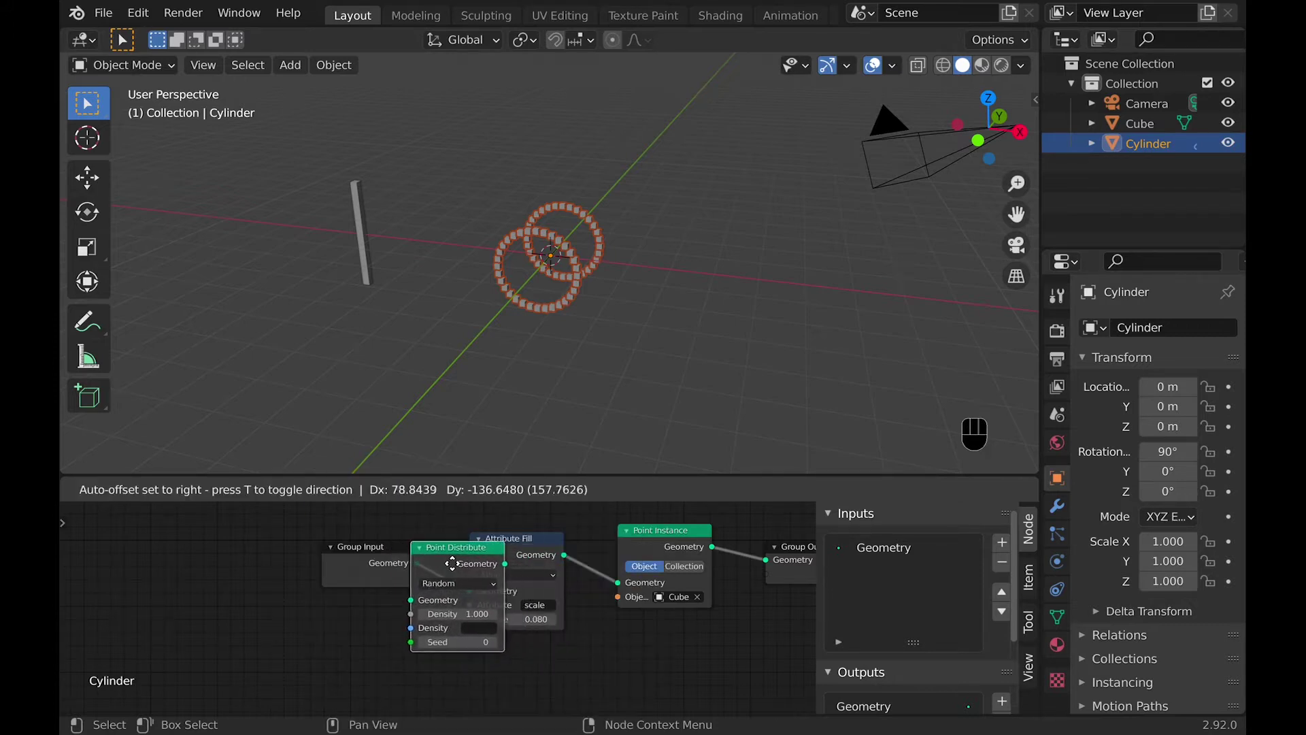
{"action": "left_click", "coordinate": [513, 556]}
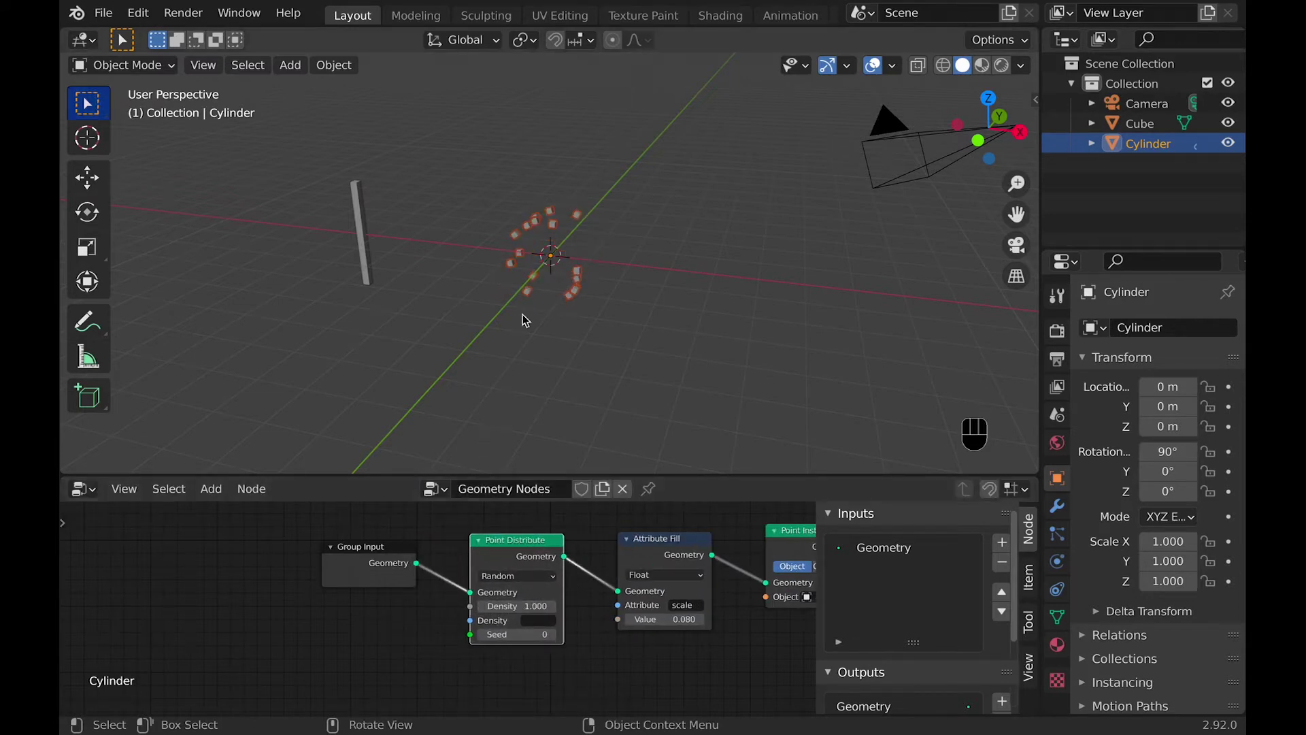
{"action": "middle_click_drag", "start_coordinate": [525, 315], "coordinate": [585, 317]}
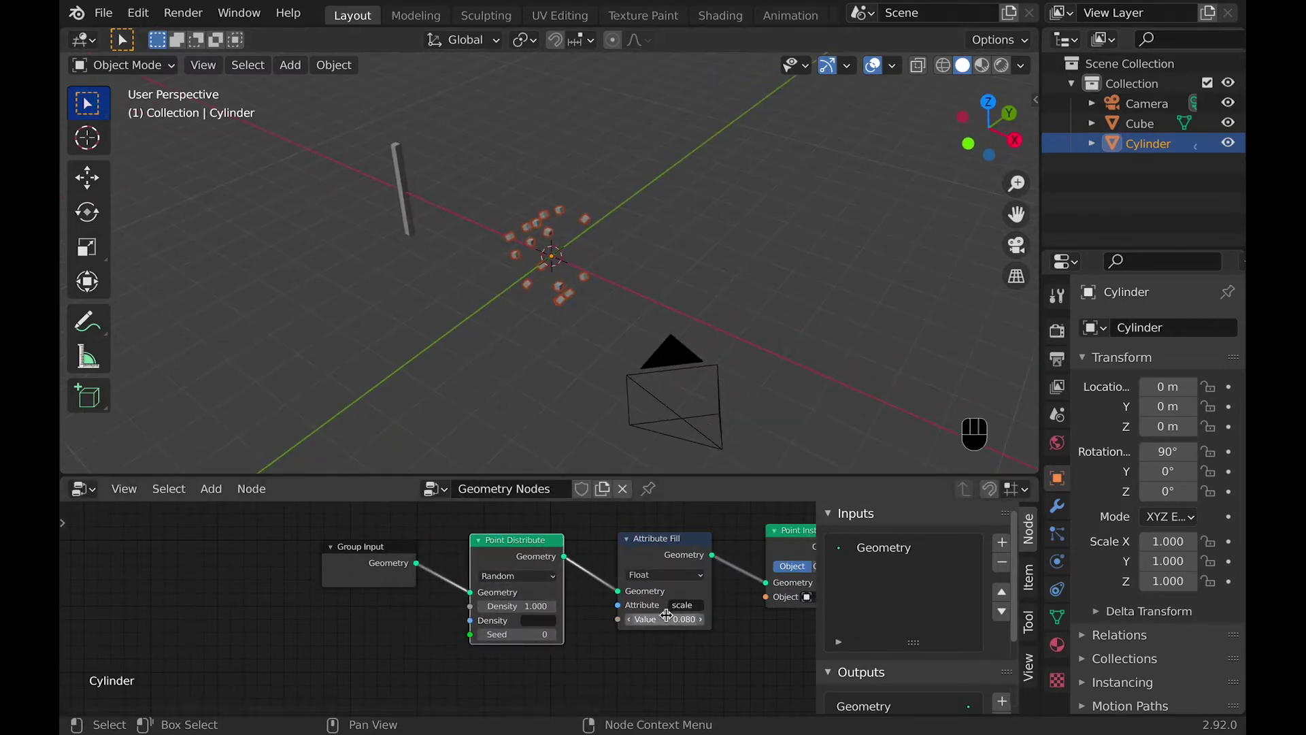
{"action": "mouse_move", "coordinate": [666, 615]}
{"action": "left_mouse_down", "text": "shift"}
{"action": "mouse_move", "coordinate": [707, 616]}
{"action": "mouse_move", "coordinate": [677, 616]}
{"action": "left_mouse_up", "text": "shift"}
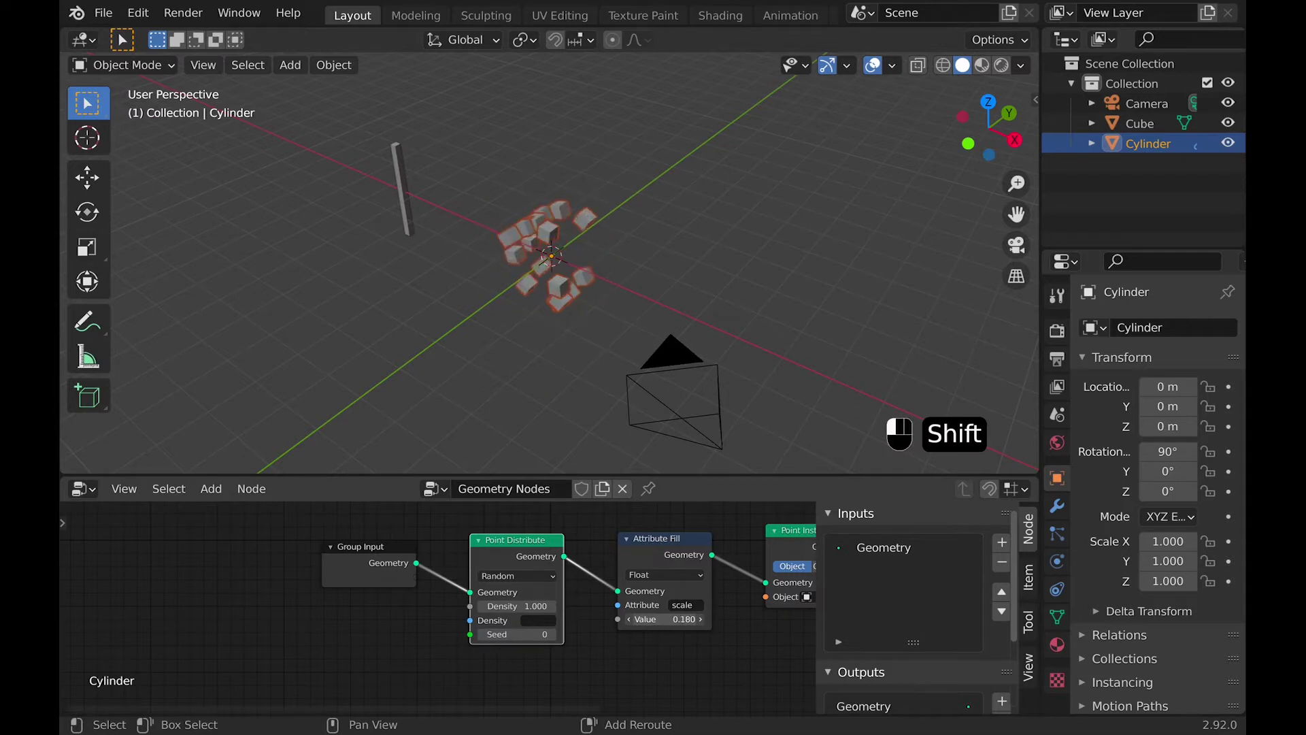
Step: Select the original cube and apply its scale
{"action": "left_click", "coordinate": [401, 196]}
{"action": "key", "text": "super+a"}
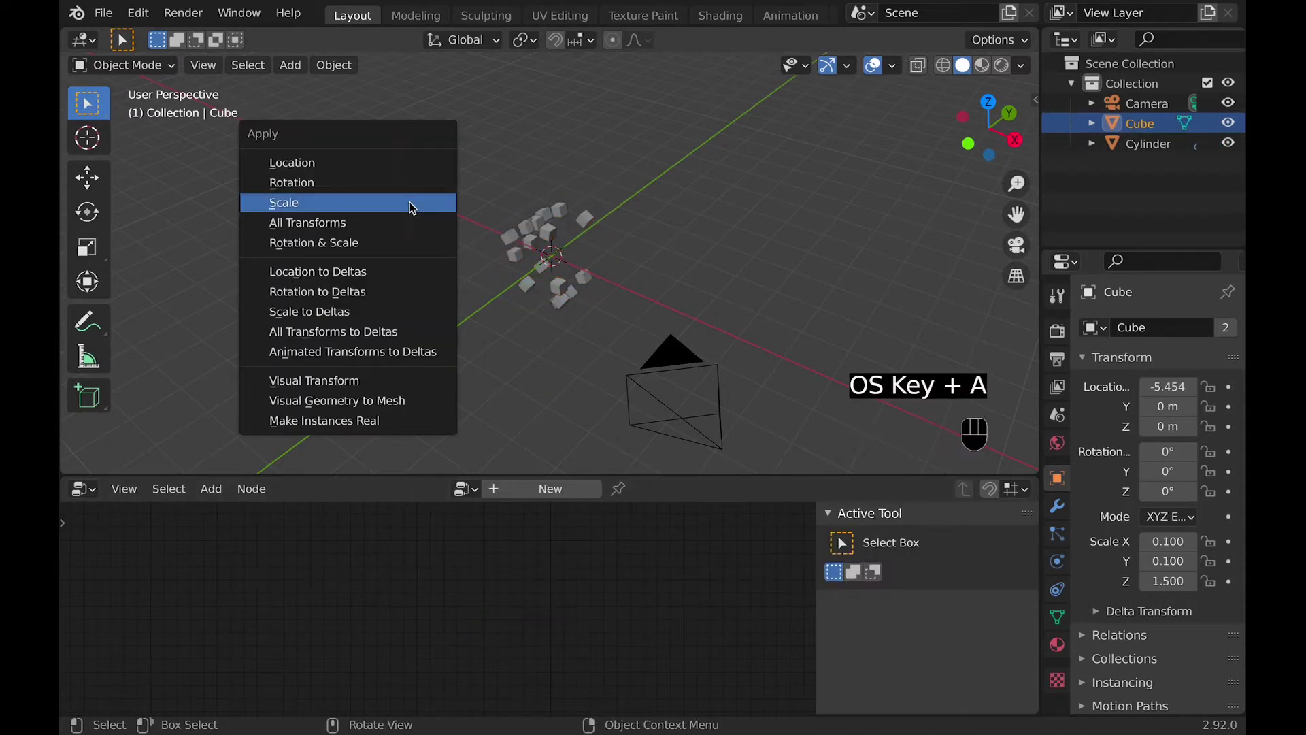
{"action": "left_click", "coordinate": [412, 203]}
{"action": "middle_click_drag", "start_coordinate": [448, 218], "coordinate": [465, 232]}
{"action": "scroll", "coordinate": [462, 227], "scroll_direction": "up", "scroll_amount": 5, "text": "super"}
{"action": "scroll", "coordinate": [463, 227], "scroll_direction": "down", "scroll_amount": 3, "text": "super"}
{"action": "scroll", "coordinate": [463, 226], "scroll_direction": "up", "scroll_amount": 4}
{"action": "scroll", "coordinate": [463, 227], "scroll_direction": "down", "scroll_amount": 4, "text": "super"}
{"action": "key", "text": "r"}
{"action": "key", "text": "x"}
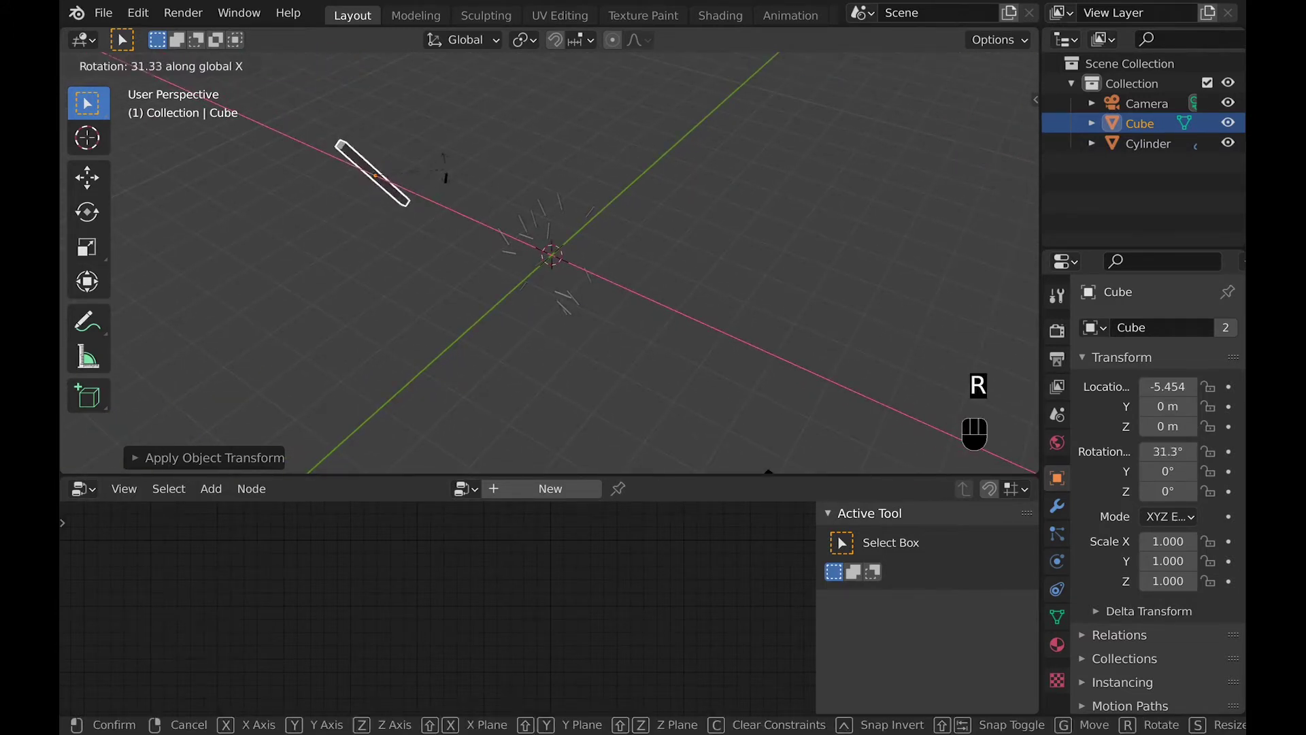
{"action": "key", "text": "super+z"}
Step: Rotate the cube's mesh about the global X axis in Edit Mode so its long side lies horizontally along Y
{"action": "key", "text": "Tab"}
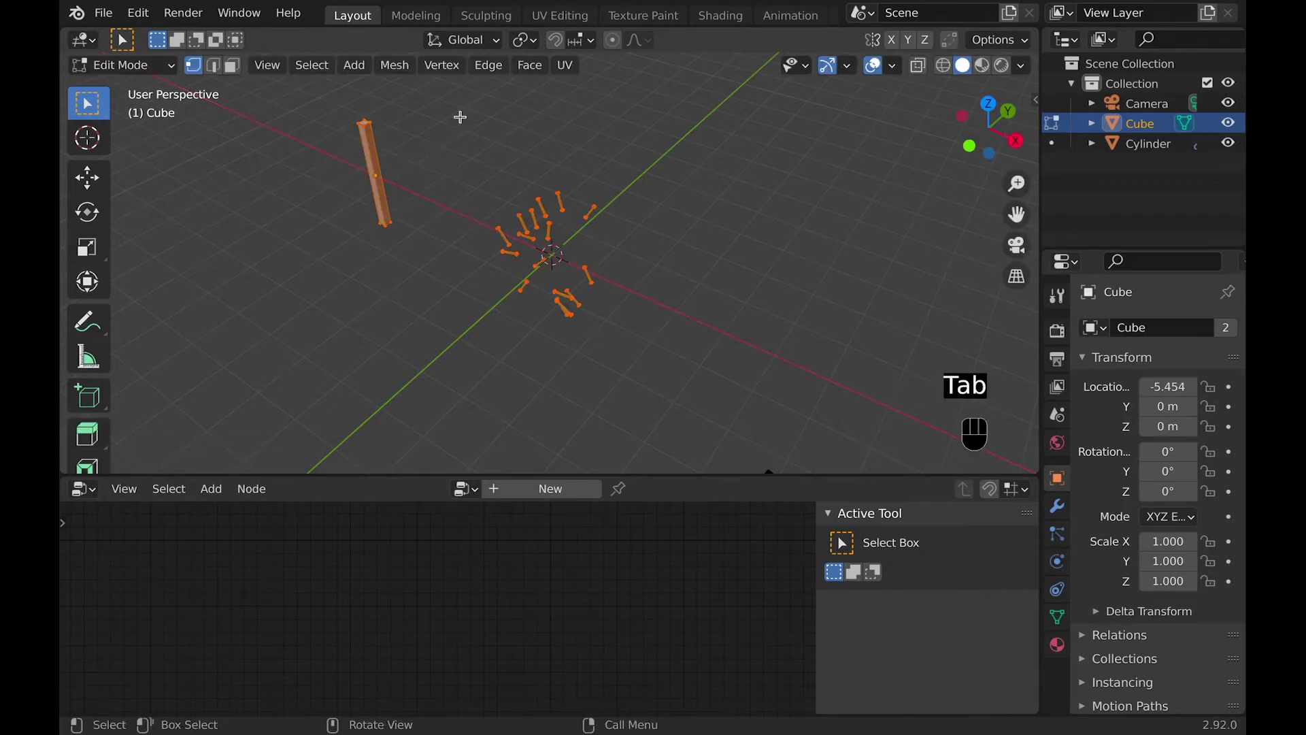
{"action": "key", "text": "r"}
{"action": "key", "text": "x"}
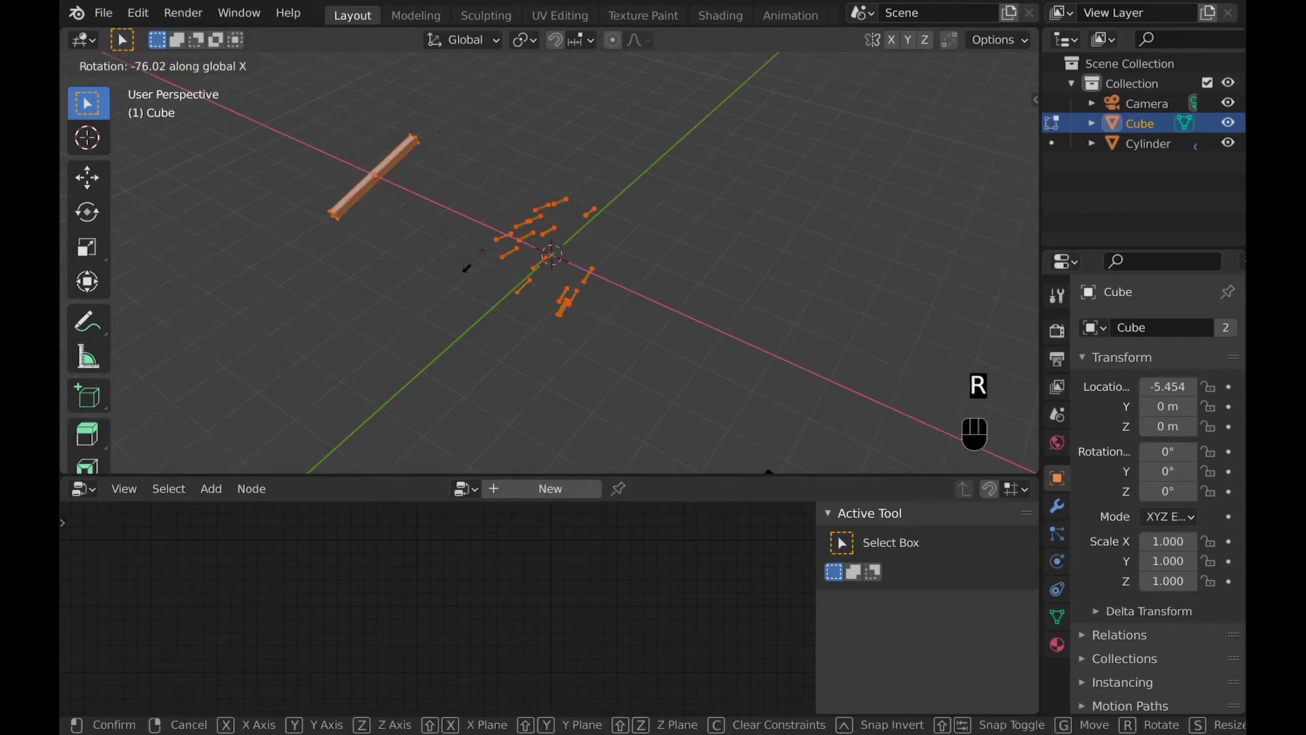
{"action": "left_click", "coordinate": [474, 262]}
{"action": "key", "text": "Tab"}
{"action": "scroll", "coordinate": [476, 263], "scroll_direction": "right", "scroll_amount": 10}
{"action": "scroll", "coordinate": [475, 263], "scroll_direction": "up", "scroll_amount": 5}
{"action": "scroll", "coordinate": [476, 264], "scroll_direction": "up", "scroll_amount": 3, "text": "super"}
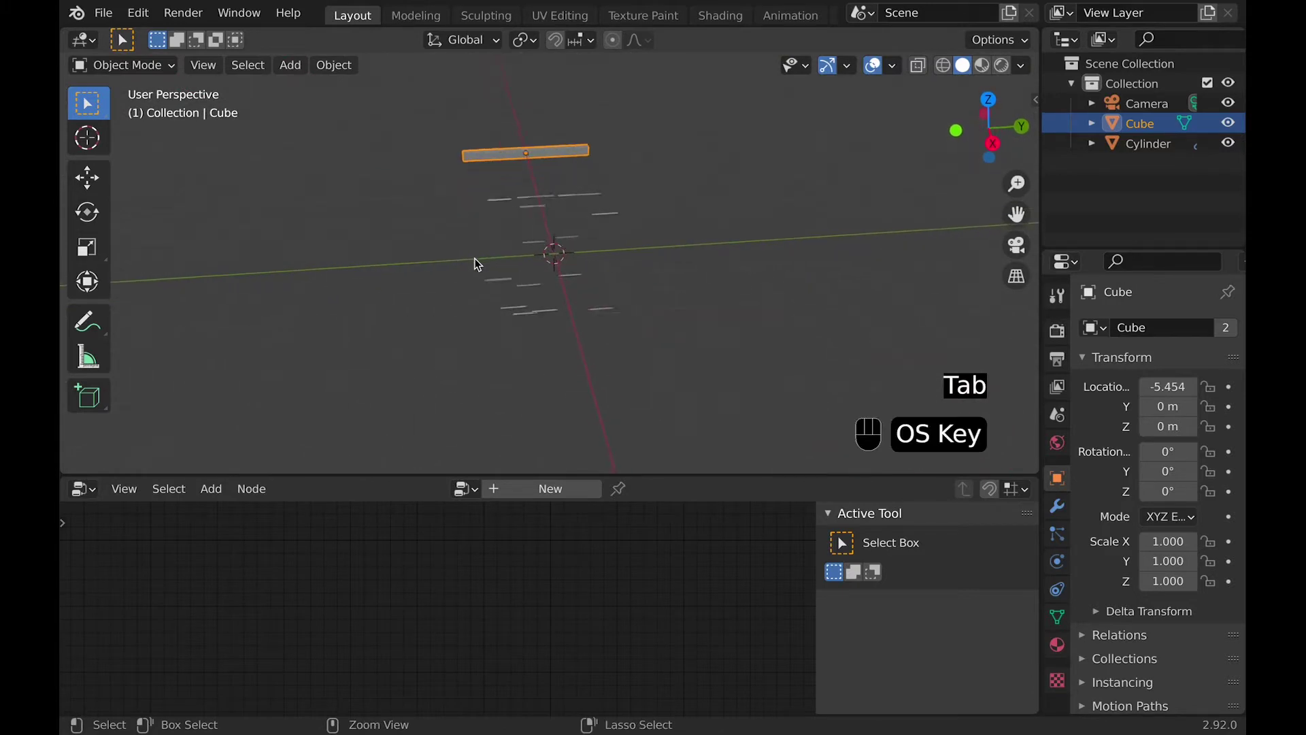
{"action": "middle_click_drag", "start_coordinate": [478, 264], "coordinate": [505, 300]}
Step: Select the cylinder and set its Attribute Fill node's value to 0.260
{"action": "left_click", "coordinate": [504, 264]}
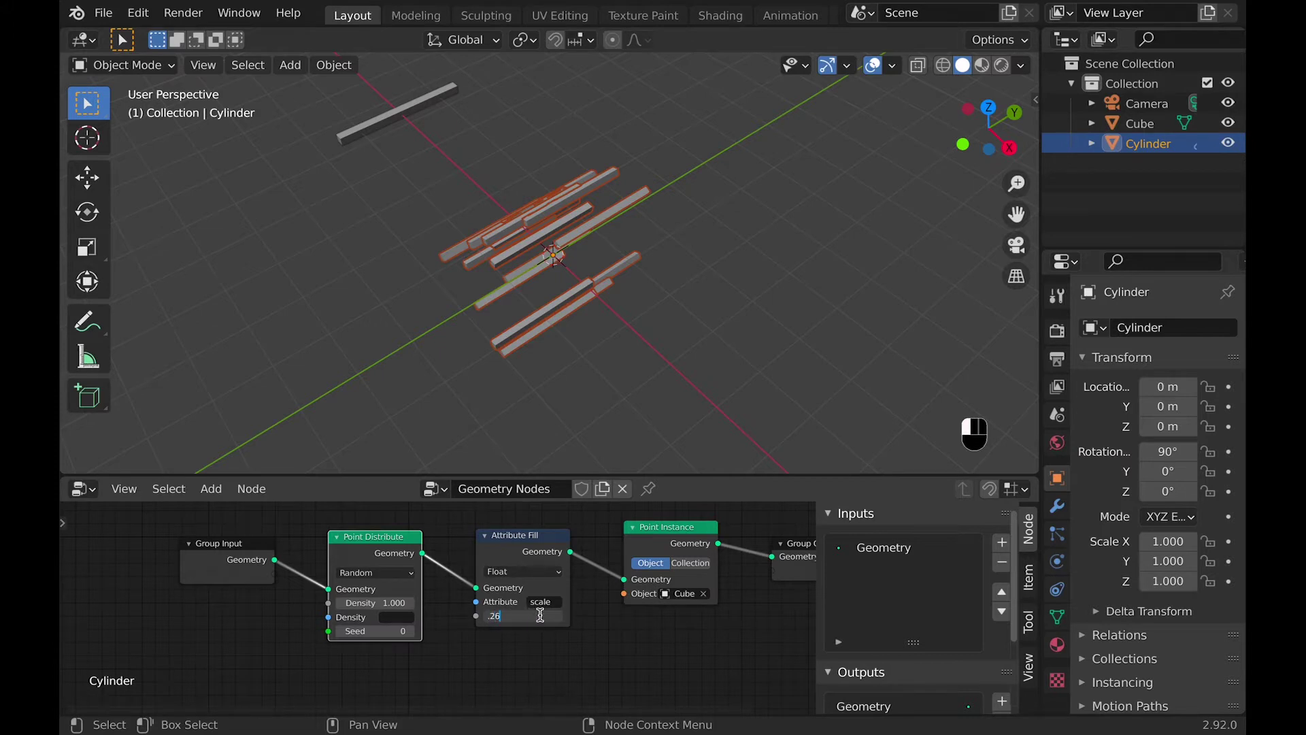
{"action": "left_click", "coordinate": [541, 615]}
{"action": "type", "text": ".26"}
{"action": "key", "text": "Return"}
Step: Switch the Point Distribute node to Poisson Disk with a minimum distance of 0.160 and a maximum density of 5.340
{"action": "middle_click_drag", "start_coordinate": [578, 282], "coordinate": [578, 275]}
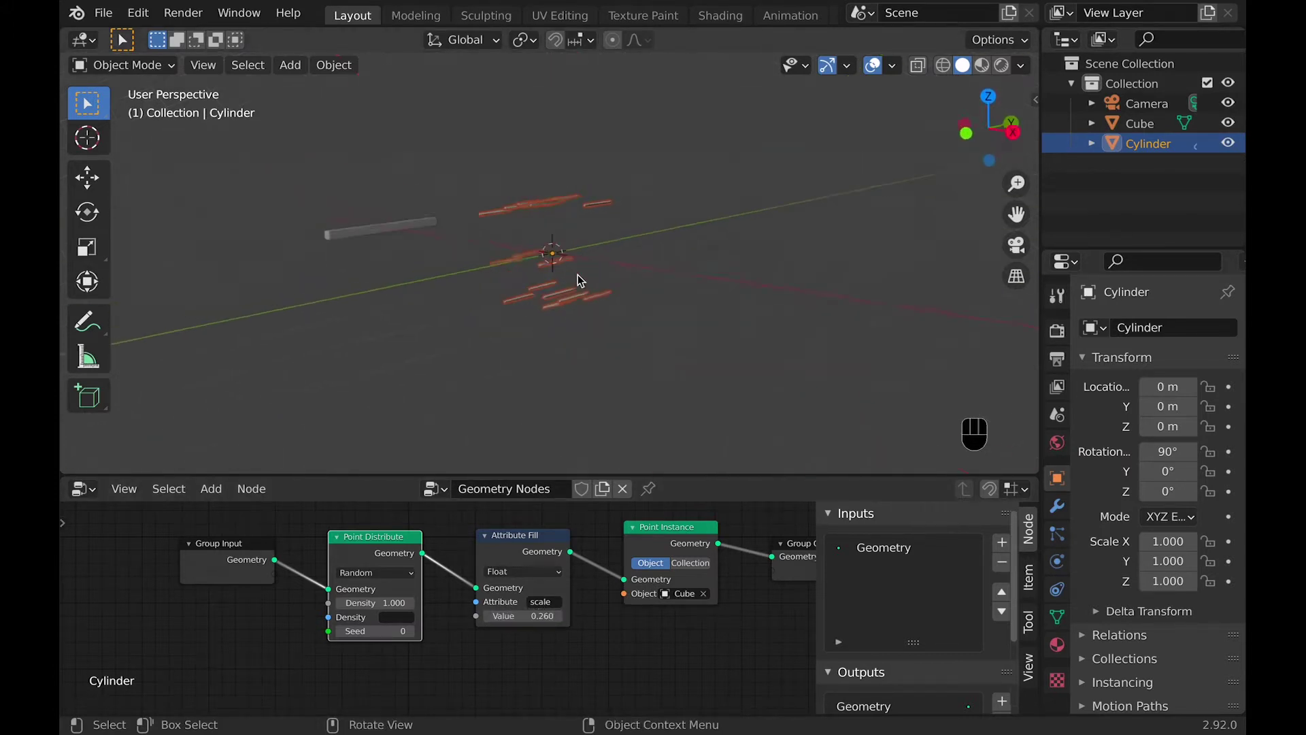
{"action": "left_click", "coordinate": [377, 572]}
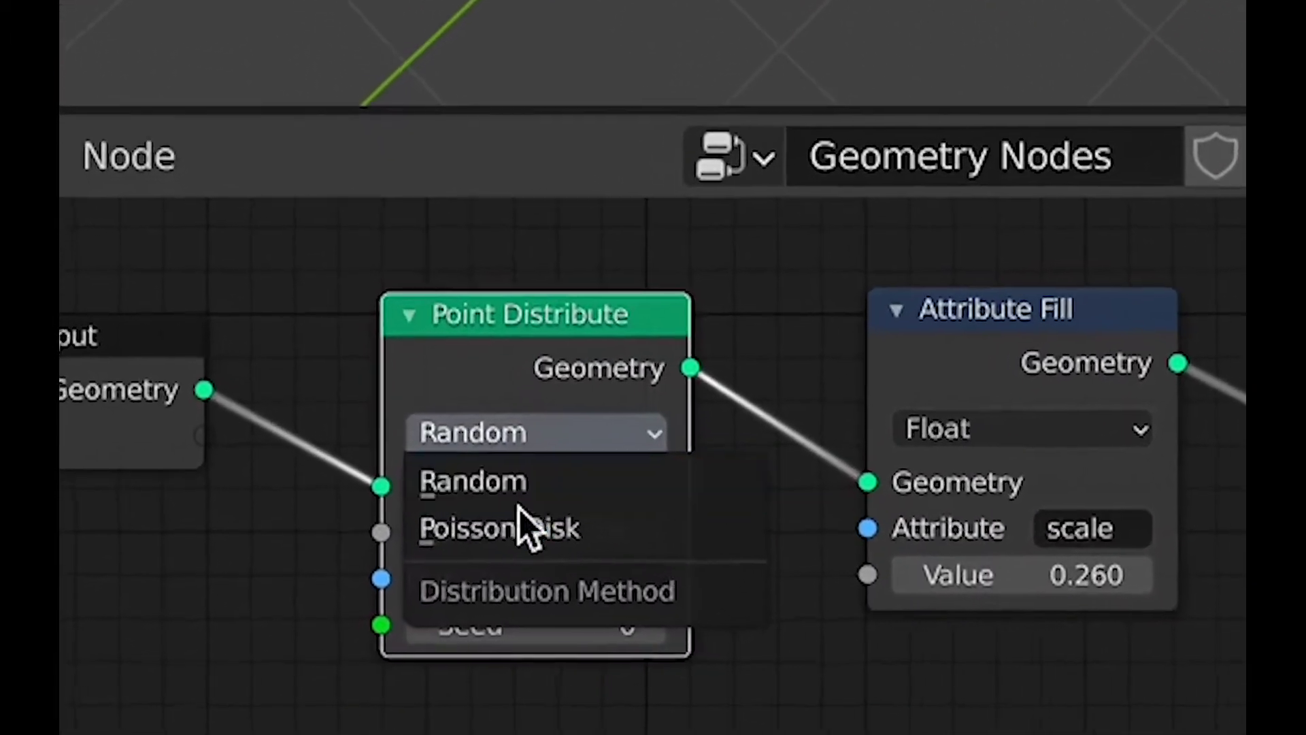
{"action": "left_click", "coordinate": [520, 510]}
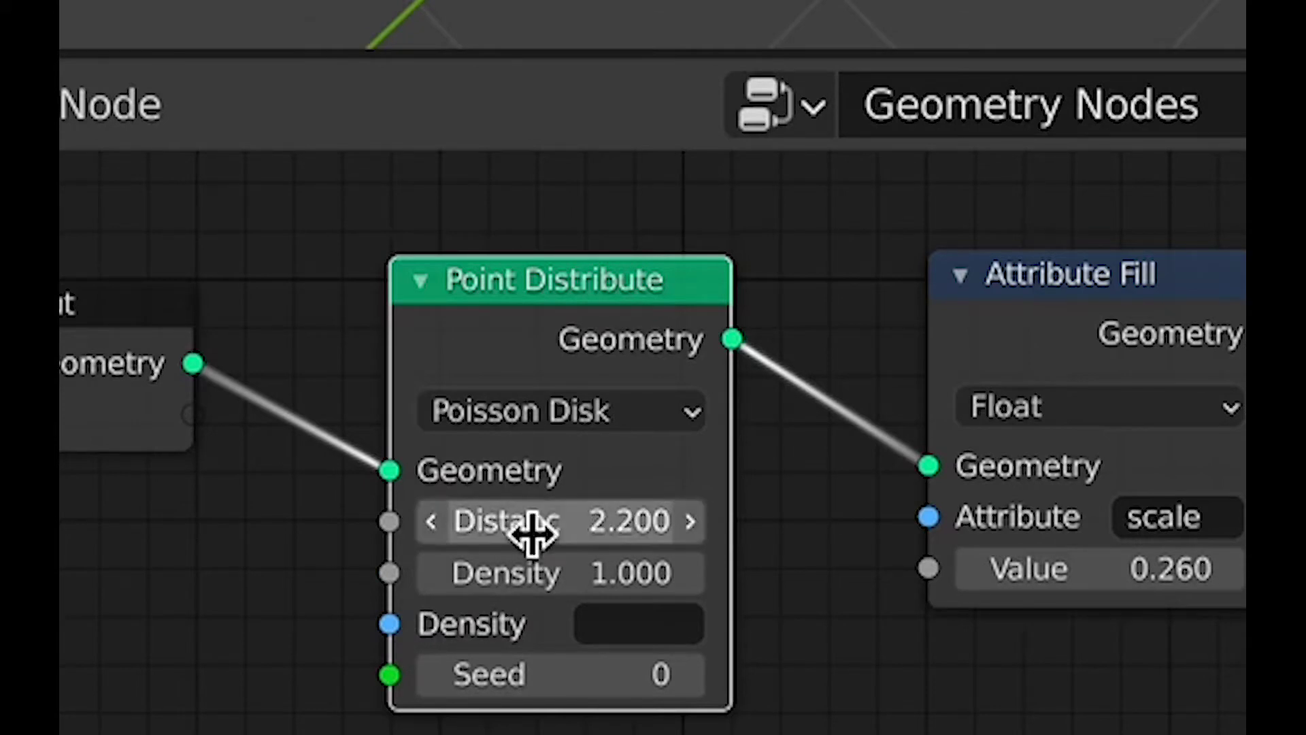
{"action": "left_click", "coordinate": [503, 524]}
{"action": "type", "text": ".16"}
{"action": "key", "text": "Return"}
{"action": "left_click", "coordinate": [537, 565]}
{"action": "type", "text": "5.34"}
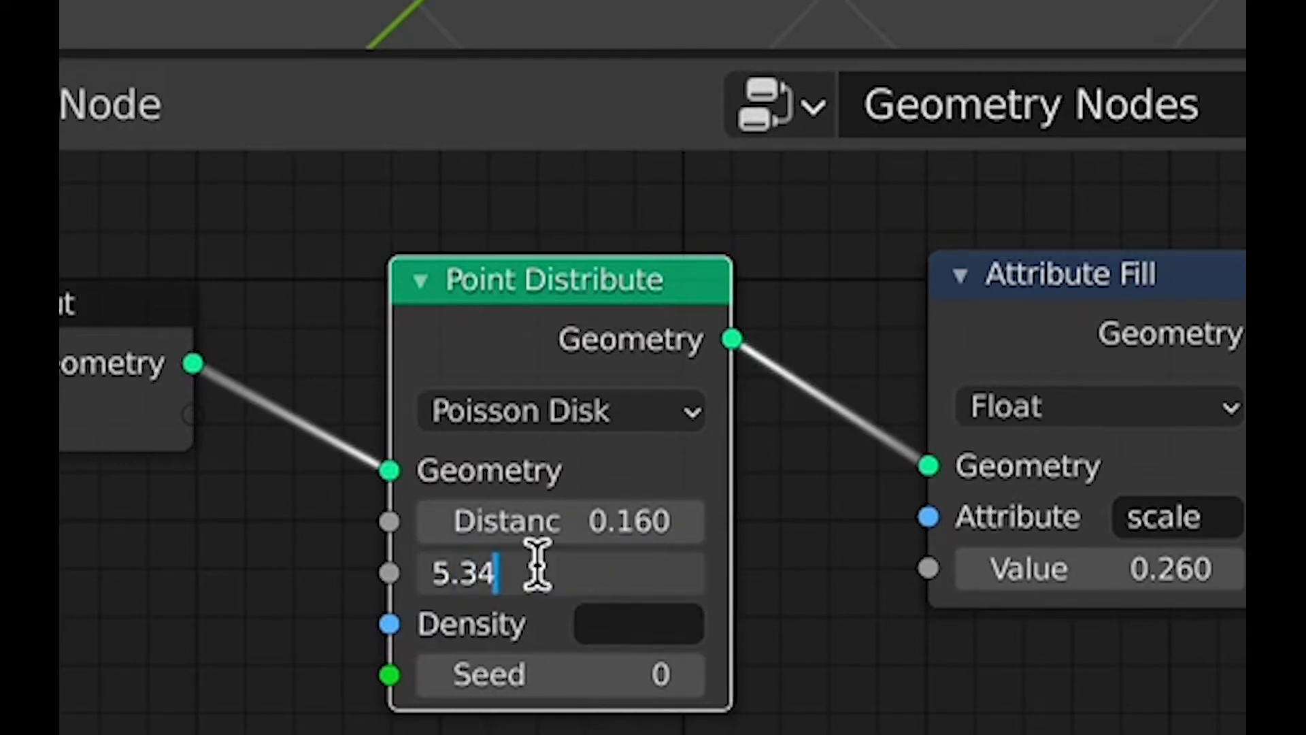
{"action": "key", "text": "Return"}
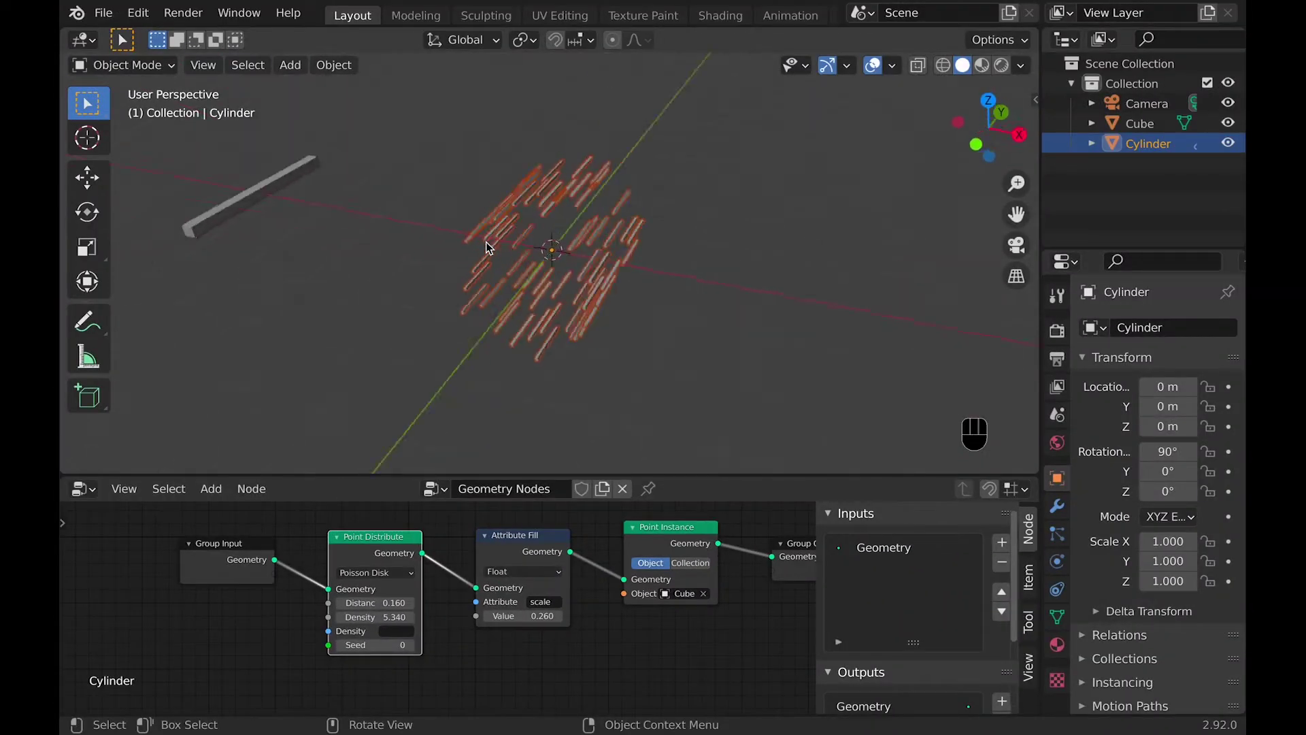
{"action": "mouse_move", "coordinate": [486, 242]}
{"action": "middle_mouse_down"}
{"action": "mouse_move", "coordinate": [486, 208]}
{"action": "mouse_move", "coordinate": [486, 242]}
{"action": "middle_mouse_up"}
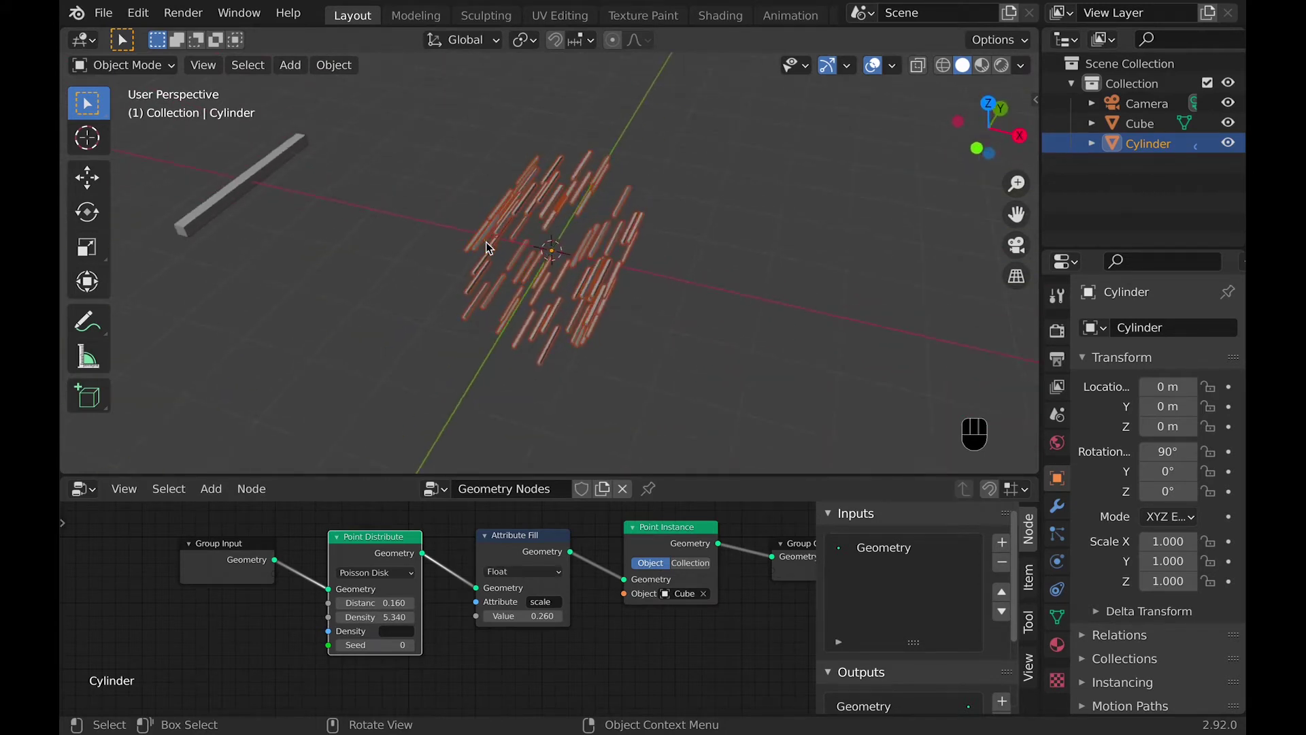
Step: Insert an Attribute Randomize node between the Attribute Fill and Point Instance nodes
{"action": "scroll", "coordinate": [496, 597], "scroll_direction": "down", "scroll_amount": 2}
{"action": "scroll", "coordinate": [497, 596], "scroll_direction": "down", "scroll_amount": 2}
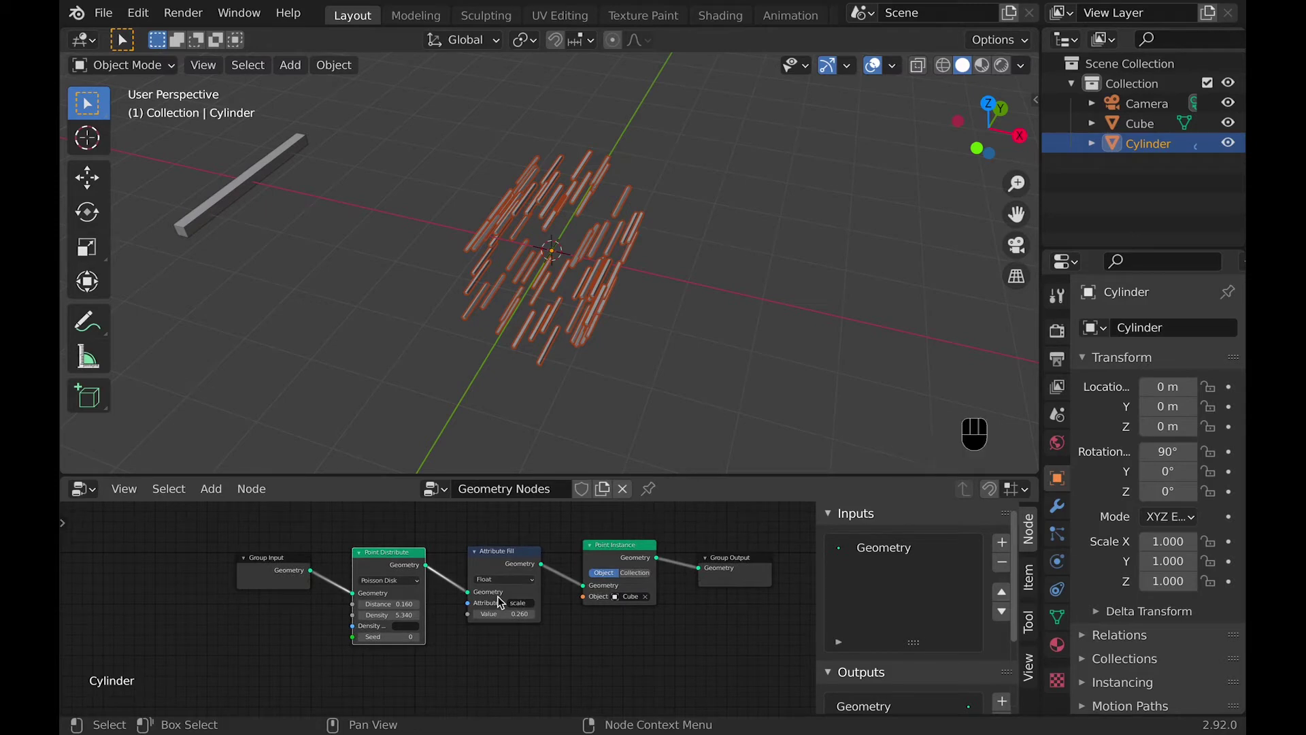
{"action": "key", "text": "shift+a"}
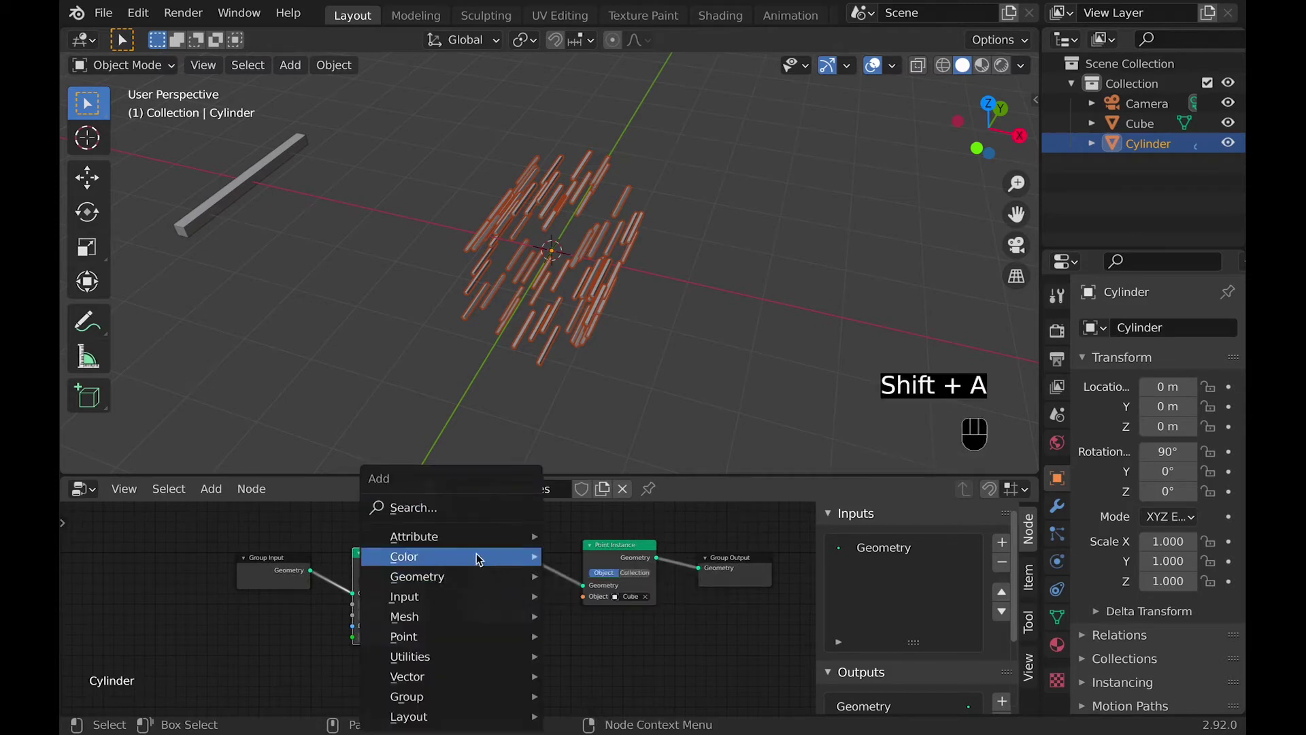
{"action": "left_click", "coordinate": [457, 507]}
{"action": "type", "text": "attr"}
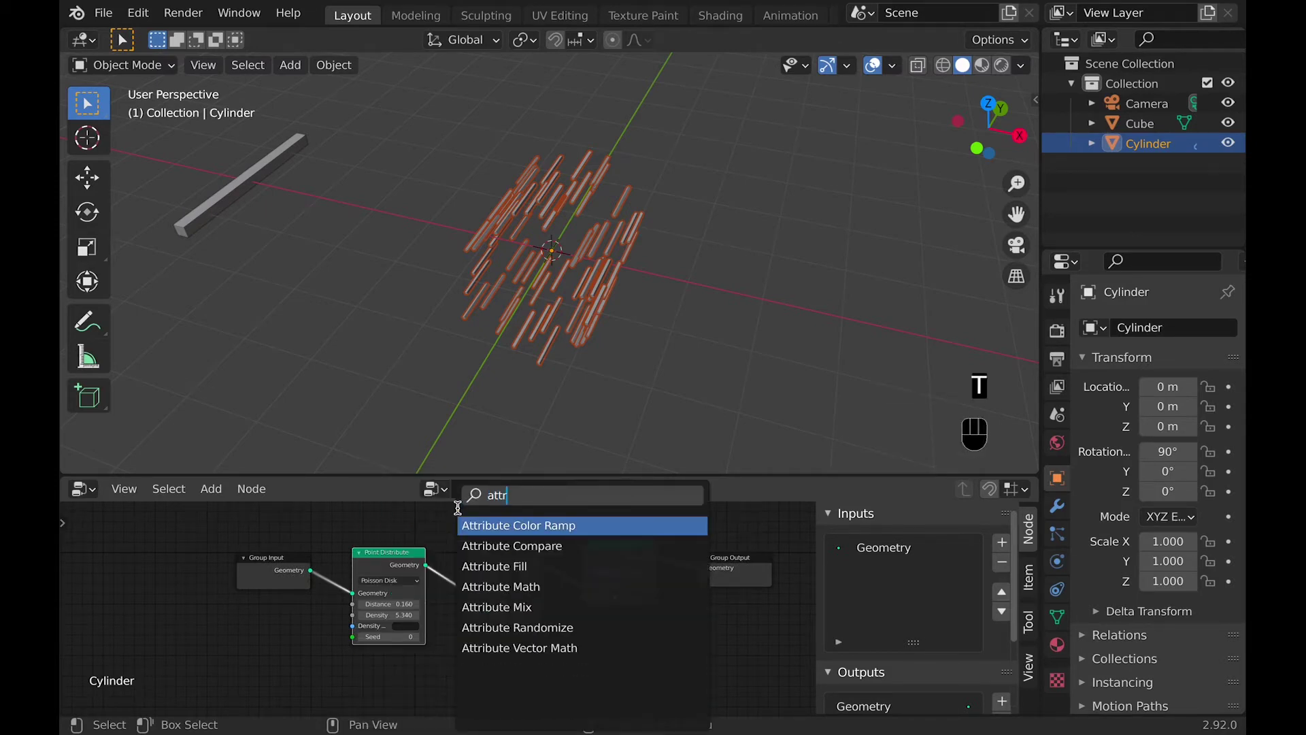
{"action": "left_click", "coordinate": [517, 627]}
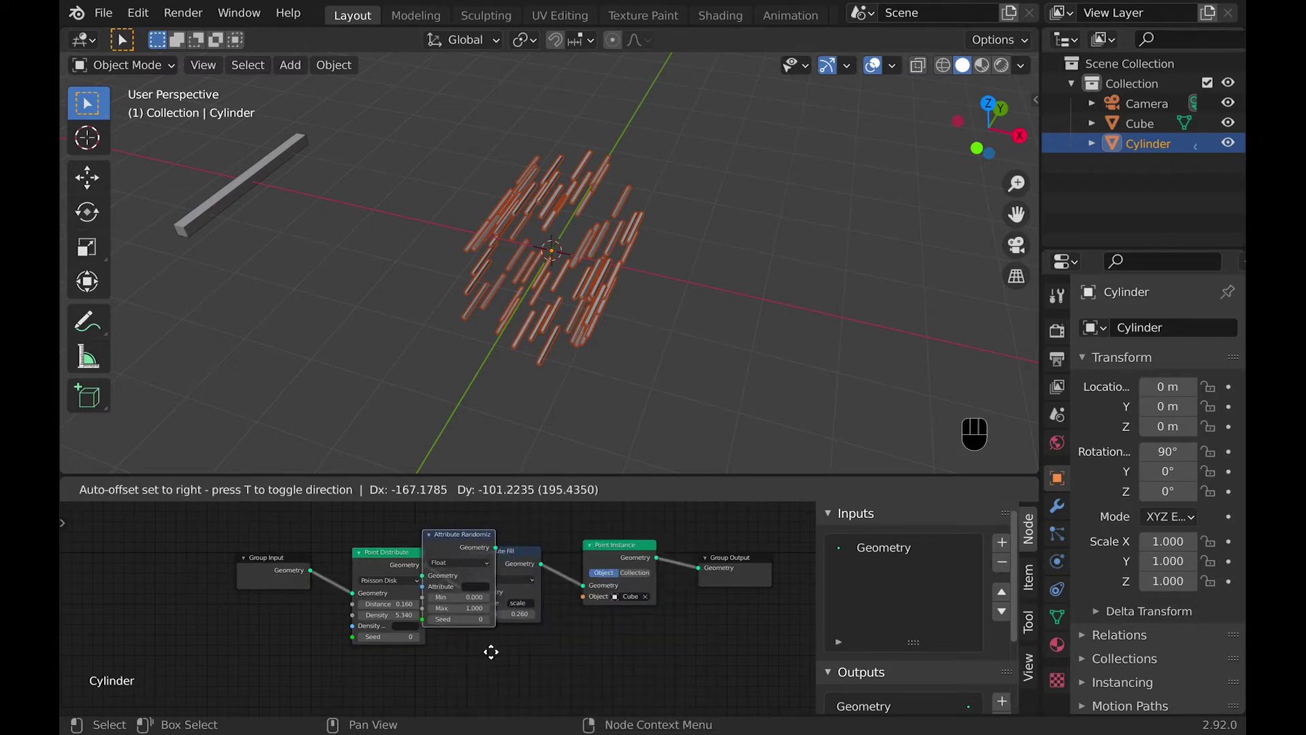
{"action": "left_click", "coordinate": [563, 657]}
Step: Set the Attribute Randomize node's attribute to scale and its maximum to 0.360
{"action": "scroll", "coordinate": [557, 610], "scroll_direction": "up", "scroll_amount": 4}
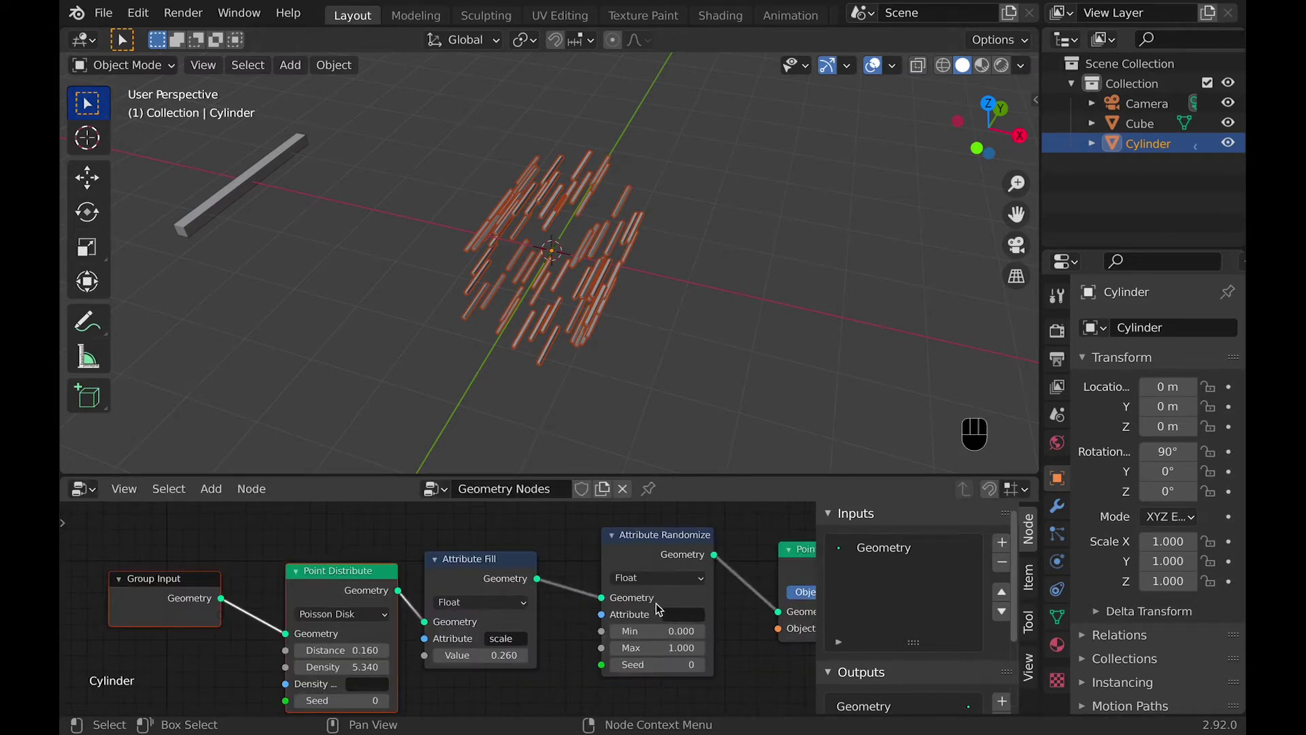
{"action": "left_click", "coordinate": [687, 614]}
{"action": "type", "text": "scale"}
{"action": "key", "text": "Return"}
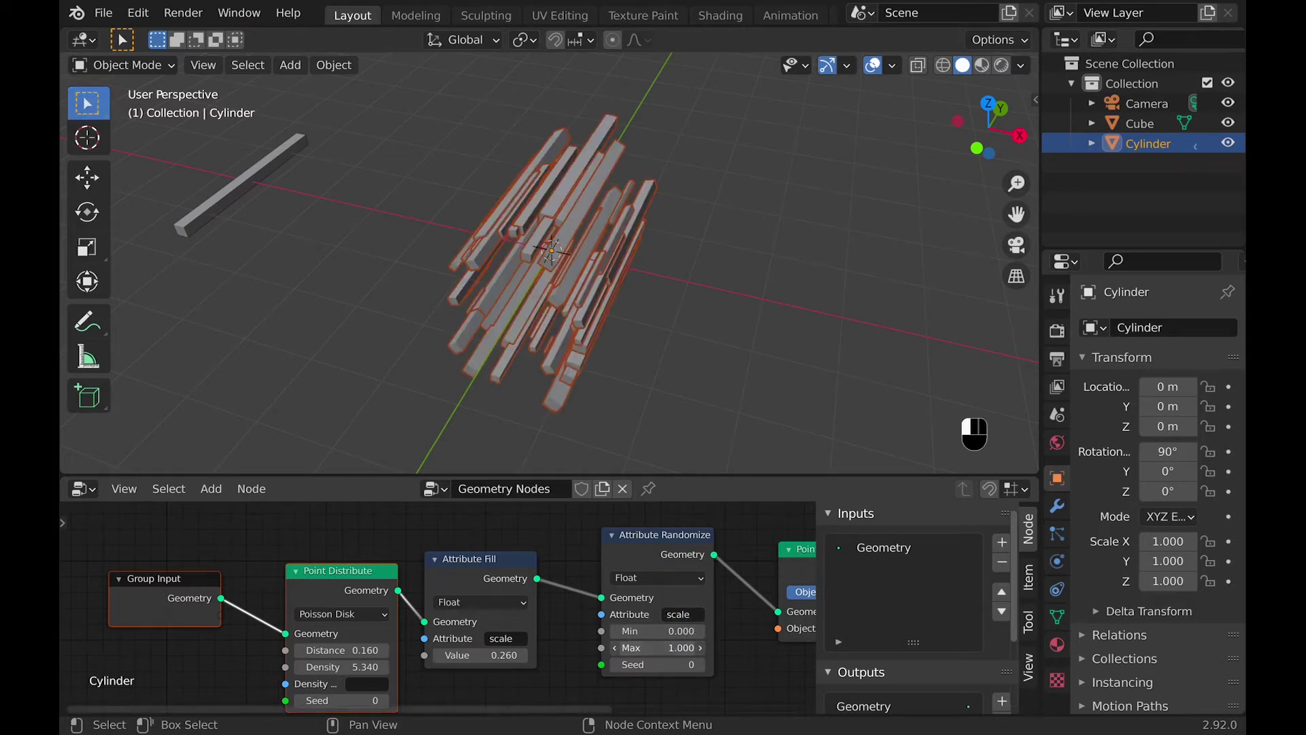
{"action": "mouse_move", "coordinate": [658, 648]}
{"action": "left_mouse_down"}
{"action": "mouse_move", "coordinate": [687, 648]}
{"action": "mouse_move", "coordinate": [648, 648]}
{"action": "left_mouse_up"}
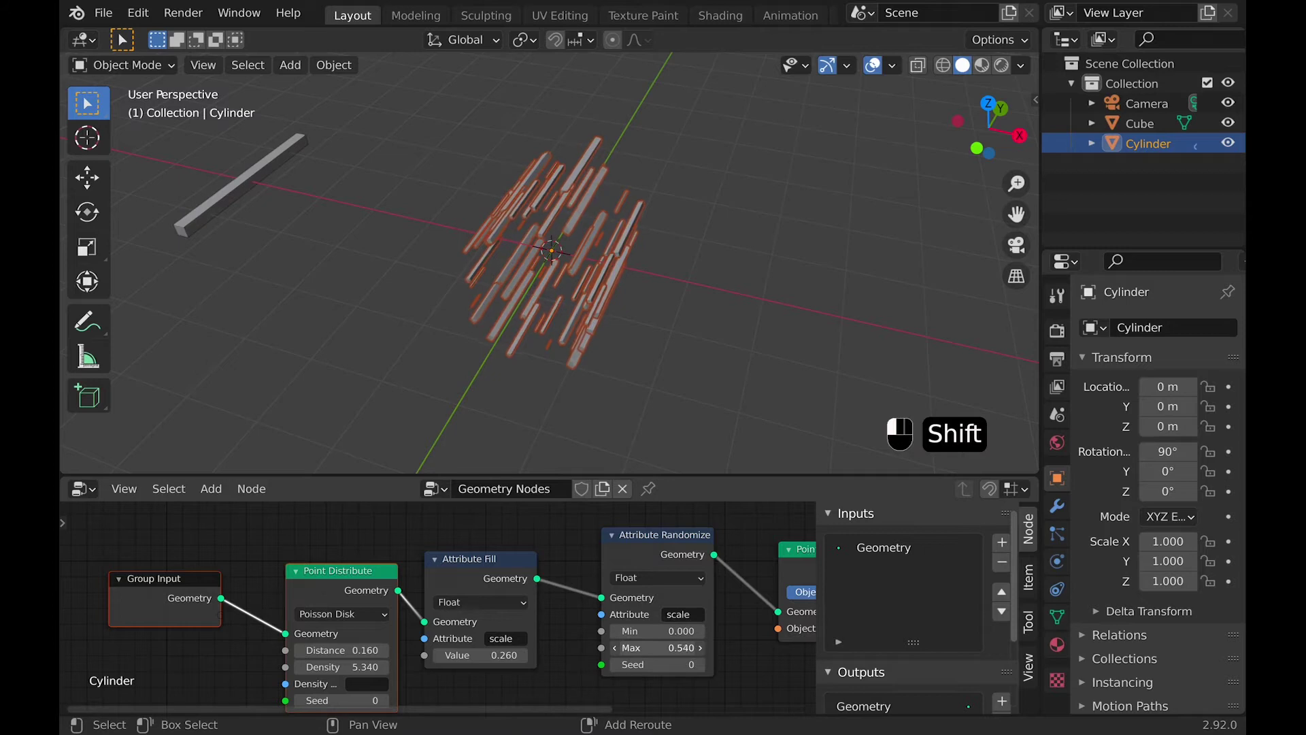
{"action": "left_click_drag", "start_coordinate": [656, 647], "coordinate": [650, 647], "text": "shift"}
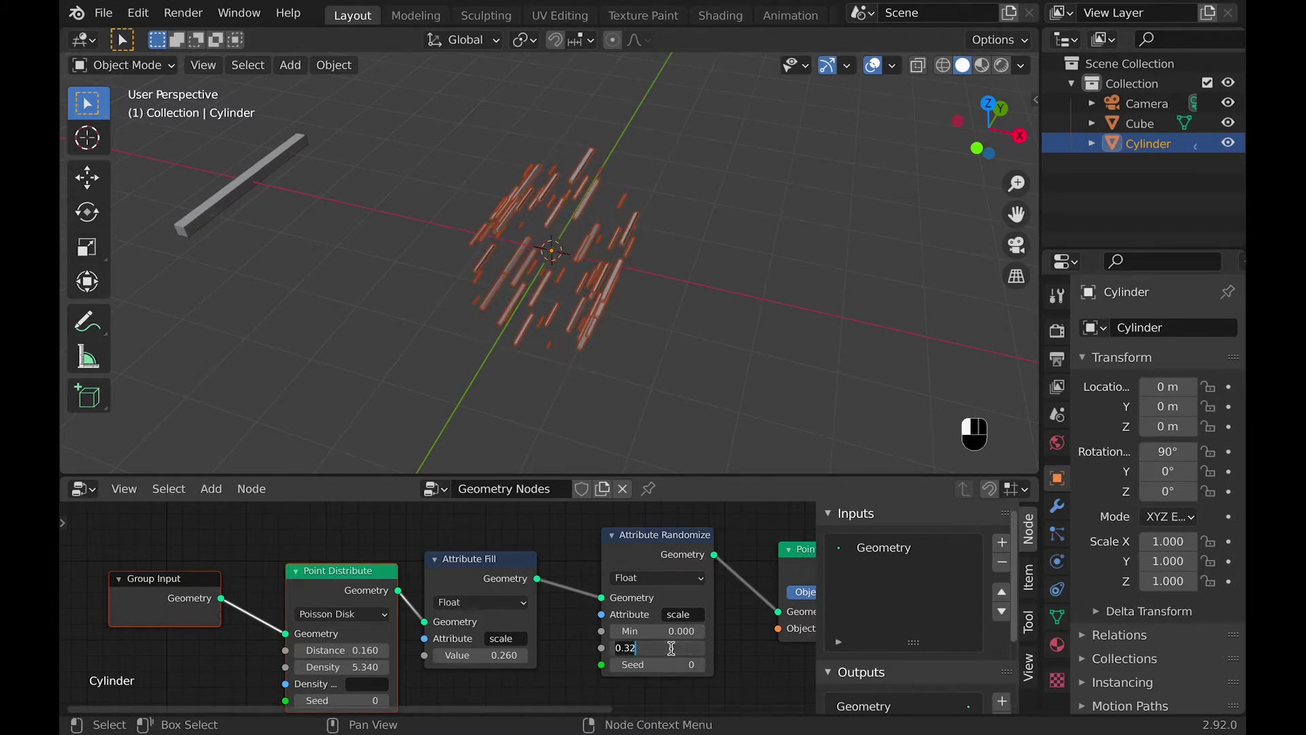
{"action": "type", "text": "6"}
{"action": "key", "text": "Return"}
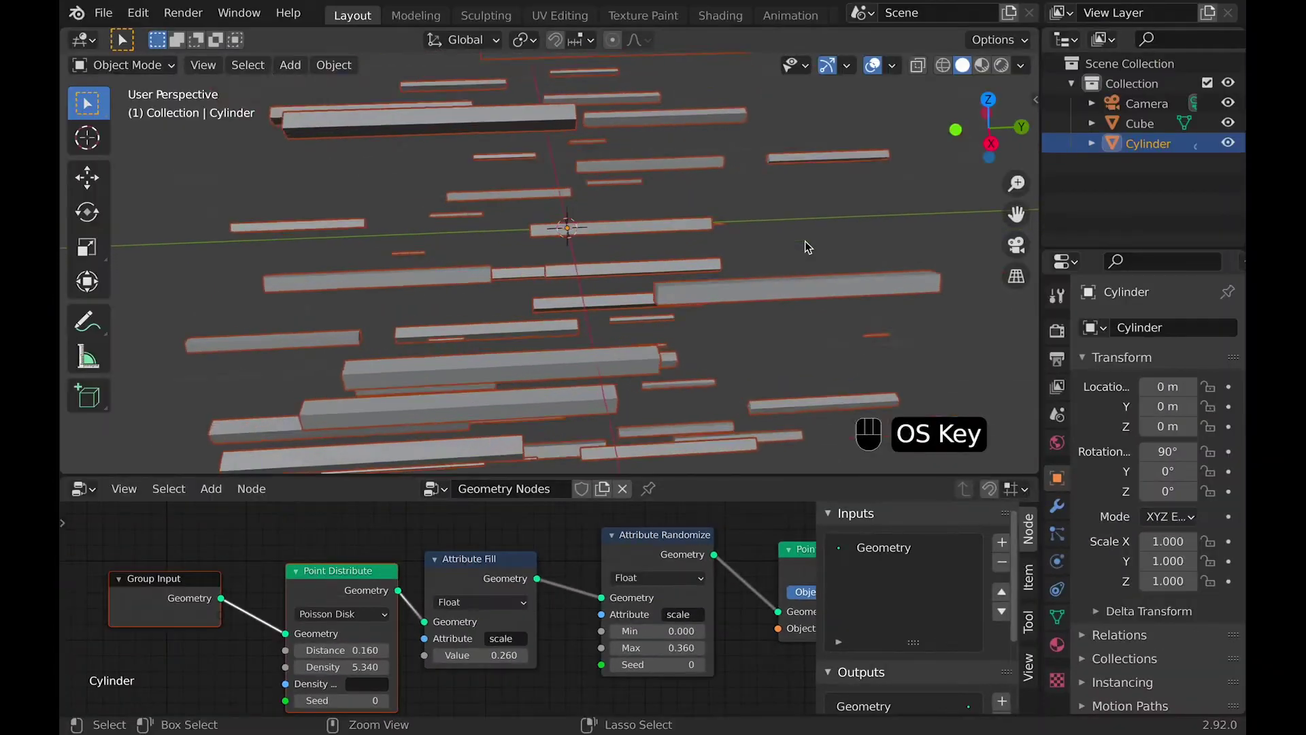
Step: Examine the randomized cube instances from several angles, and check the cylinder's transform properties in Object Mode and Edit Mode
{"action": "middle_click_drag", "start_coordinate": [806, 241], "coordinate": [806, 241]}
{"action": "middle_click_drag", "start_coordinate": [806, 241], "coordinate": [786, 485]}
{"action": "scroll", "coordinate": [678, 590], "scroll_direction": "down", "scroll_amount": 6, "text": "ctrl"}
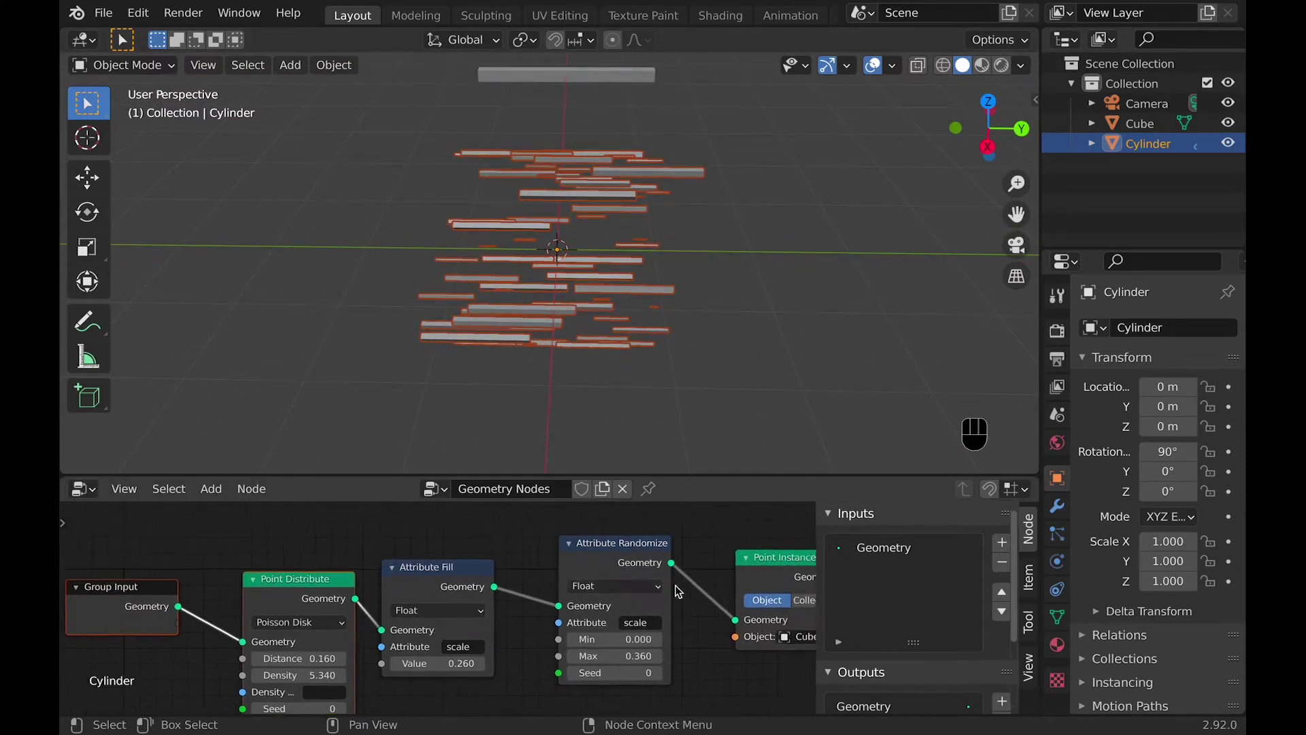
{"action": "scroll", "coordinate": [678, 591], "scroll_direction": "down", "scroll_amount": 2}
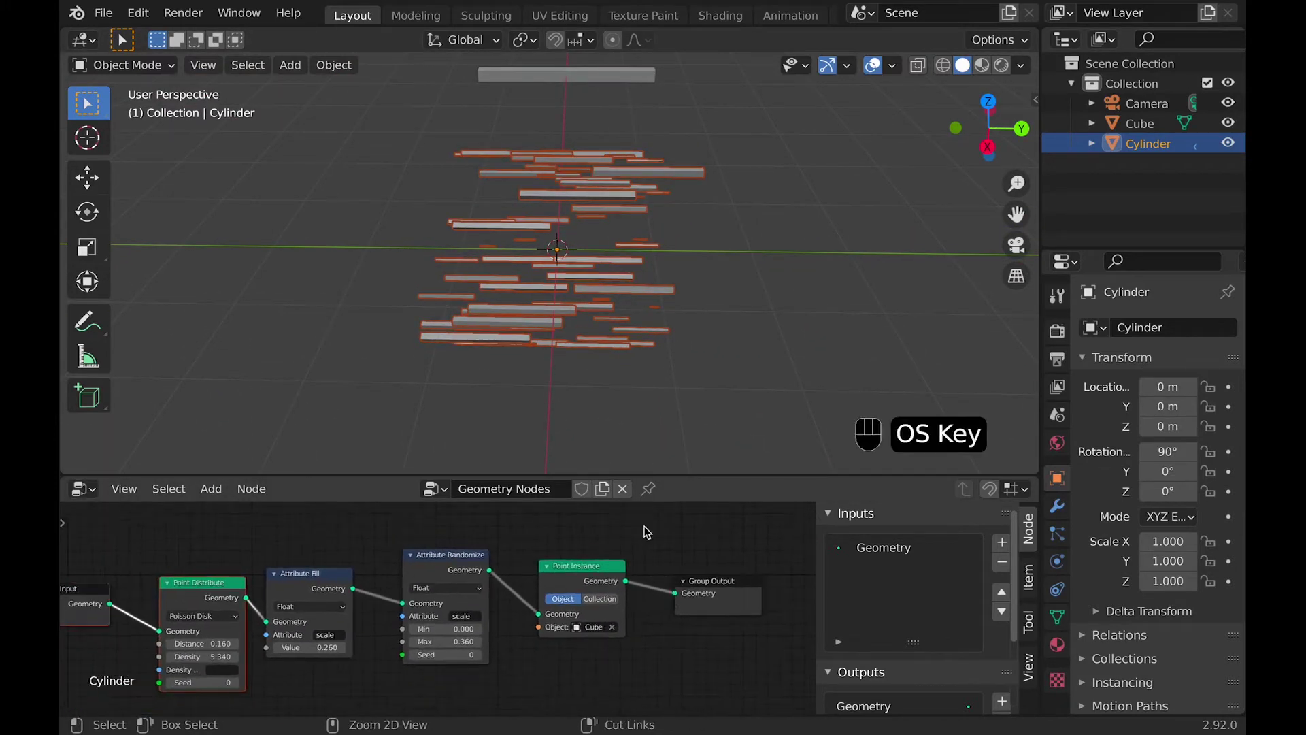
{"action": "middle_click_drag", "start_coordinate": [541, 303], "coordinate": [544, 309]}
{"action": "key", "text": "n"}
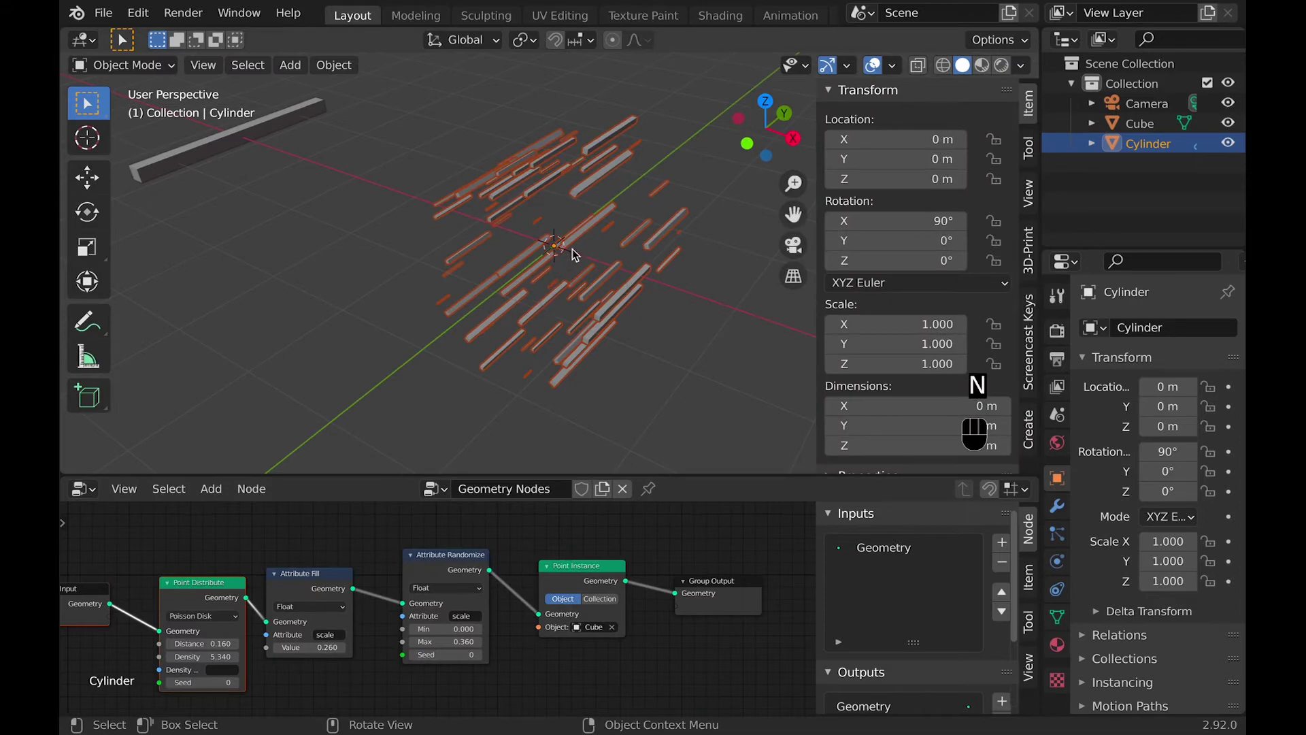
{"action": "key", "text": "n"}
{"action": "key", "text": "Tab"}
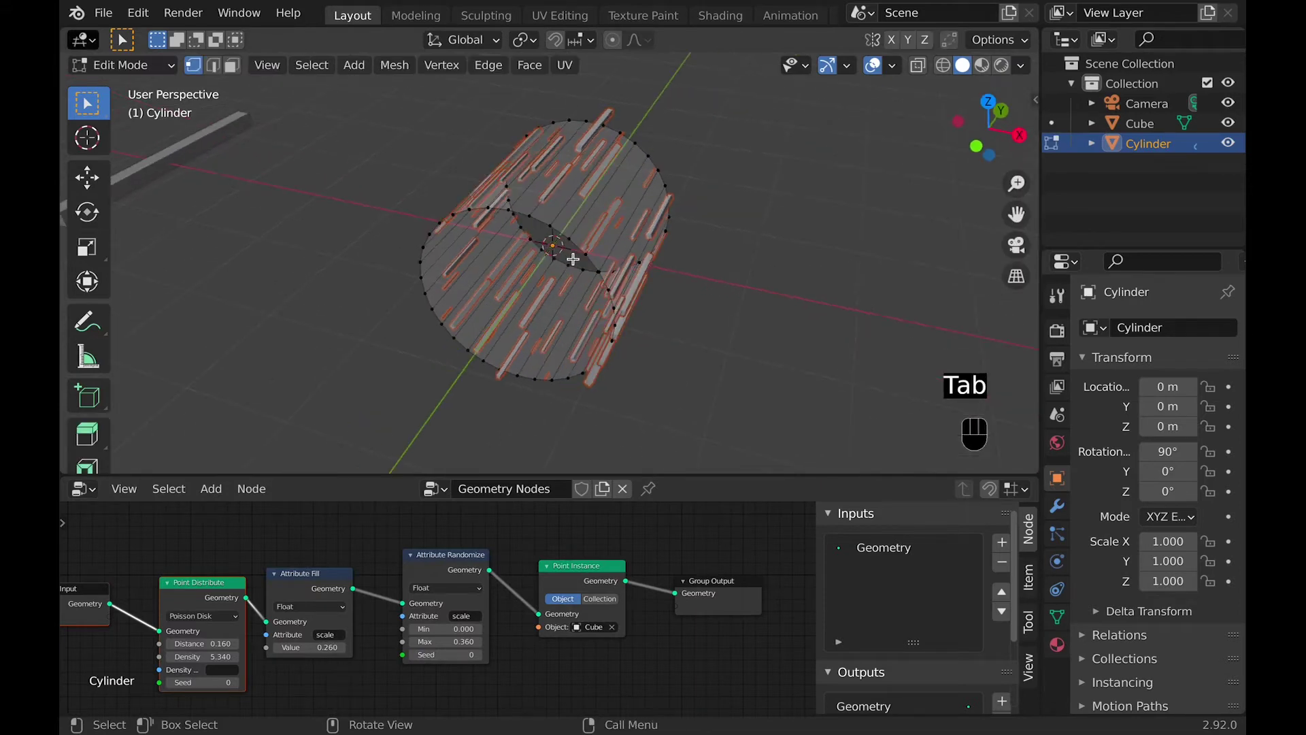
{"action": "key", "text": "a"}
{"action": "key", "text": "n"}
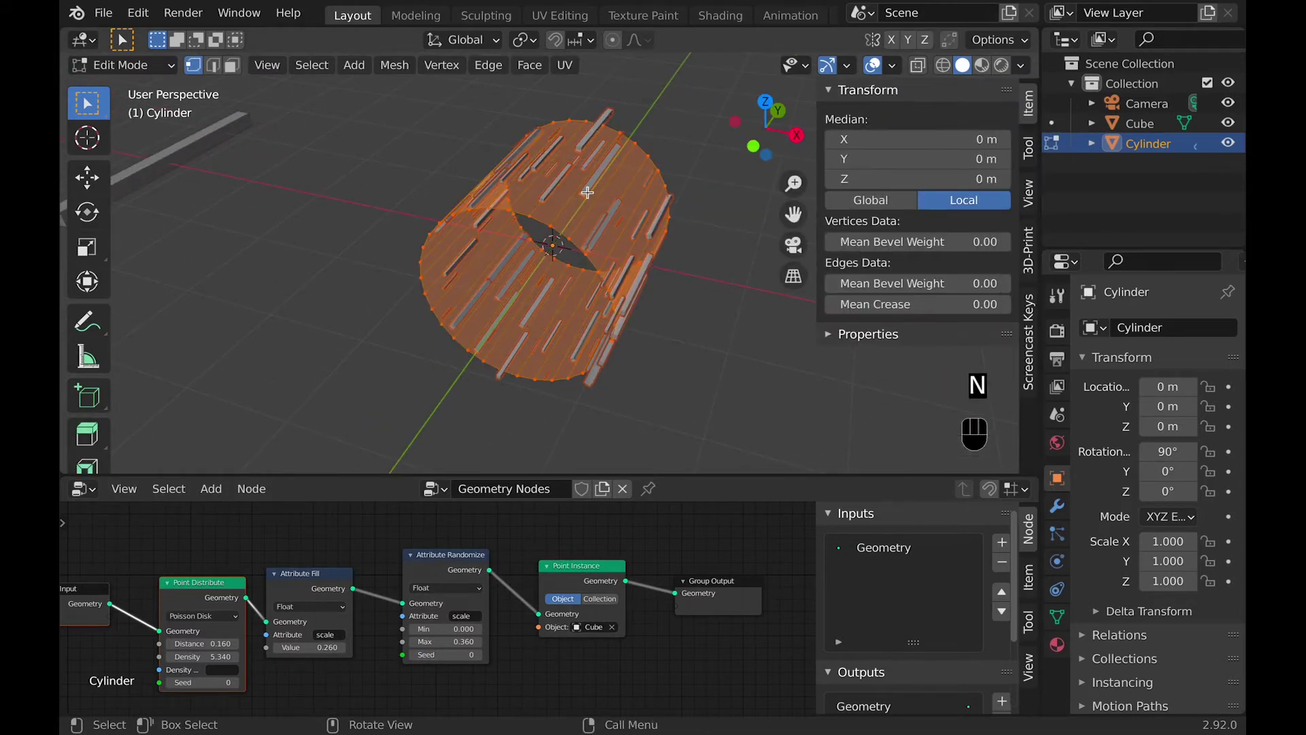
{"action": "key", "text": "Tab"}
{"action": "middle_click_drag", "start_coordinate": [551, 229], "coordinate": [691, 271]}
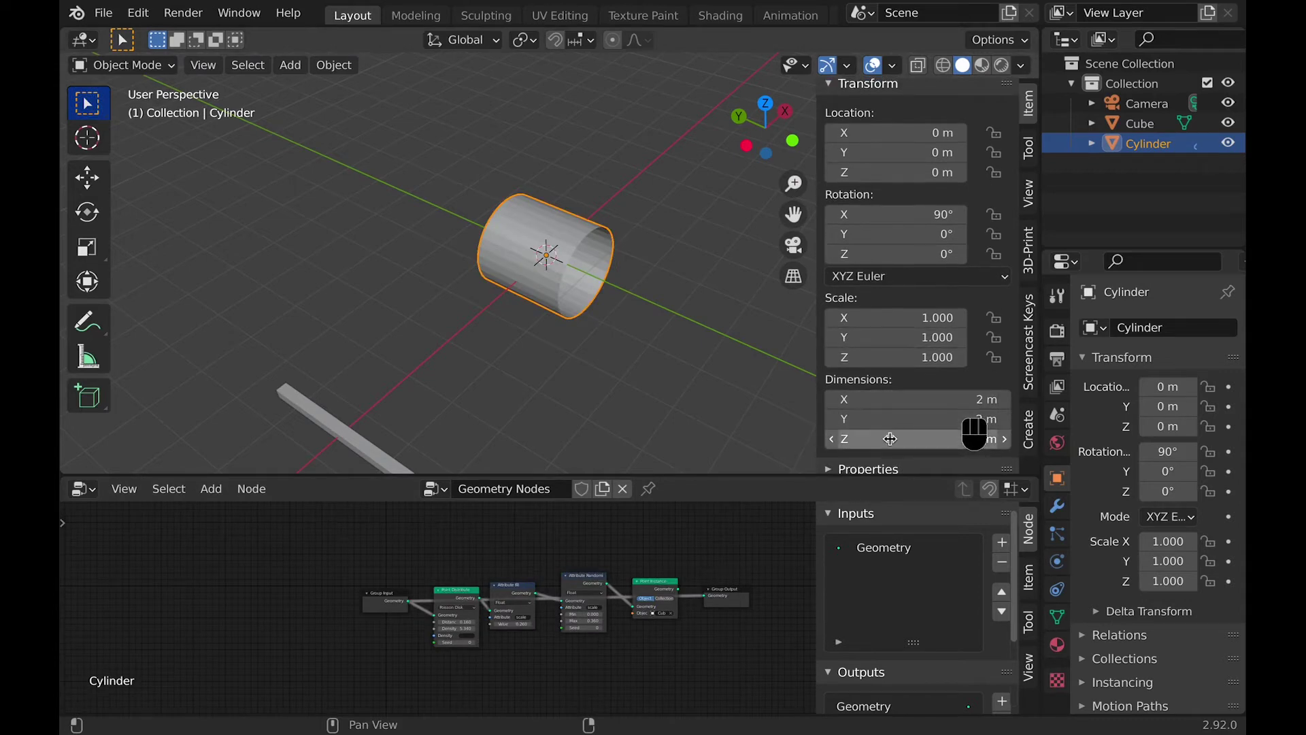
Step: Lengthen the cylinder to 100 m in its Z dimension, giving a Z scale of 50
{"action": "left_click", "coordinate": [892, 439]}
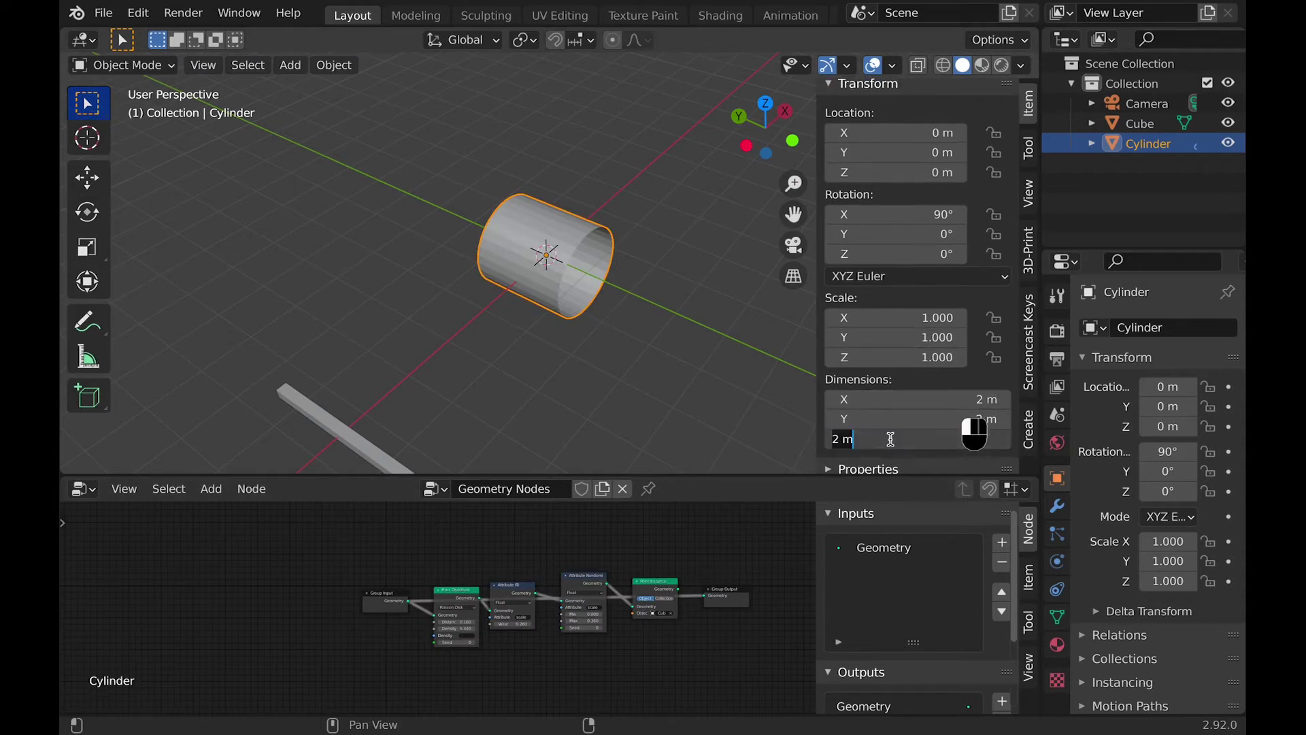
{"action": "type", "text": "1000"}
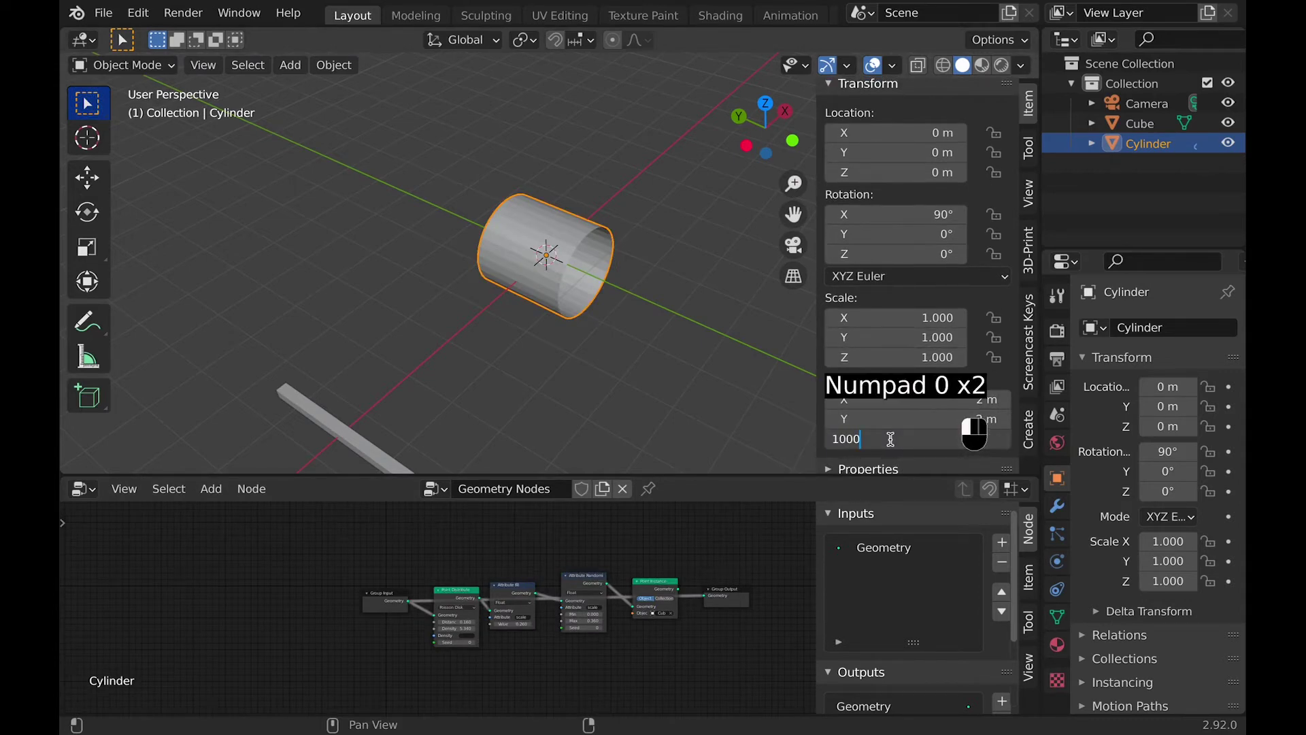
{"action": "key", "text": "Return"}
{"action": "middle_click_drag", "start_coordinate": [502, 279], "coordinate": [506, 276]}
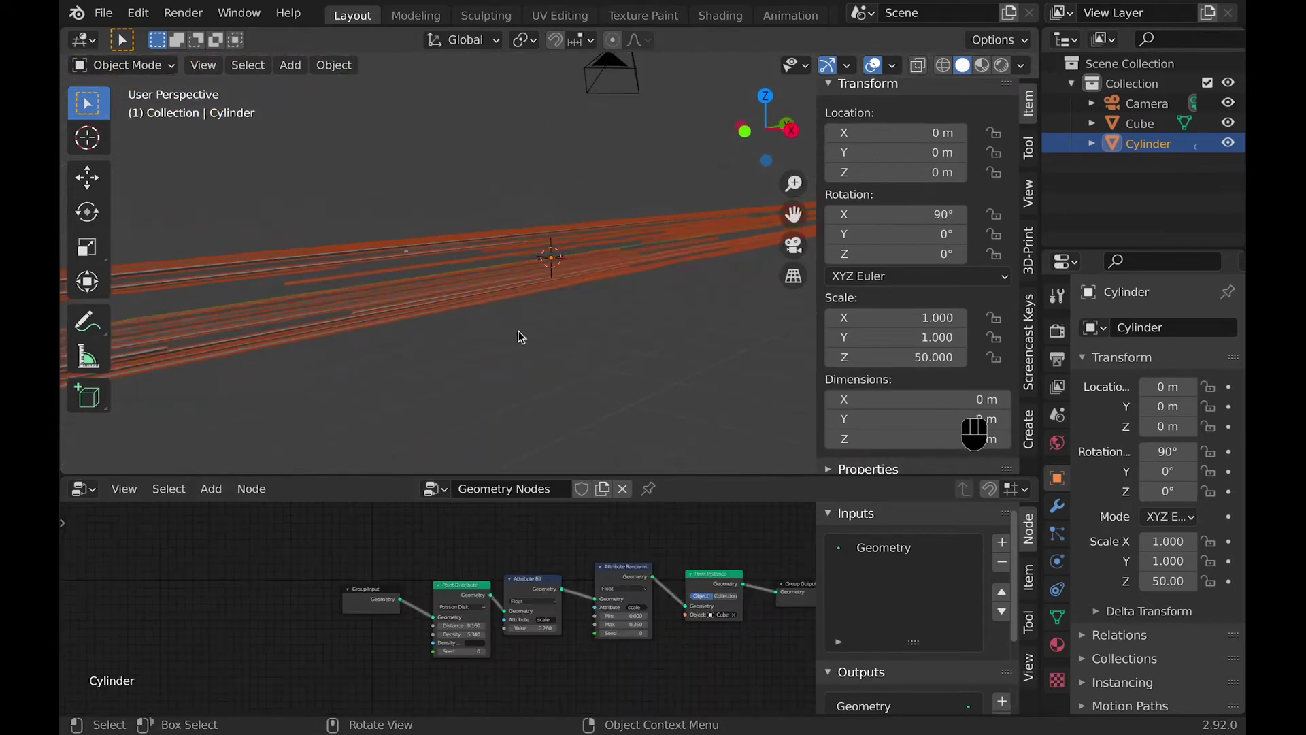
{"action": "scroll", "coordinate": [519, 337], "scroll_direction": "left", "scroll_amount": 5}
{"action": "scroll", "coordinate": [518, 337], "scroll_direction": "up", "scroll_amount": 5, "text": "super"}
{"action": "scroll", "coordinate": [519, 337], "scroll_direction": "left", "scroll_amount": 5}
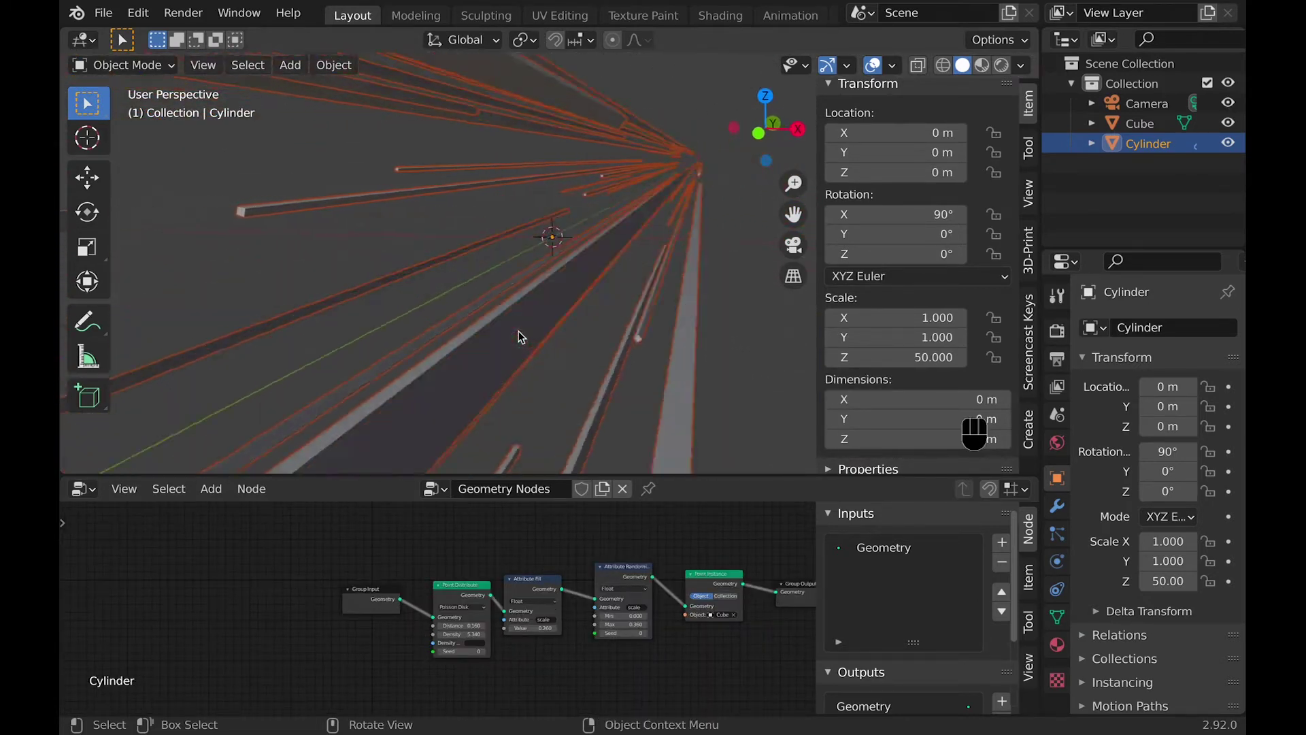
{"action": "middle_click_drag", "start_coordinate": [521, 337], "coordinate": [520, 337]}
Step: Apply the cylinder's scale and inspect the scattered cube instances along the lengthened tube
{"action": "key", "text": "super+a"}
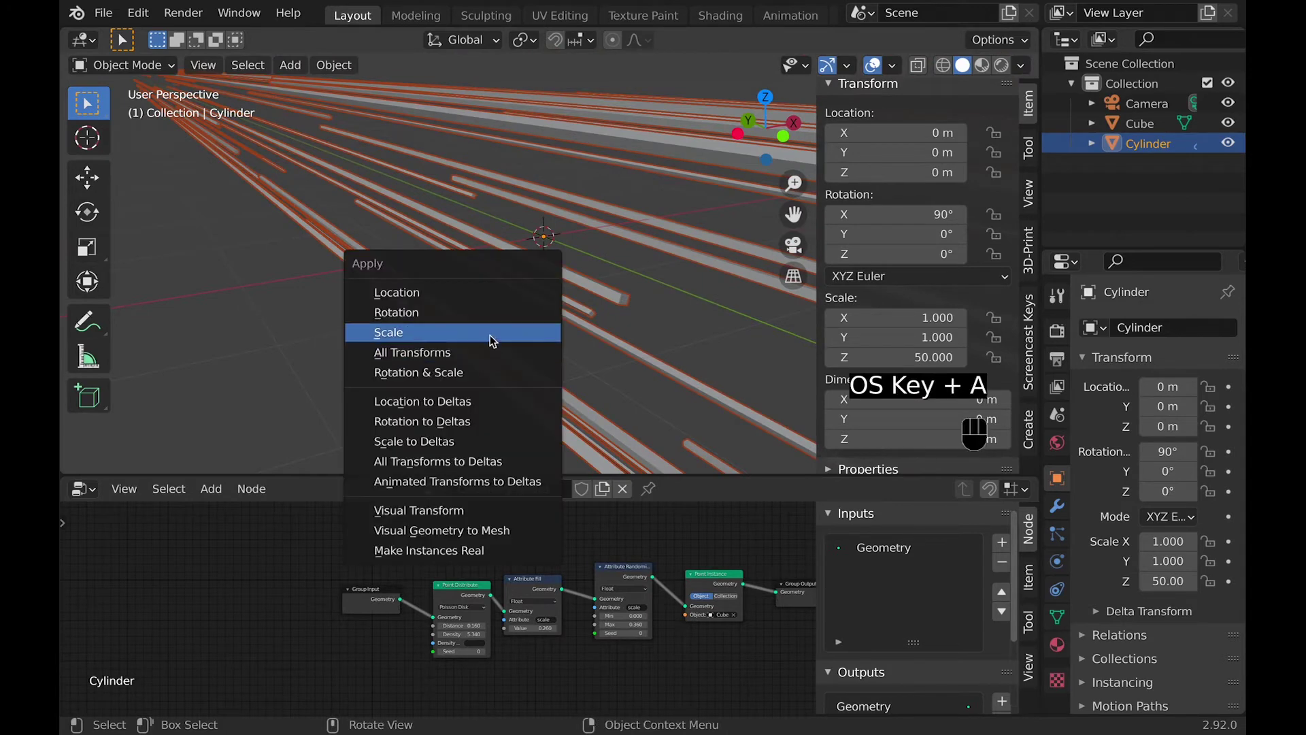
{"action": "left_click", "coordinate": [490, 334]}
{"action": "scroll", "coordinate": [490, 313], "scroll_direction": "right", "scroll_amount": 3}
{"action": "scroll", "coordinate": [489, 312], "scroll_direction": "down", "scroll_amount": 8, "text": "super"}
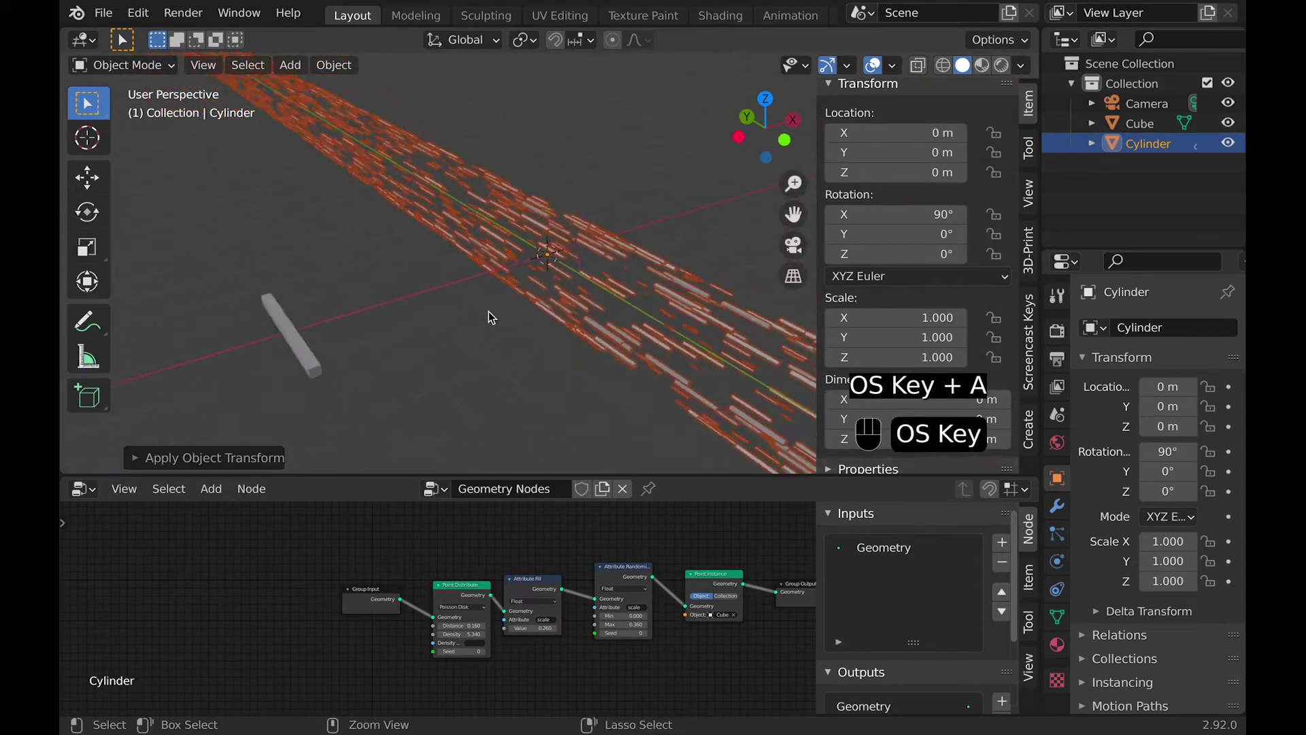
{"action": "scroll", "coordinate": [488, 311], "scroll_direction": "right", "scroll_amount": 4}
{"action": "scroll", "coordinate": [488, 311], "scroll_direction": "right", "scroll_amount": 8}
{"action": "left_click", "coordinate": [615, 354]}
{"action": "scroll", "coordinate": [610, 354], "scroll_direction": "down", "scroll_amount": 6}
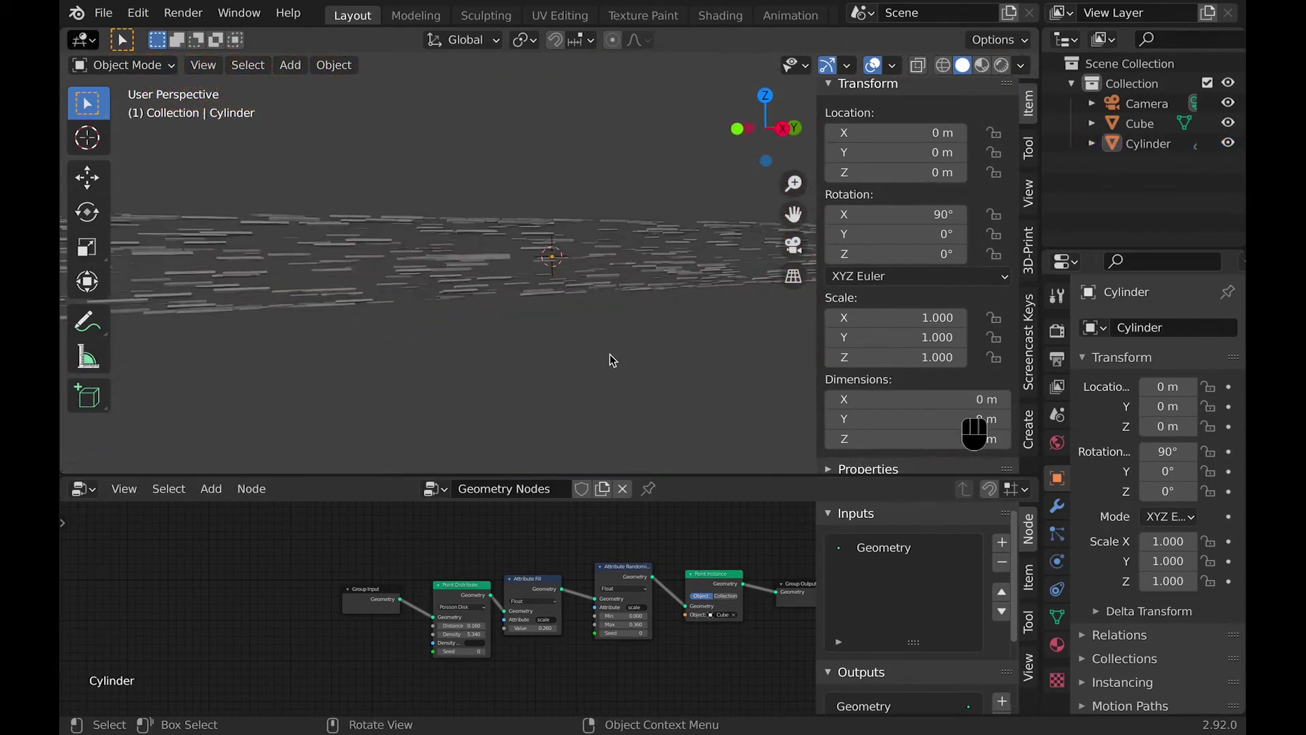
{"action": "scroll", "coordinate": [610, 354], "scroll_direction": "up", "scroll_amount": 8, "text": "super"}
{"action": "scroll", "coordinate": [610, 353], "scroll_direction": "down", "scroll_amount": 3, "text": "super"}
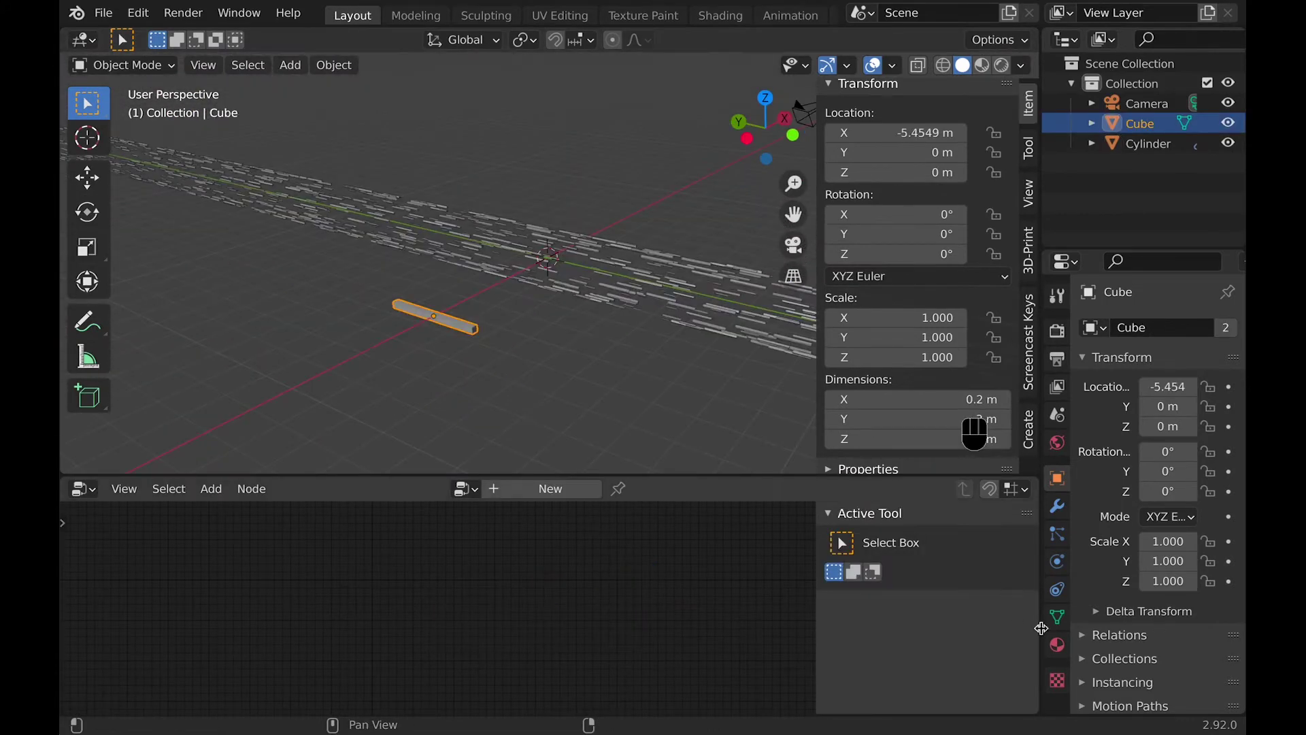
Step: Select the source cube, switch the viewport to Rendered shading and enable Bloom in the Eevee render settings
{"action": "left_click", "coordinate": [1057, 645]}
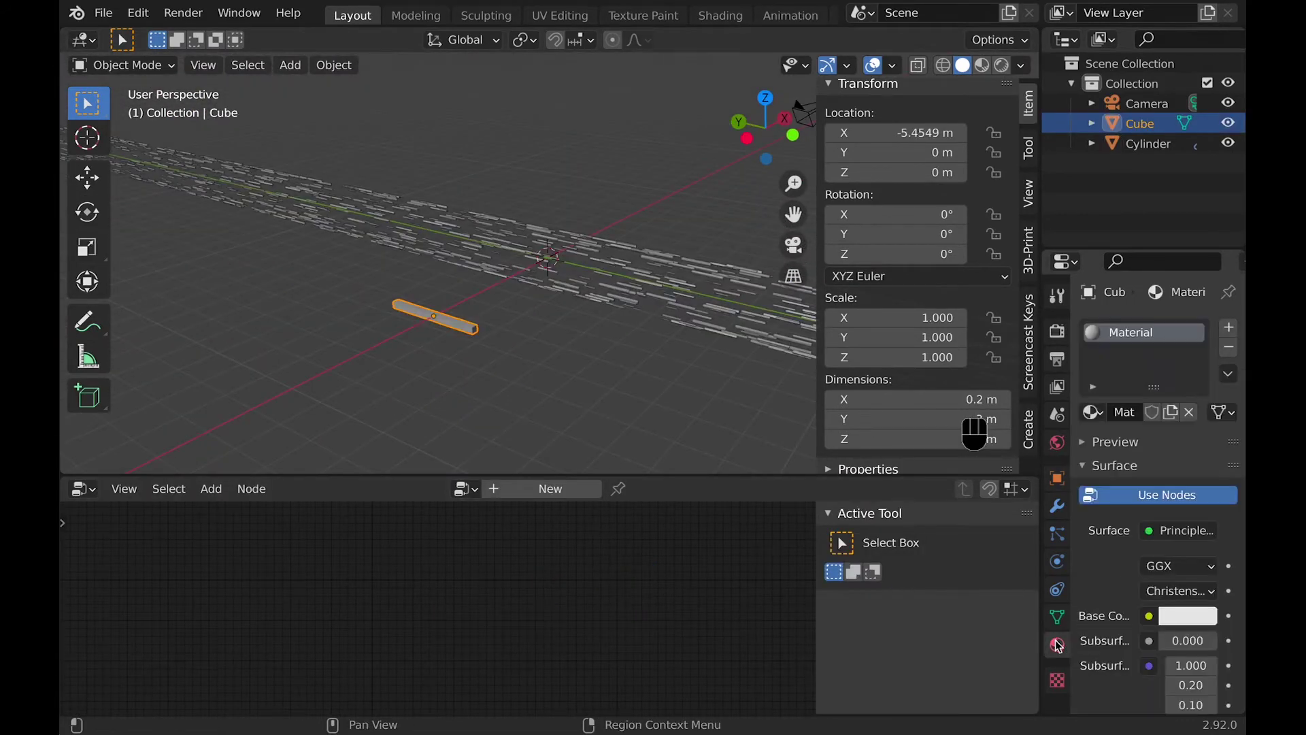
{"action": "left_click", "coordinate": [1002, 65]}
{"action": "left_click", "coordinate": [1057, 330]}
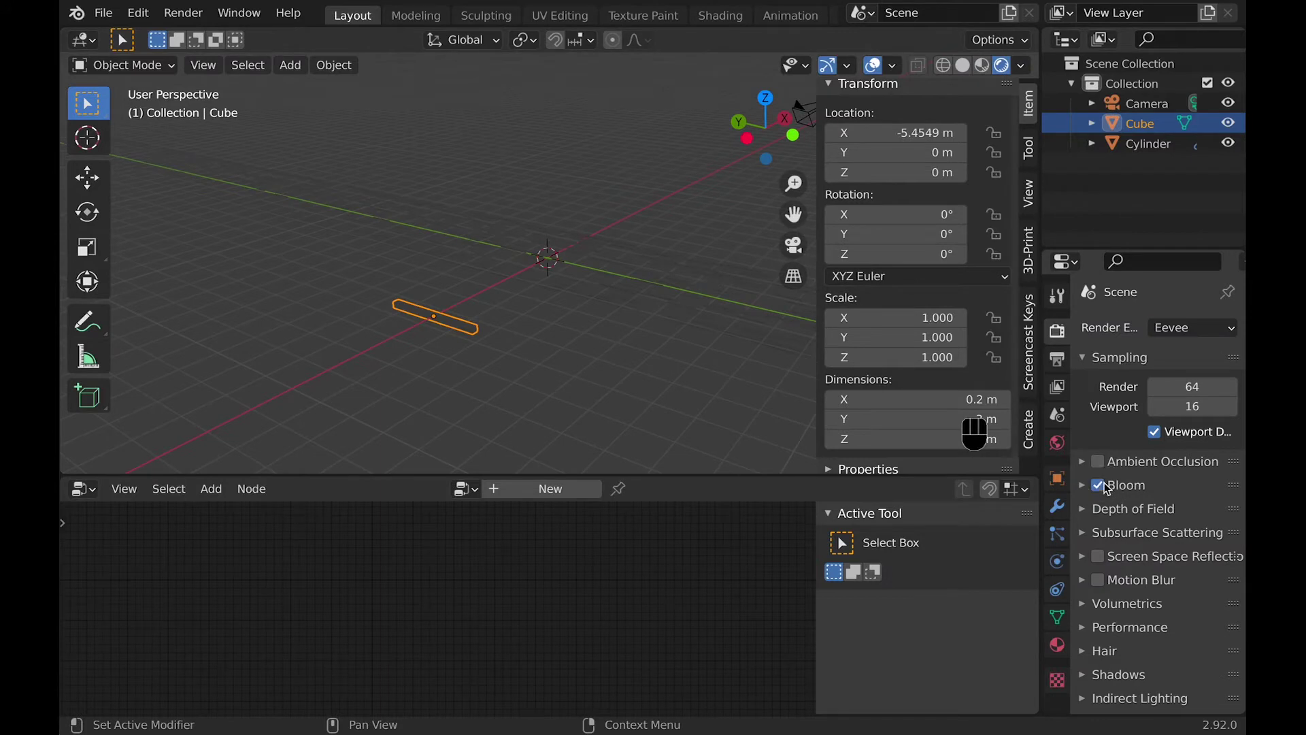
Step: Change the cube material's surface shader to Emission with a white color and a strength of 3
{"action": "left_click", "coordinate": [1057, 644]}
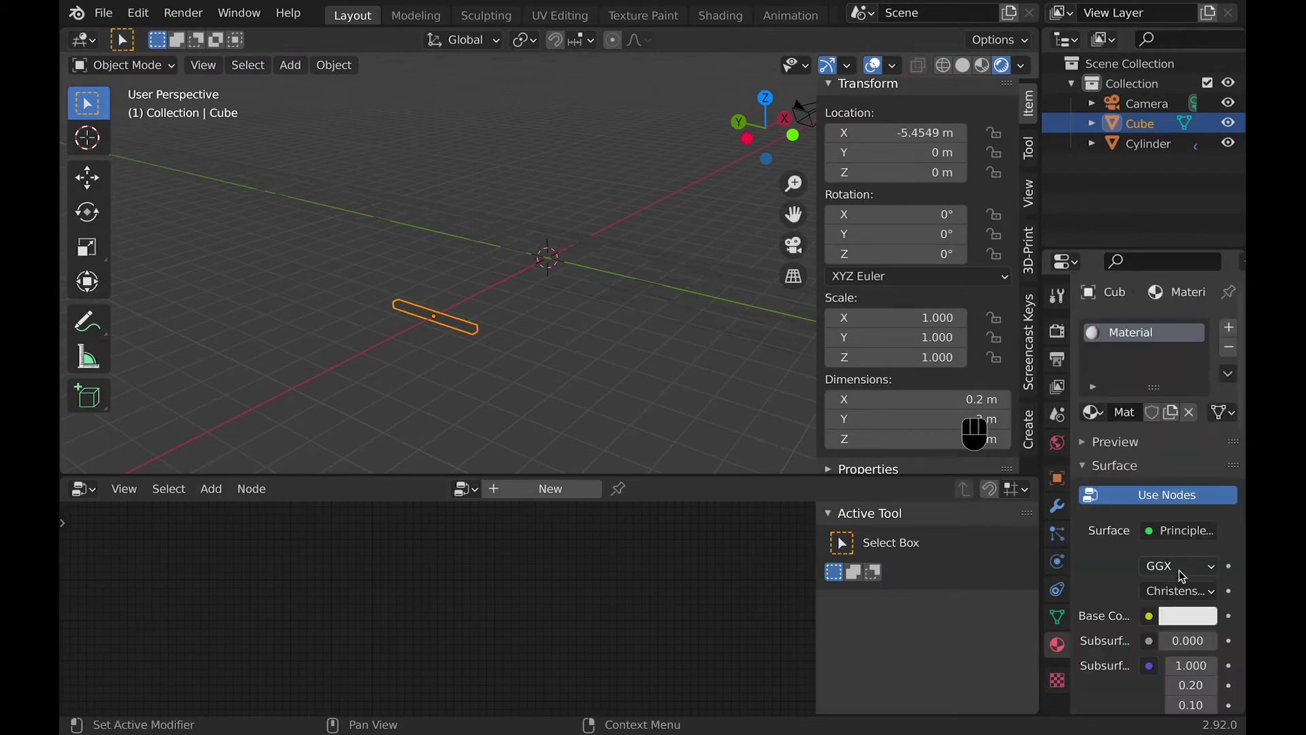
{"action": "left_click", "coordinate": [1155, 535]}
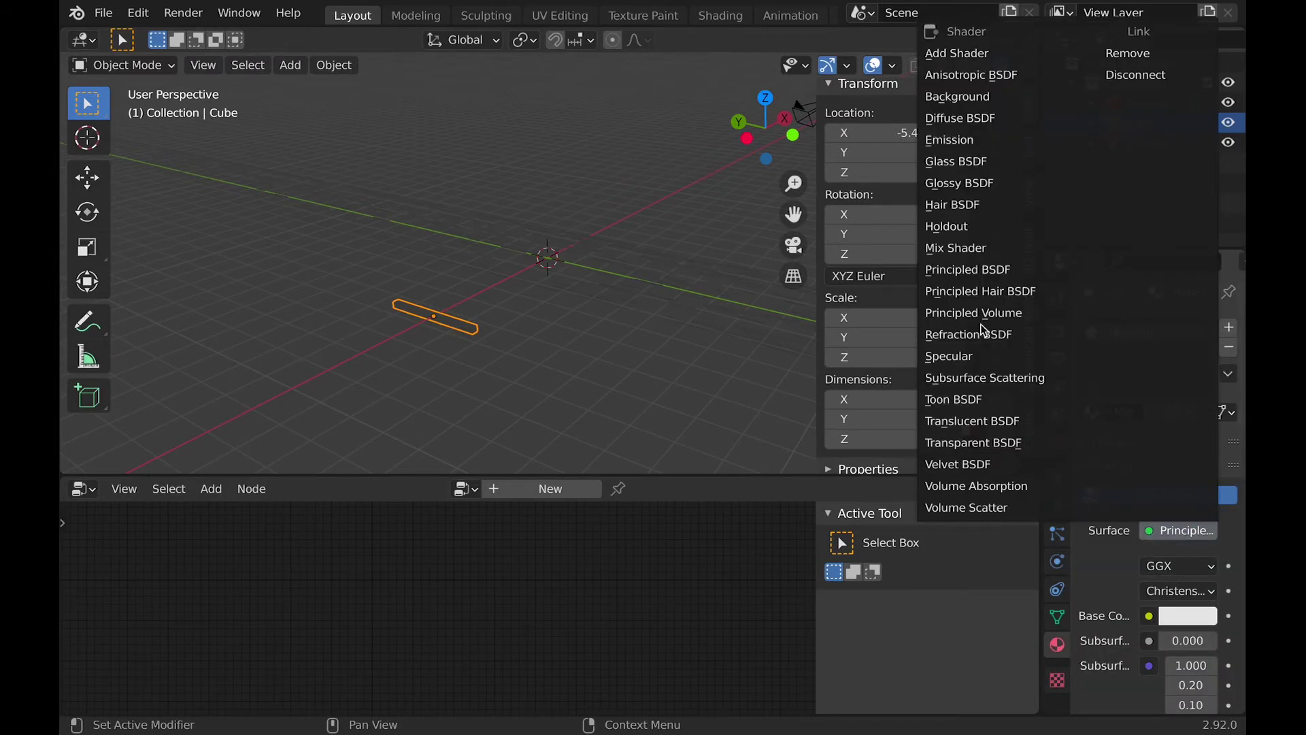
{"action": "left_click", "coordinate": [953, 138]}
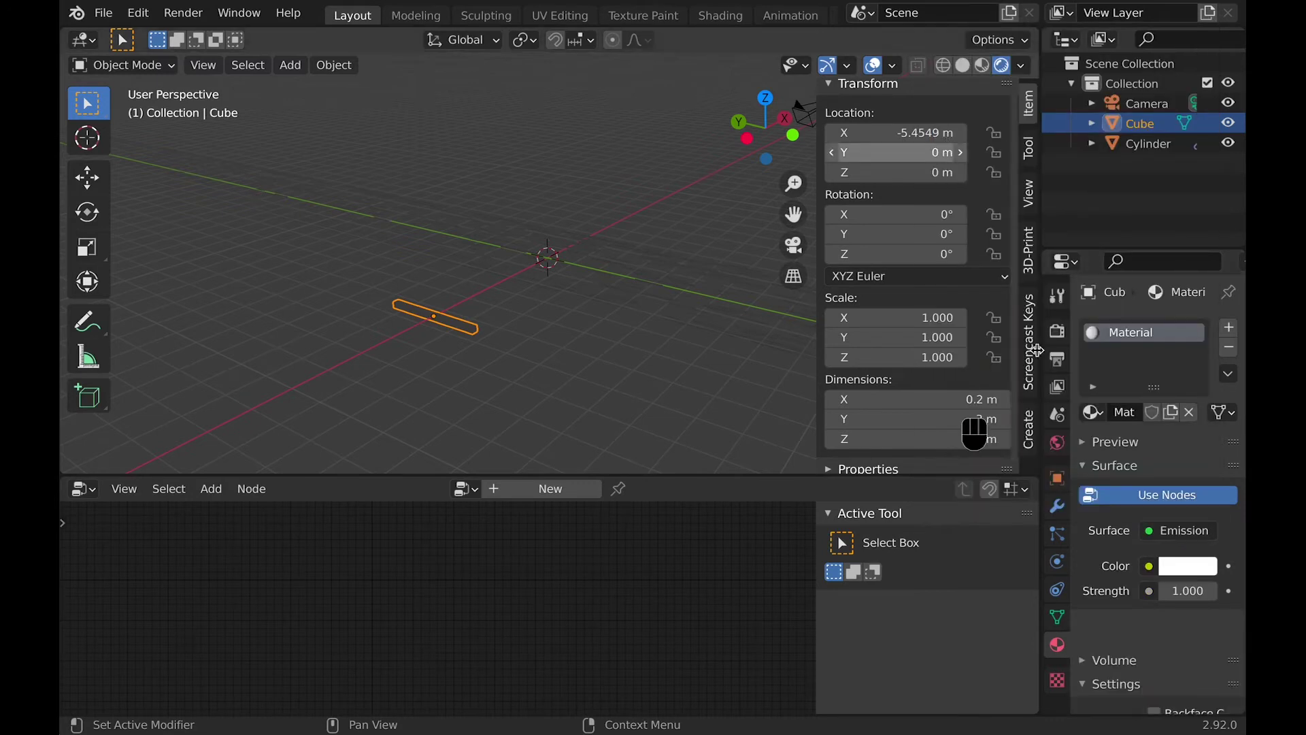
{"action": "left_click", "coordinate": [1186, 570]}
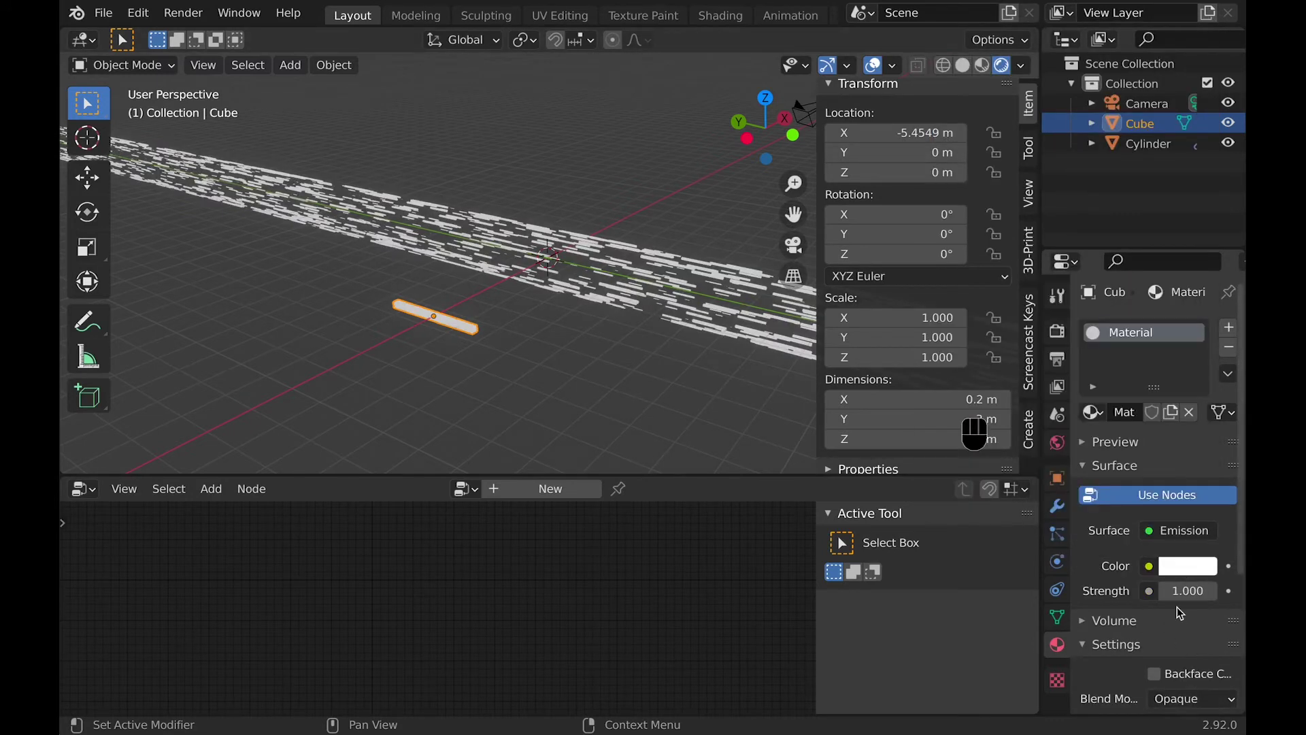
{"action": "key", "text": "Return"}
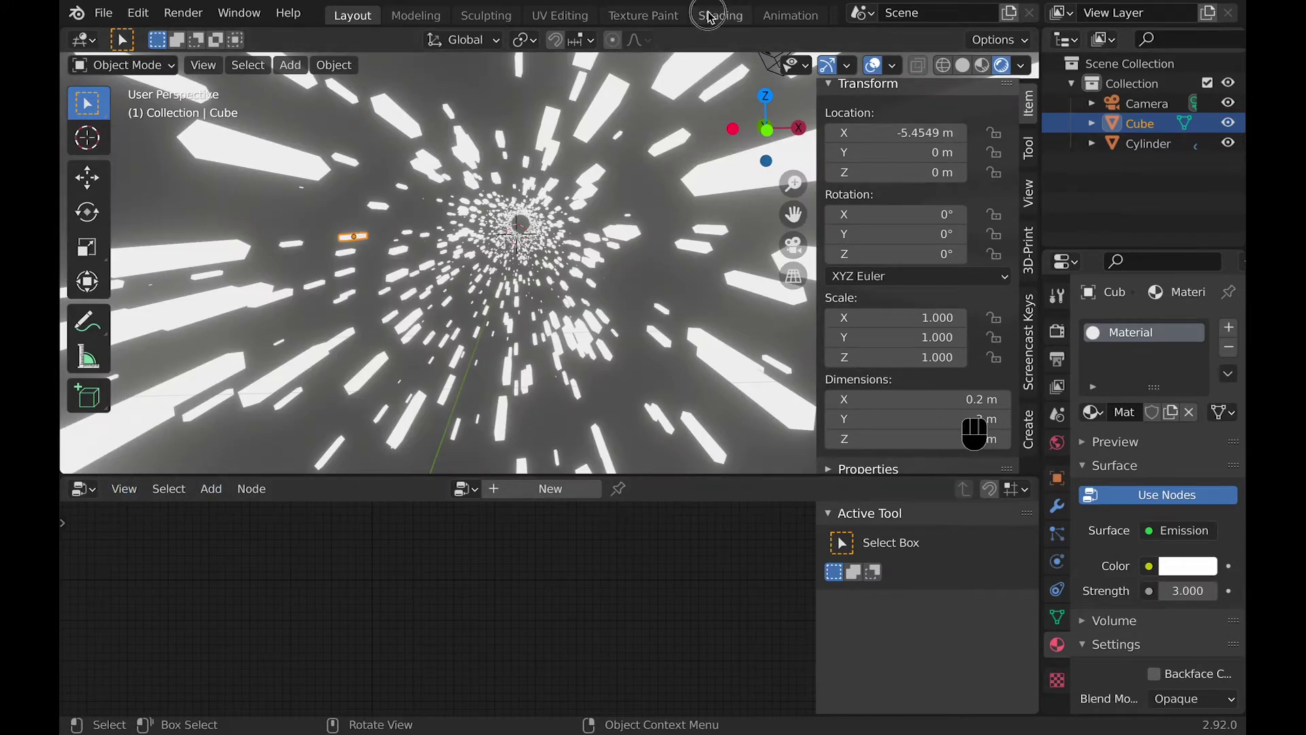
Step: Set the World background color to black in the Shading workspace, and check the glowing tunnel back in the Layout workspace
{"action": "left_click", "coordinate": [710, 17]}
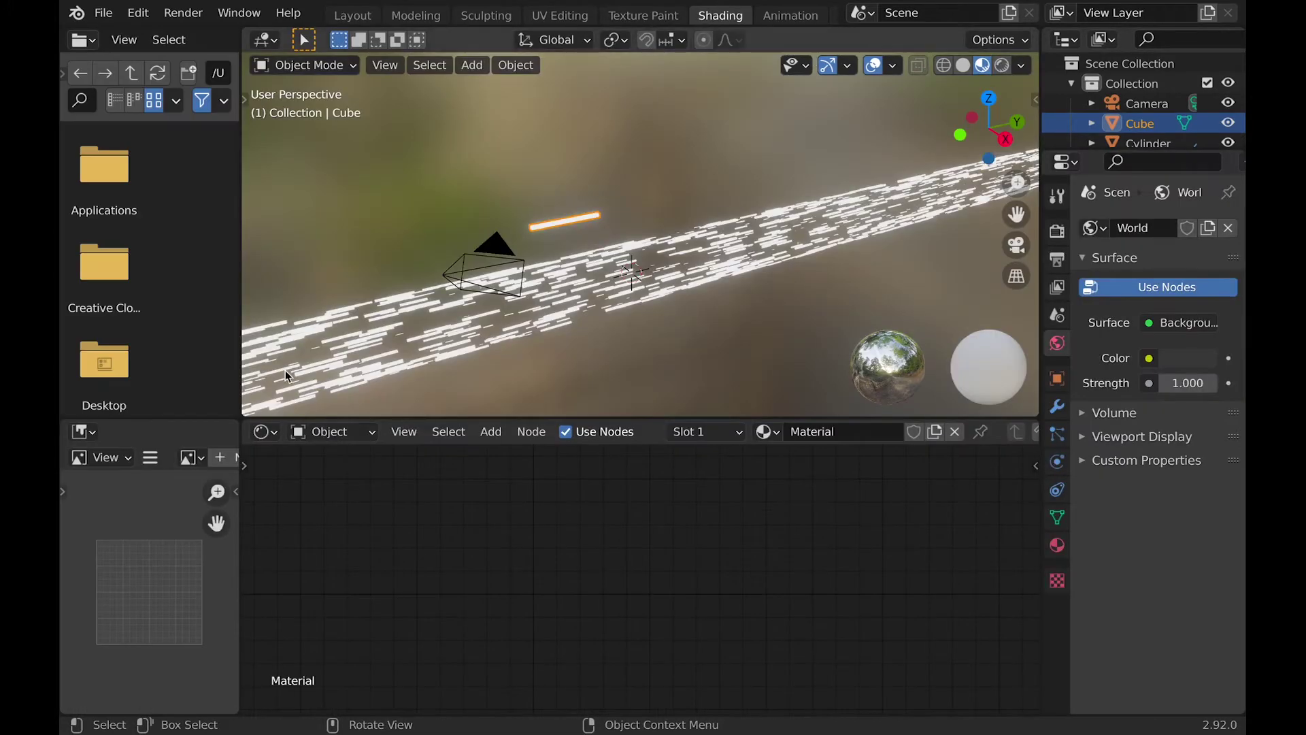
{"action": "left_click", "coordinate": [313, 432]}
{"action": "left_click", "coordinate": [319, 479]}
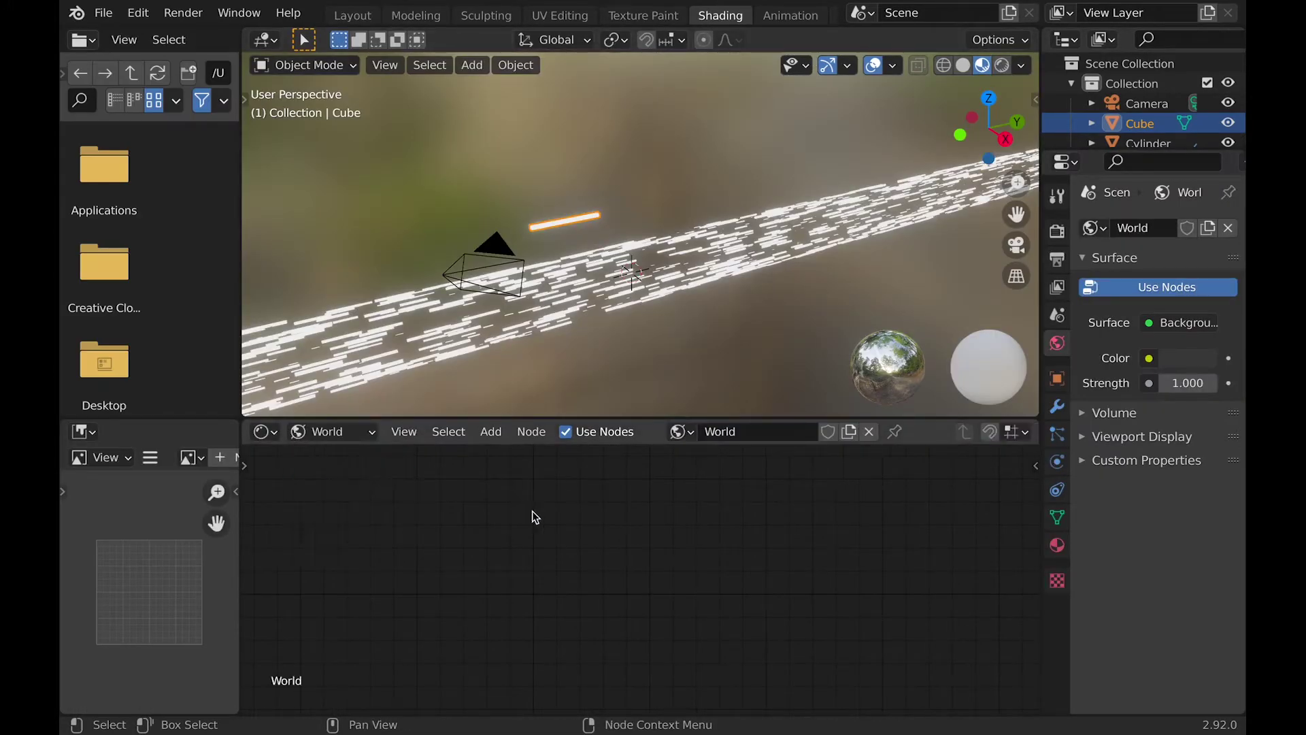
{"action": "key", "text": "Home"}
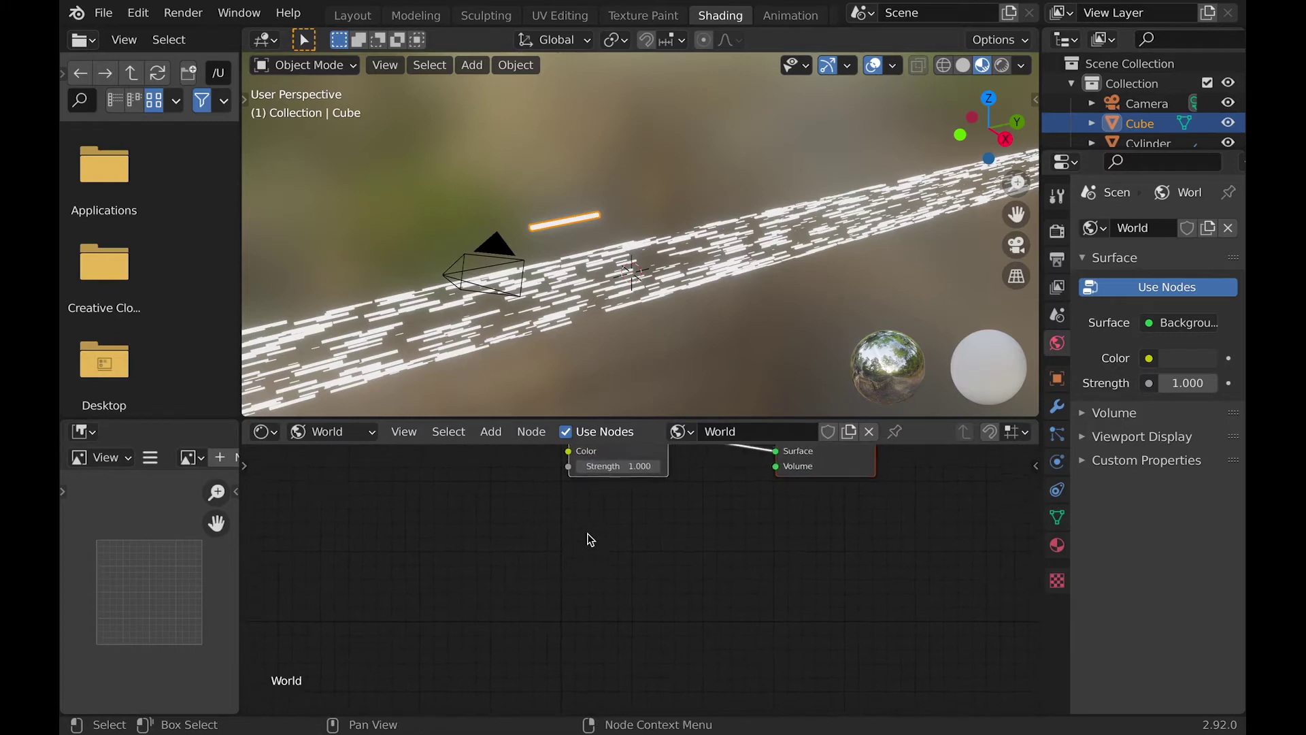
{"action": "left_click", "coordinate": [605, 523]}
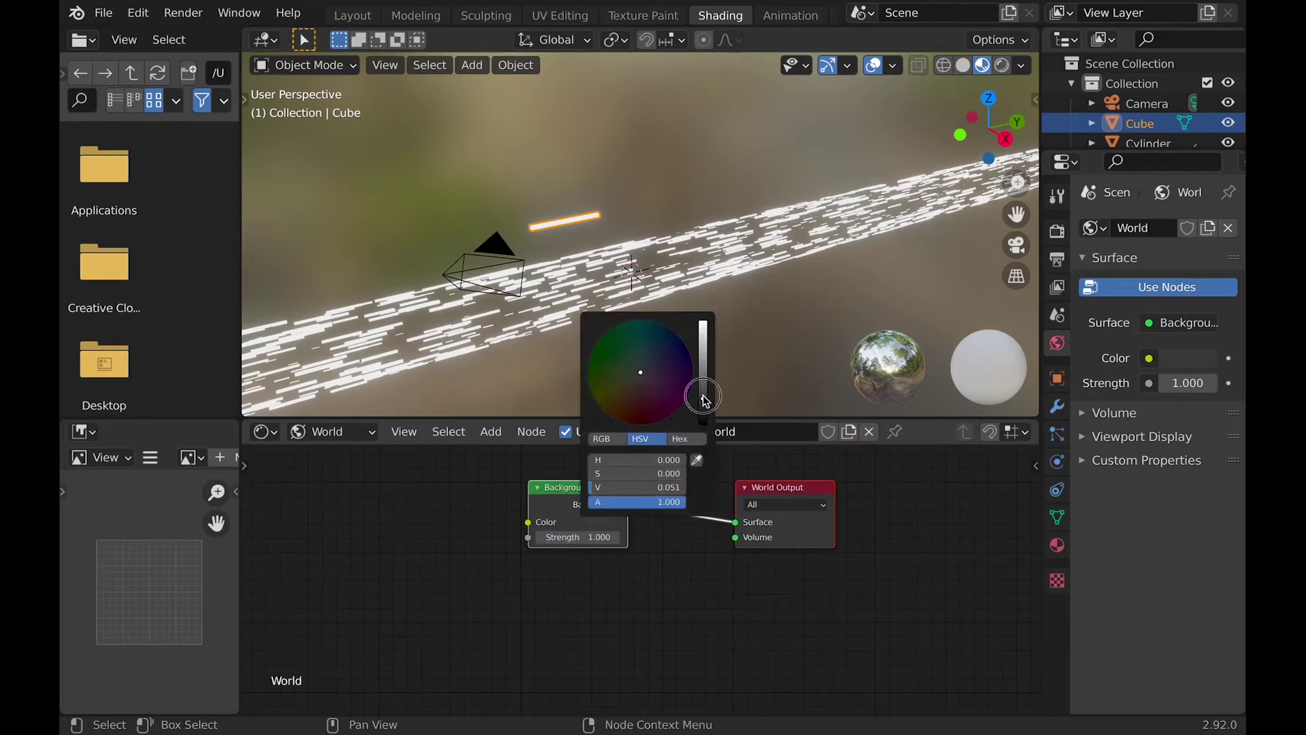
{"action": "left_click_drag", "start_coordinate": [705, 400], "coordinate": [704, 424]}
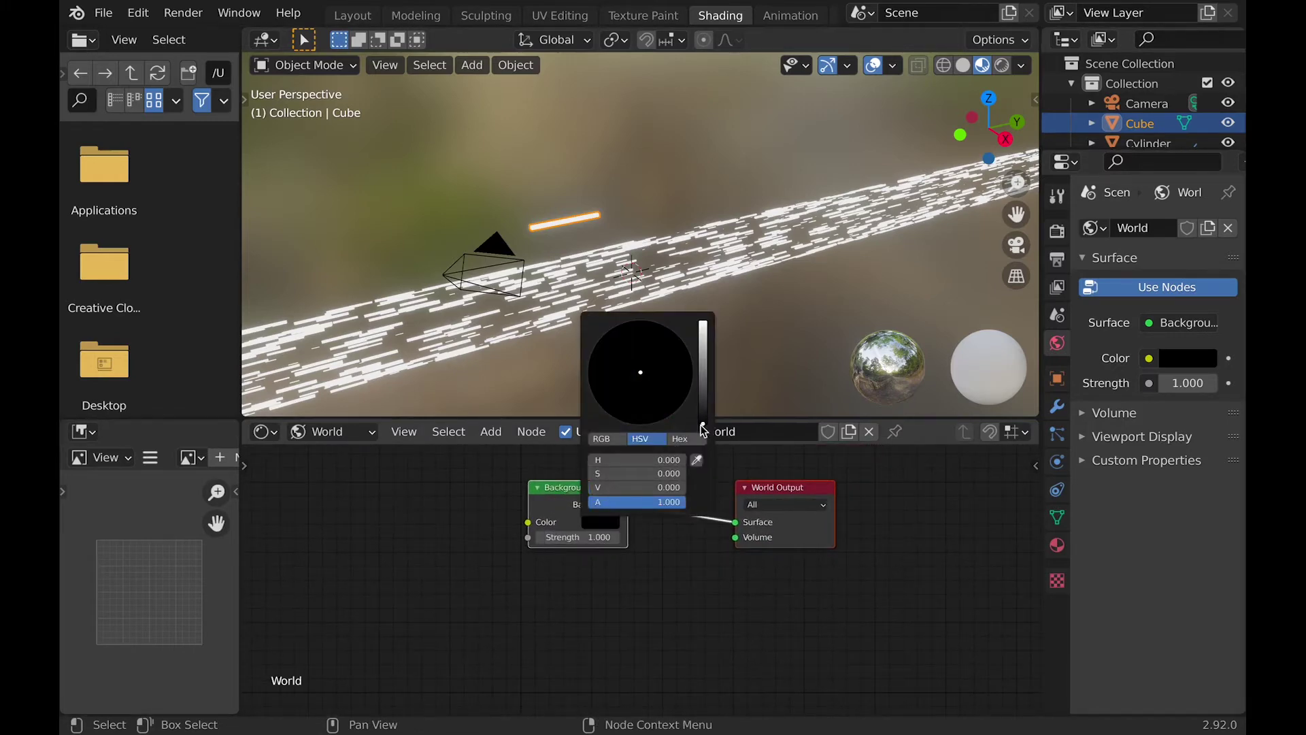
{"action": "left_click", "coordinate": [361, 19]}
{"action": "scroll", "coordinate": [541, 344], "scroll_direction": "down", "scroll_amount": 6}
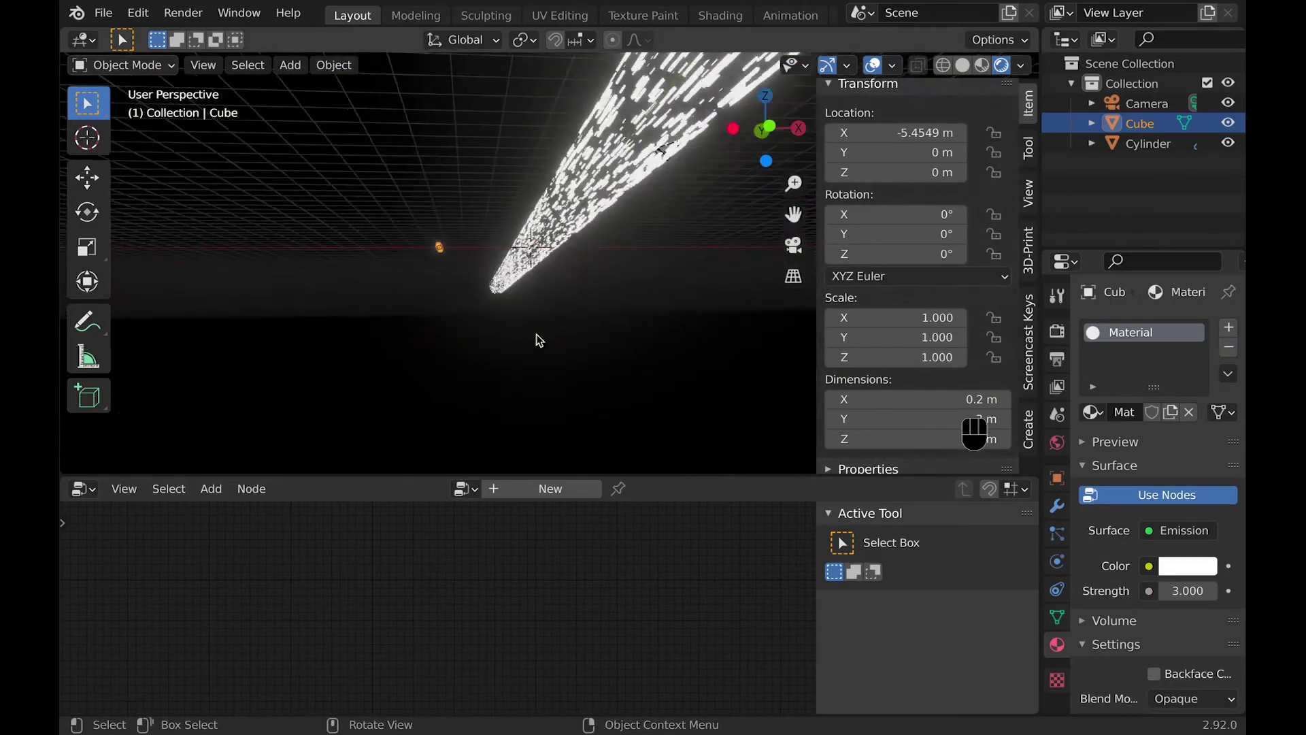
{"action": "scroll", "coordinate": [540, 340], "scroll_direction": "down", "scroll_amount": 8}
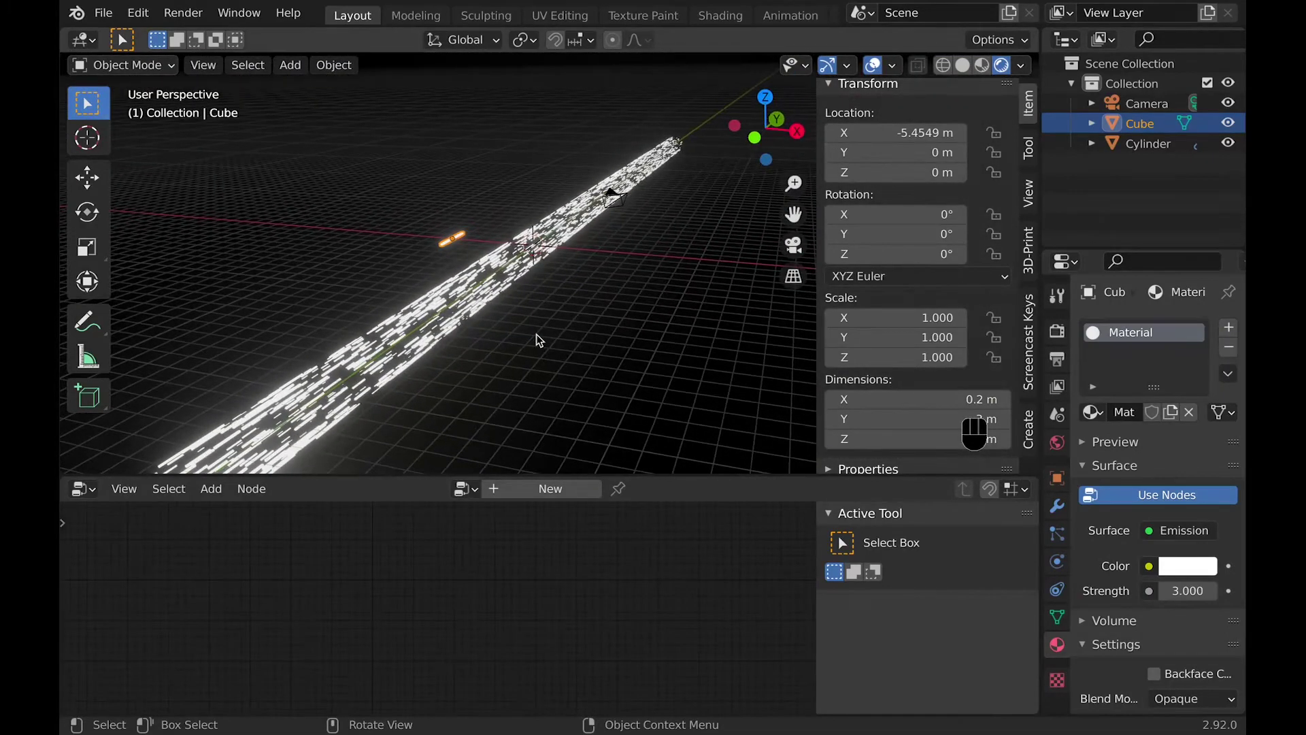
Step: Reset the camera's location and rotation to 0 on all three axes
{"action": "left_click", "coordinate": [615, 199]}
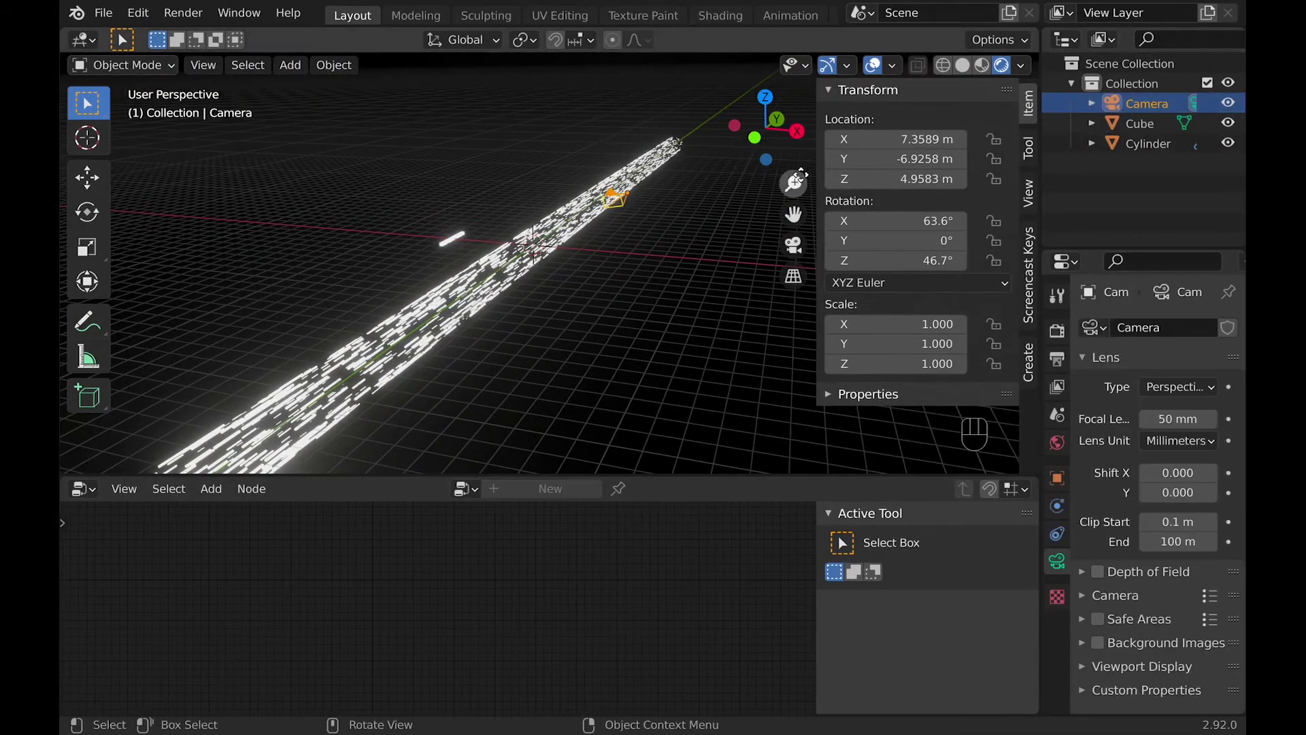
{"action": "left_click_drag", "start_coordinate": [870, 141], "coordinate": [870, 179]}
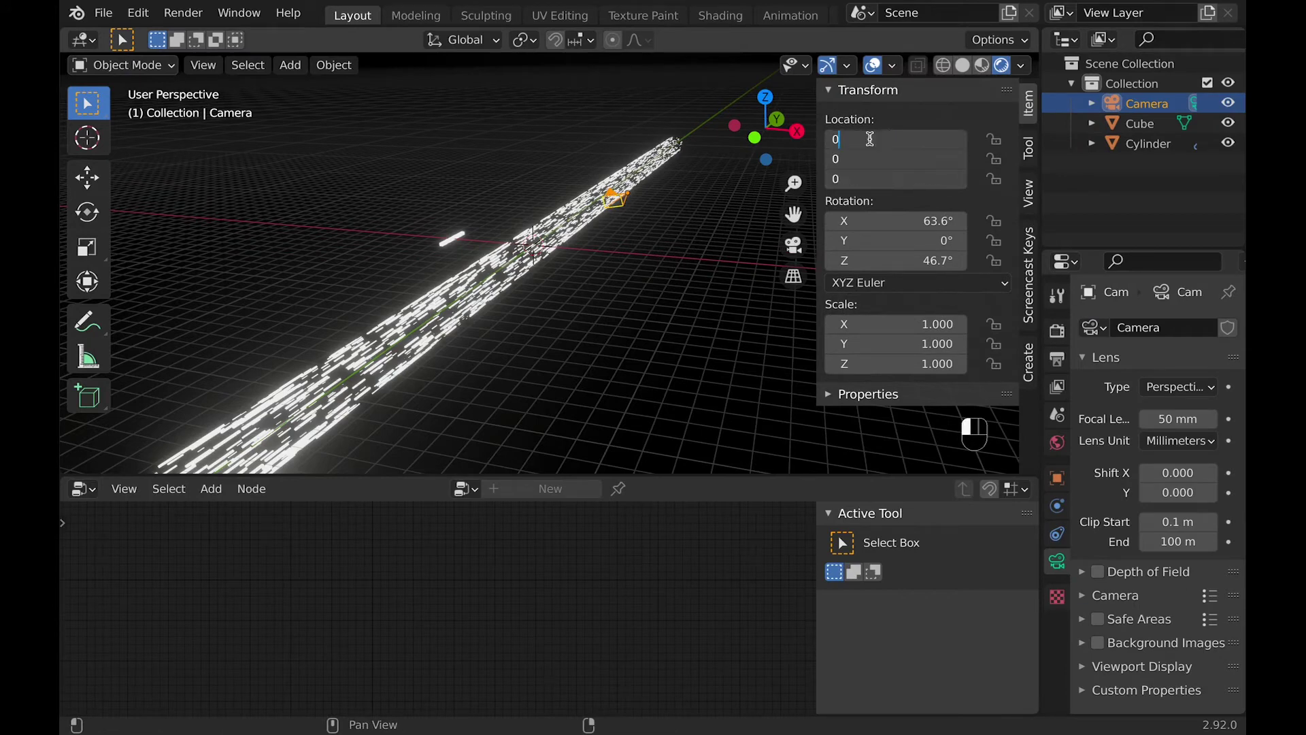
{"action": "key", "text": "Return"}
{"action": "left_click_drag", "start_coordinate": [887, 222], "coordinate": [887, 260]}
{"action": "key", "text": "Return"}
Step: Undo the trial camera rotation and set the camera's X rotation to 90° so it faces along the tunnel
{"action": "scroll", "coordinate": [521, 303], "scroll_direction": "up", "scroll_amount": 10, "text": "super"}
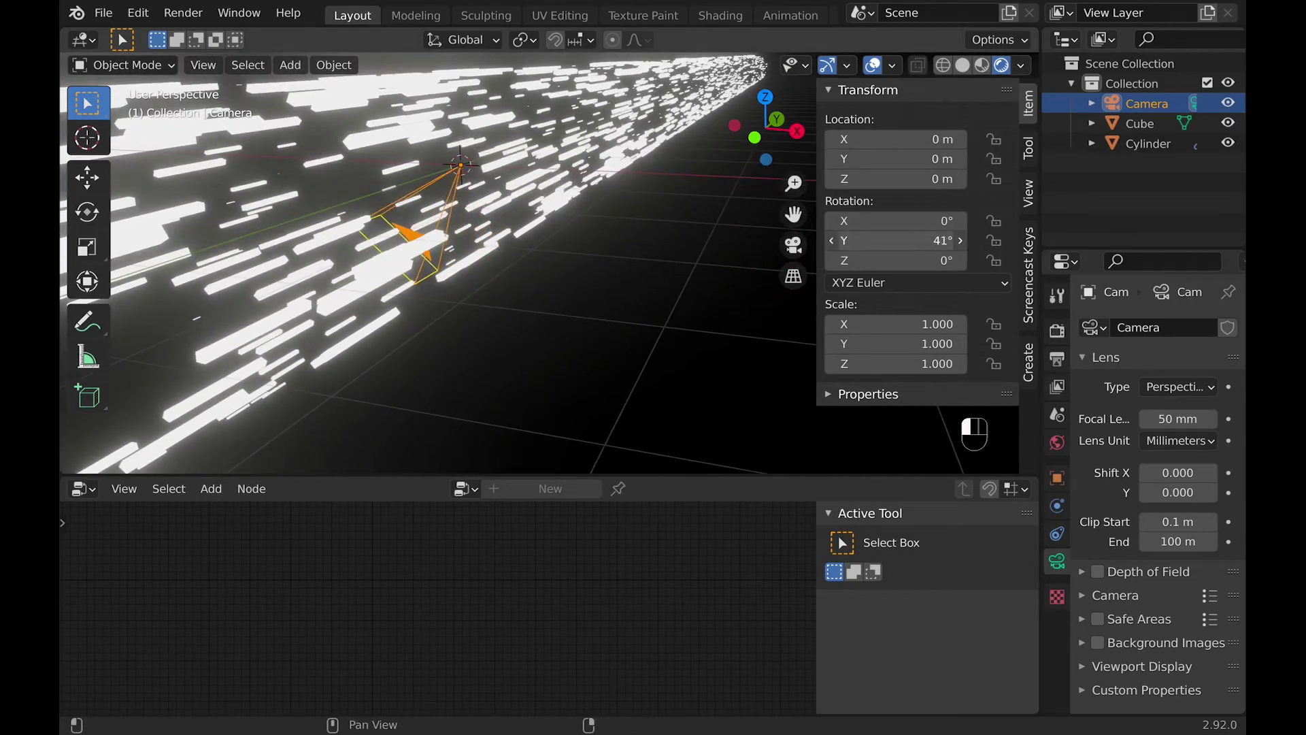
{"action": "key", "text": "super+z"}
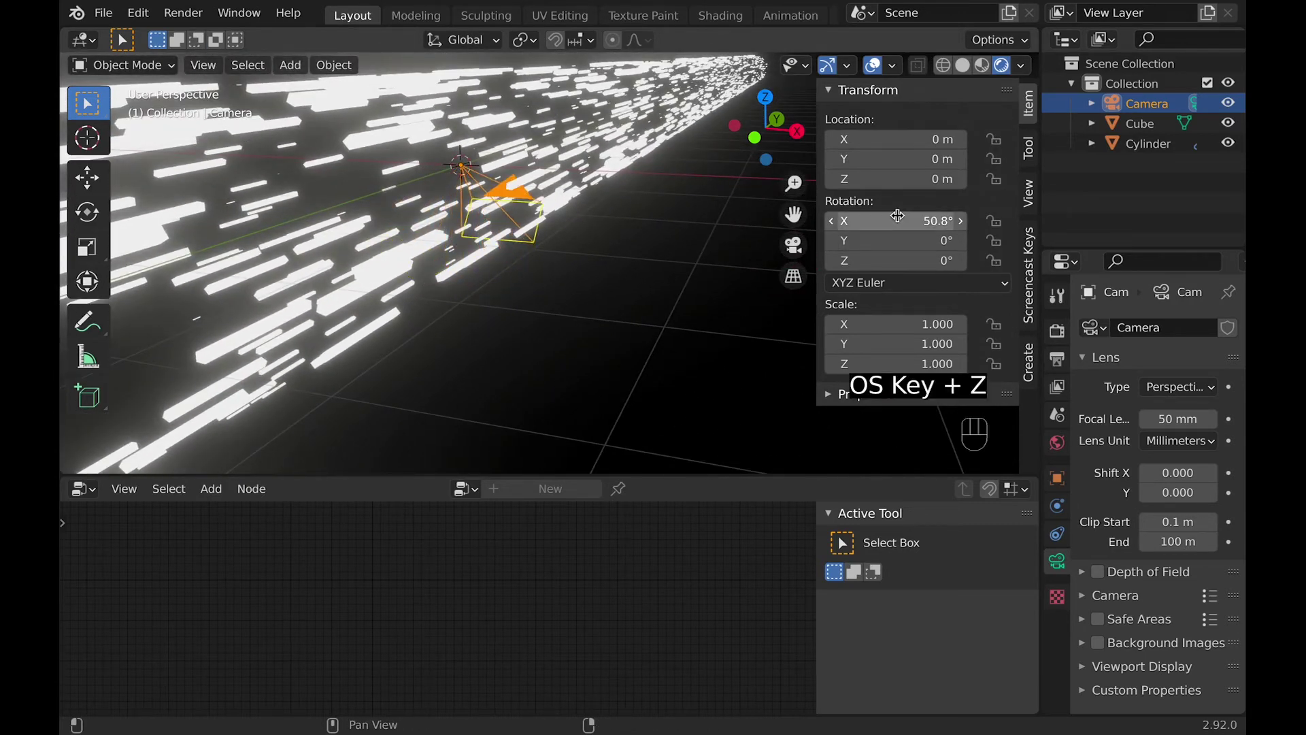
{"action": "type", "text": "90"}
{"action": "key", "text": "Return"}
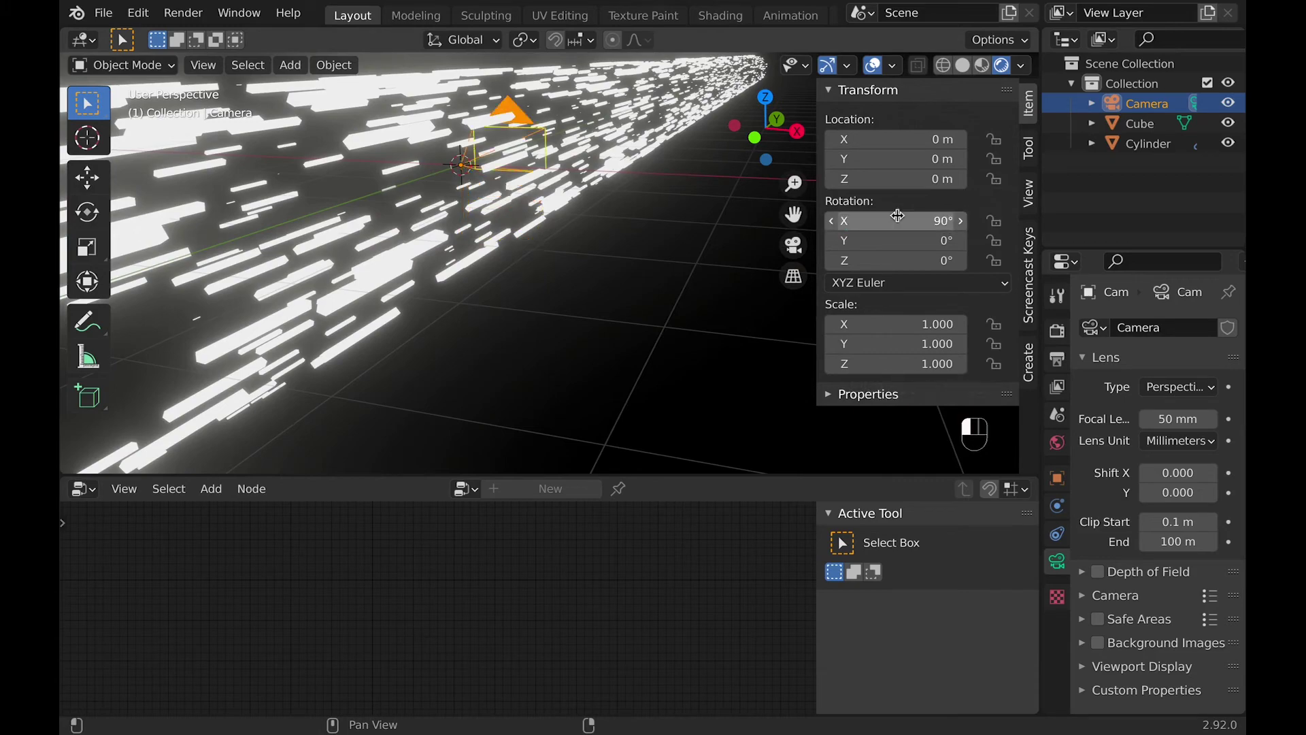
Step: Place the camera at the tunnel's starting end by setting its Y location to -50 m
{"action": "scroll", "coordinate": [592, 205], "scroll_direction": "right", "scroll_amount": 5}
{"action": "scroll", "coordinate": [590, 201], "scroll_direction": "down", "scroll_amount": 5}
{"action": "middle_click_drag", "start_coordinate": [590, 201], "coordinate": [600, 200]}
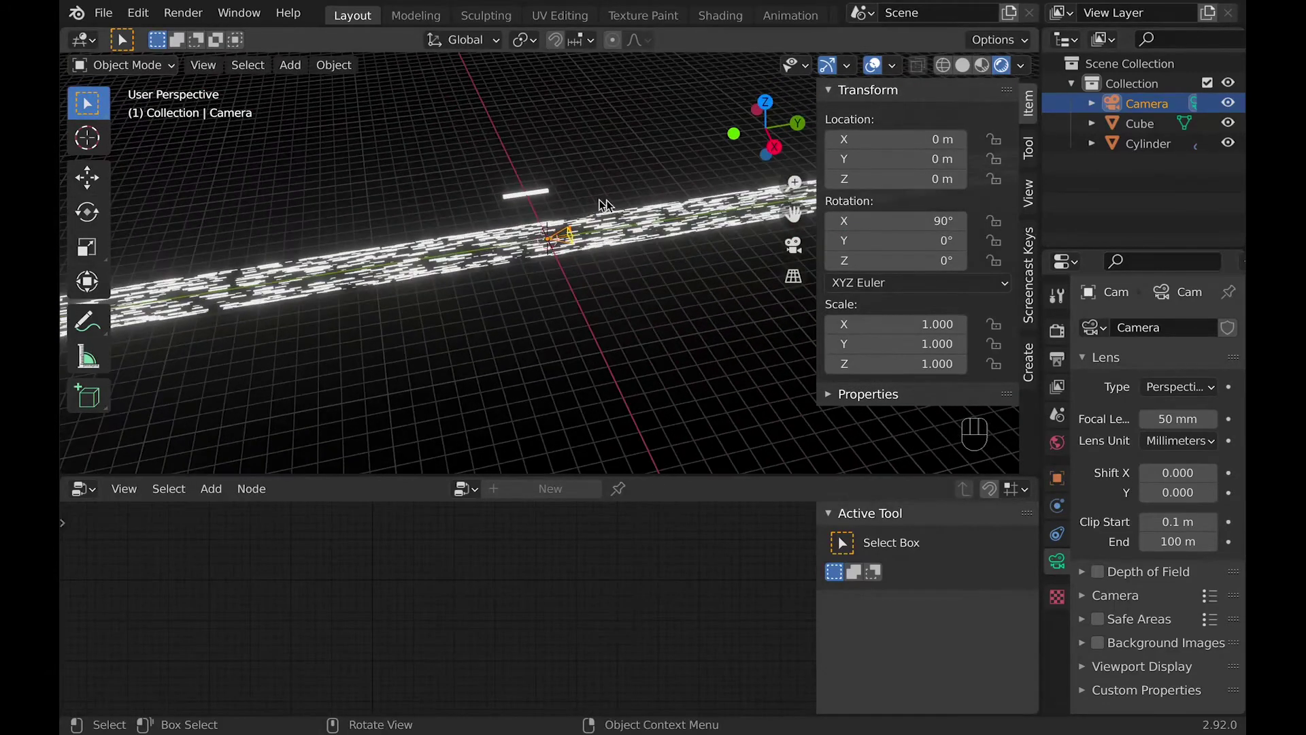
{"action": "left_click_drag", "start_coordinate": [897, 158], "coordinate": [893, 157]}
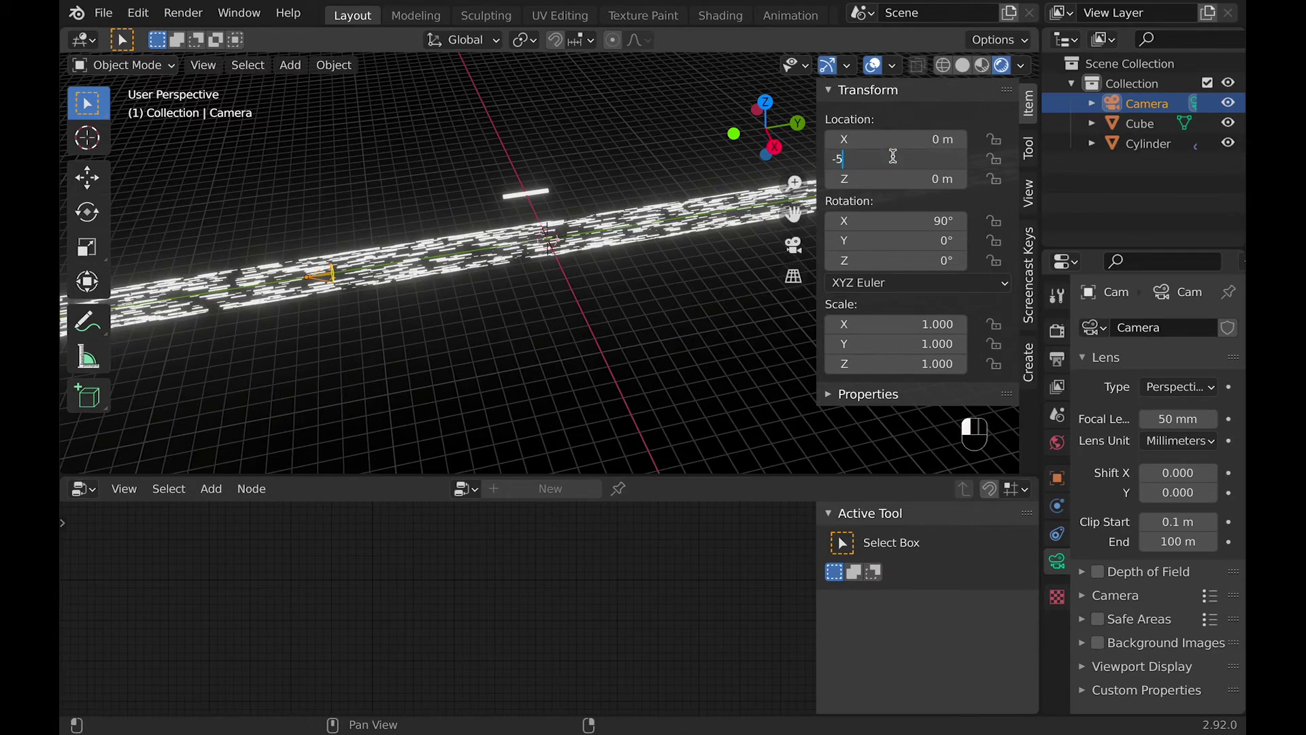
{"action": "key", "text": "Return"}
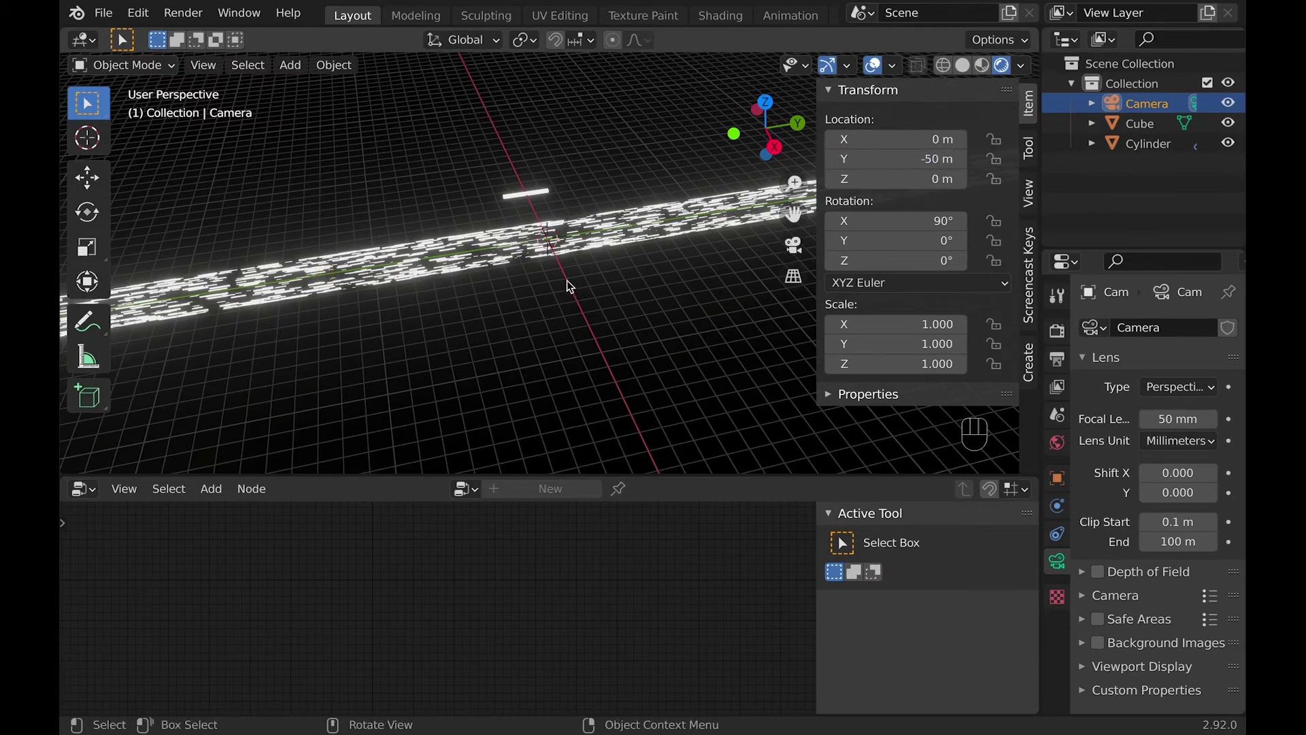
Step: Change the node editor area to a Timeline and keyframe the camera's location at frame 1
{"action": "left_click", "coordinate": [83, 489]}
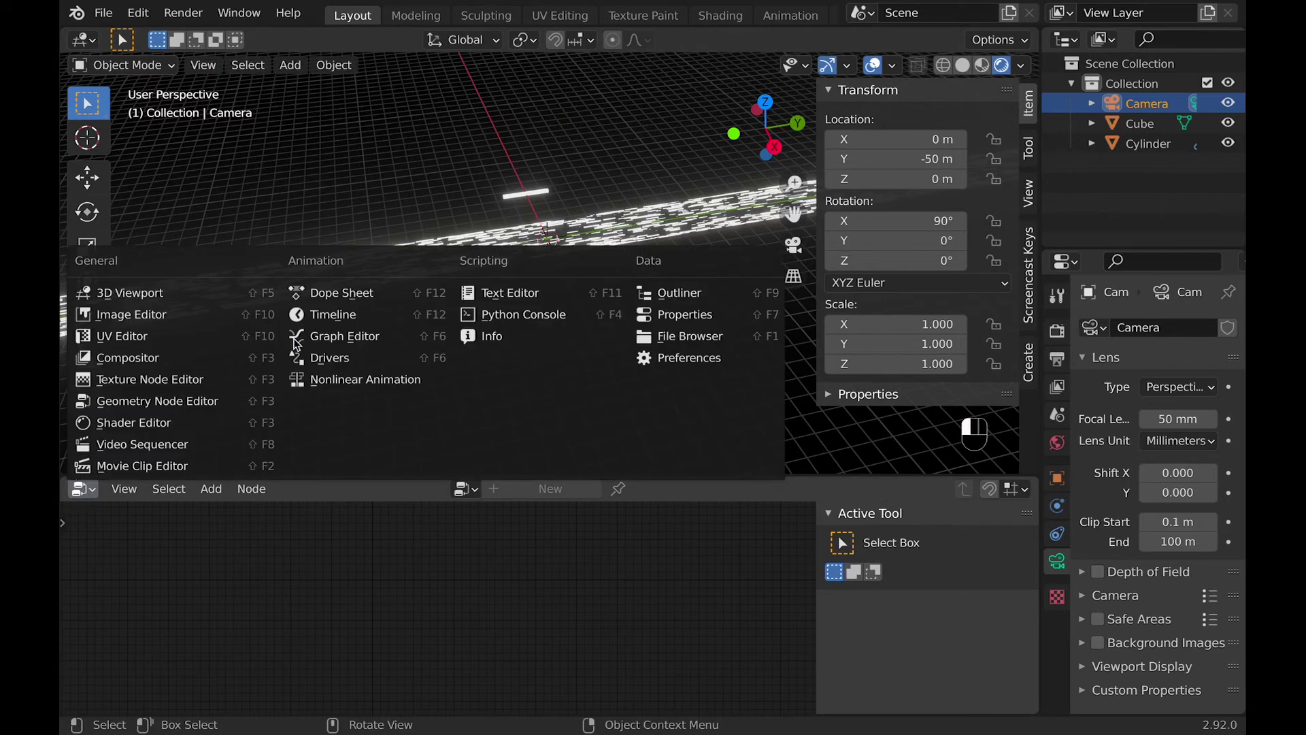
{"action": "left_click", "coordinate": [319, 315]}
{"action": "key", "text": "i"}
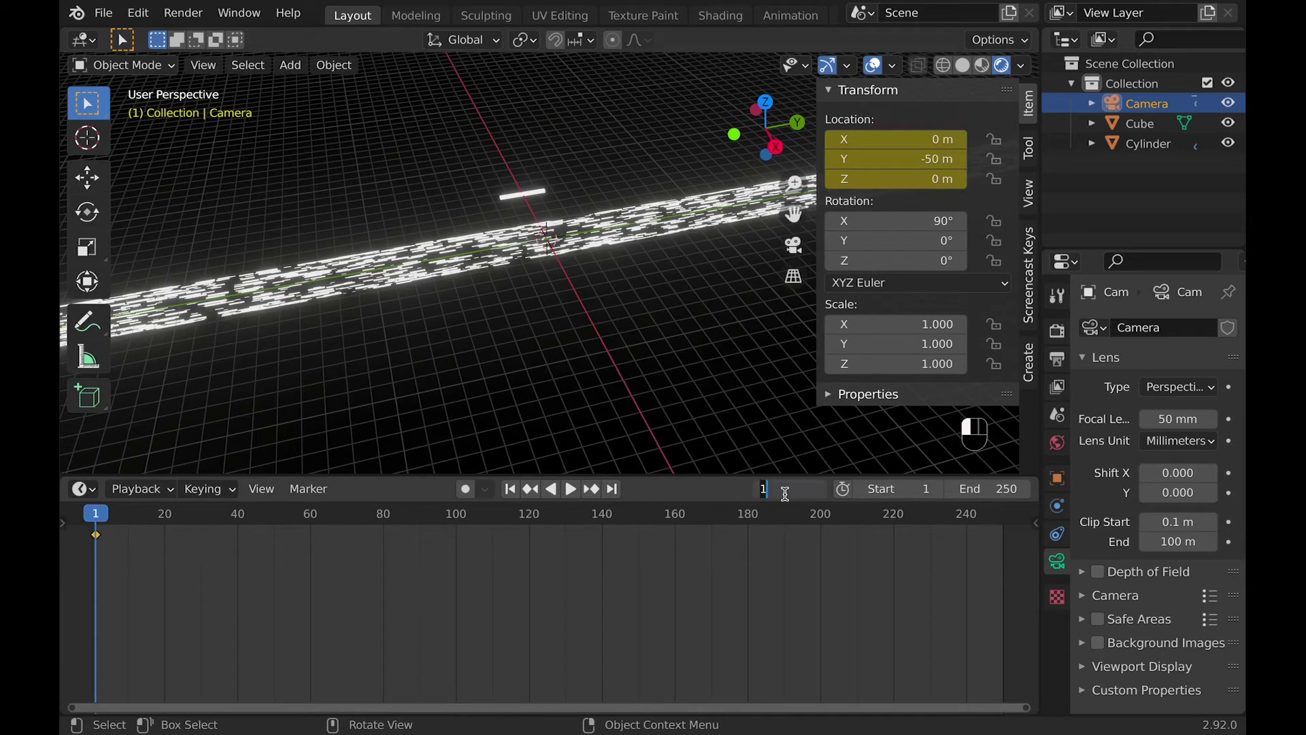
Step: Keyframe the camera's location at frame 80 with Y at 50 m, and view frame 0 through the camera
{"action": "key", "text": "Return"}
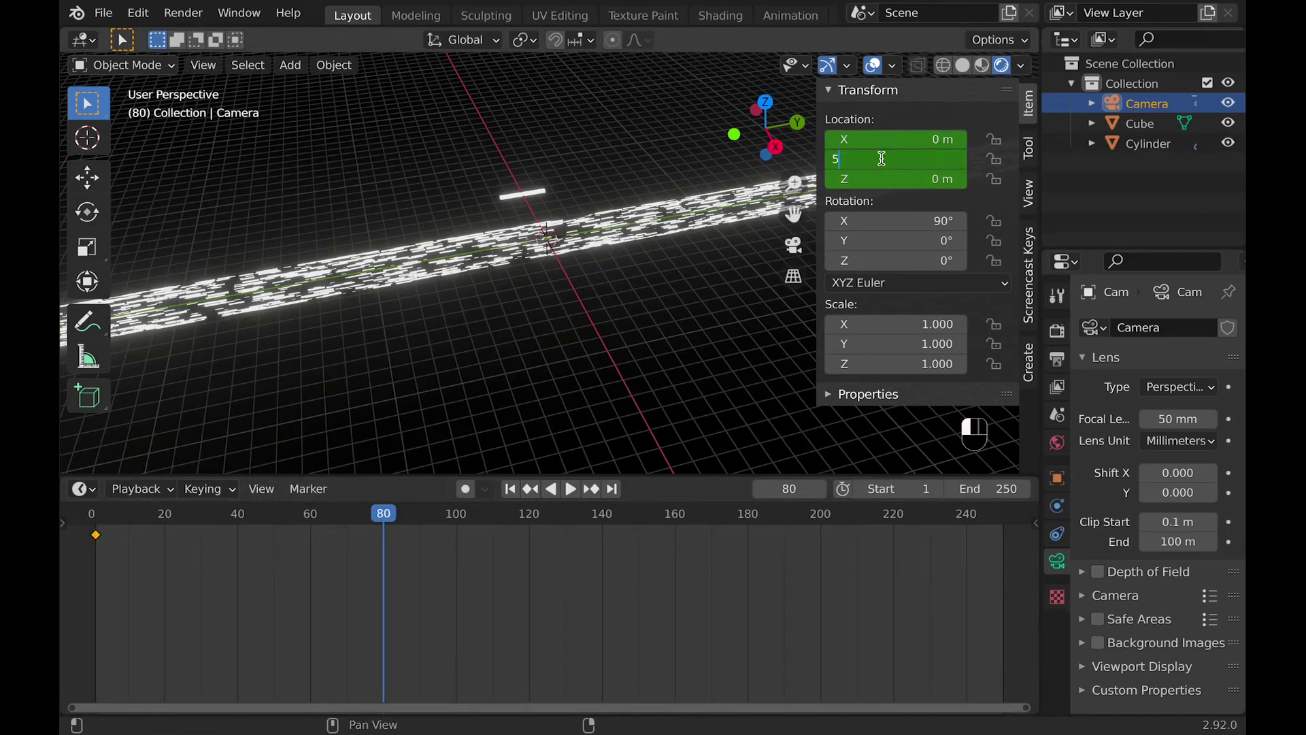
{"action": "key", "text": "i"}
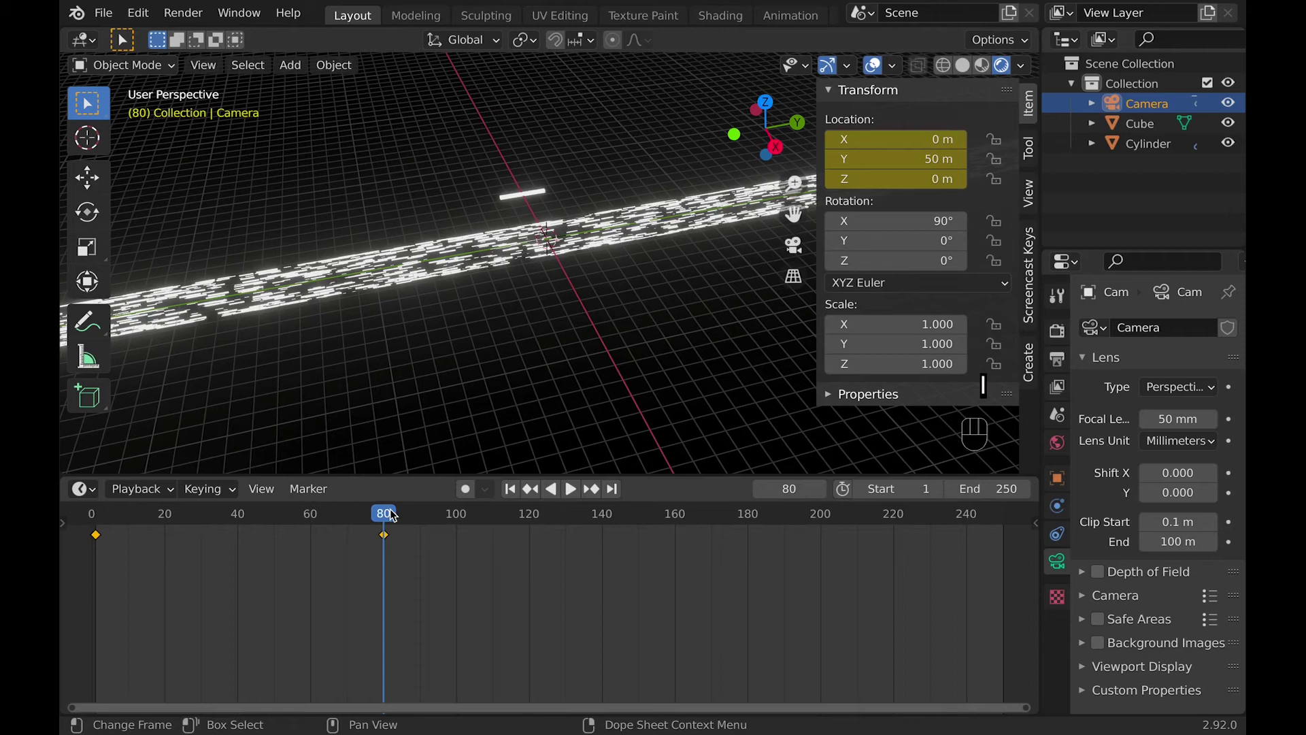
{"action": "left_click_drag", "start_coordinate": [391, 515], "coordinate": [92, 515]}
{"action": "key", "text": "KP_0"}
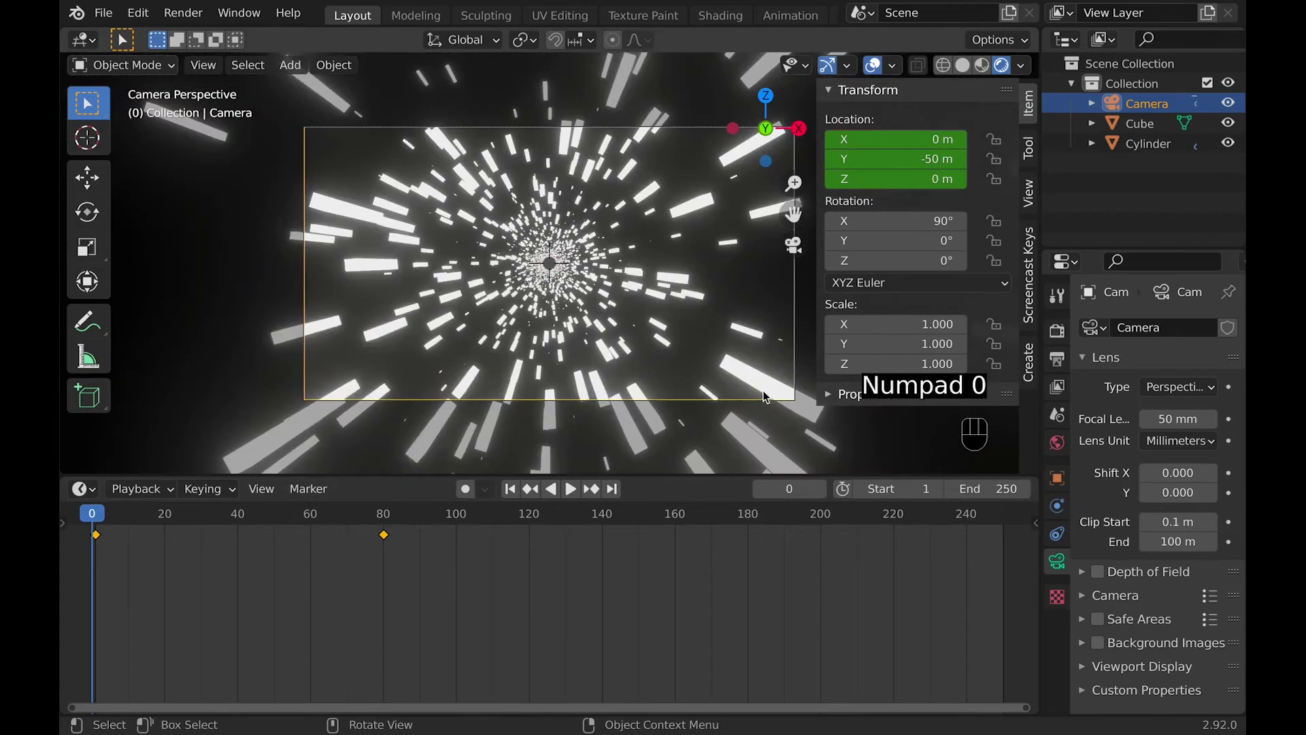
Step: Play back the camera's flight through the tunnel and hide the 3D viewport's sidebar
{"action": "key", "text": "space"}
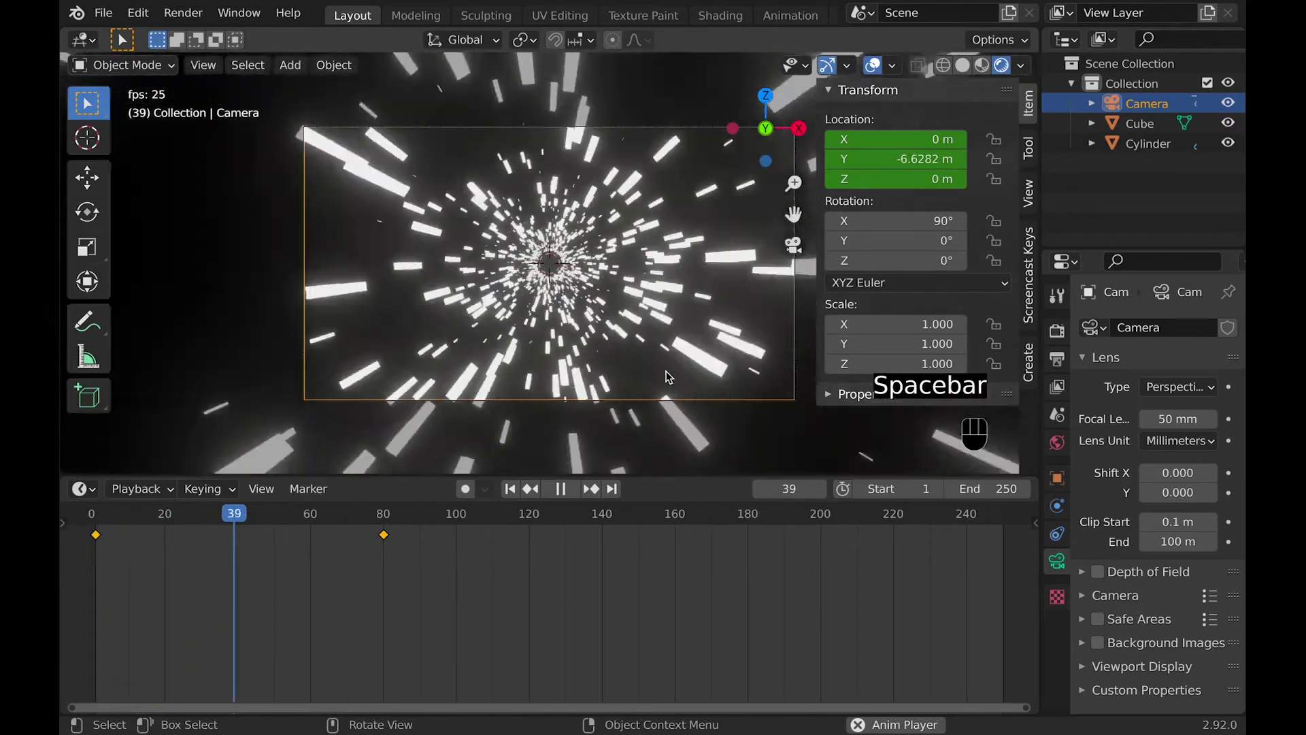
{"action": "key", "text": "n"}
{"action": "key", "text": "space"}
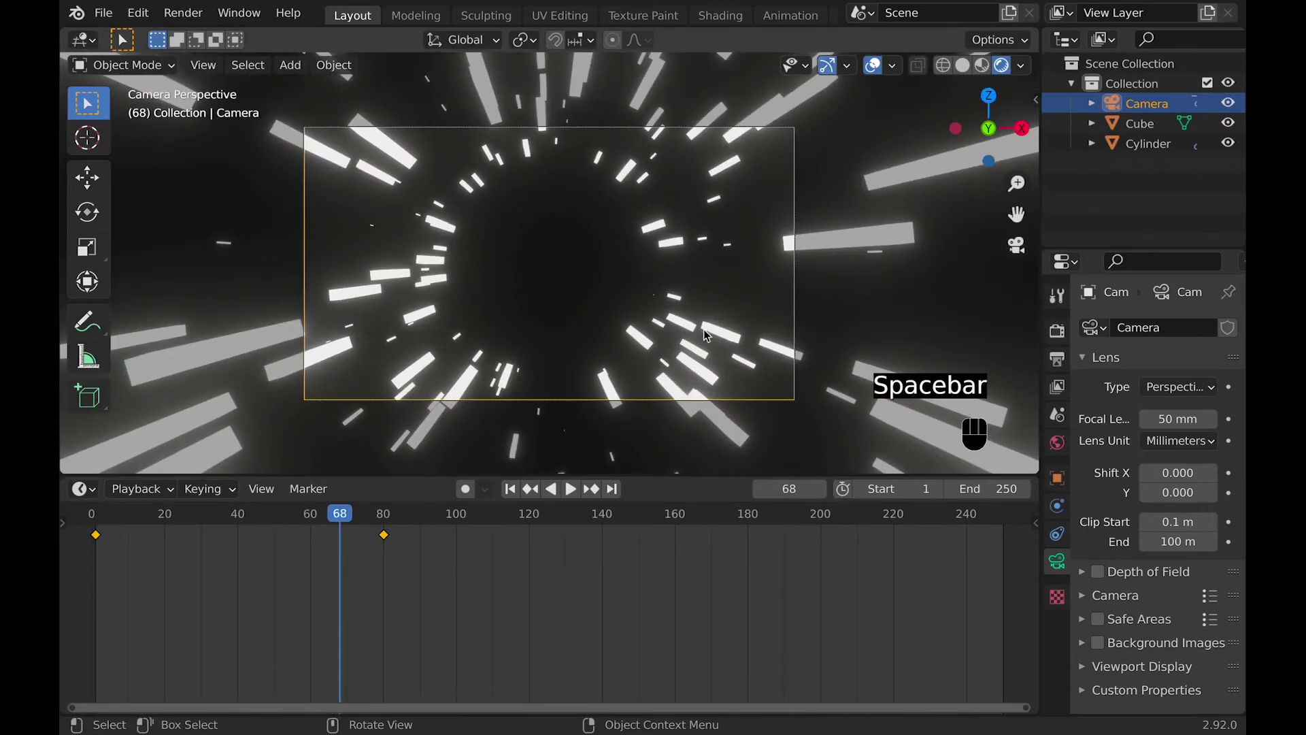
Step: Show the render-visibility toggles in the Outliner and hide the original Cube in both the viewport and renders
{"action": "left_click", "coordinate": [1090, 41]}
{"action": "left_click", "coordinate": [1067, 41]}
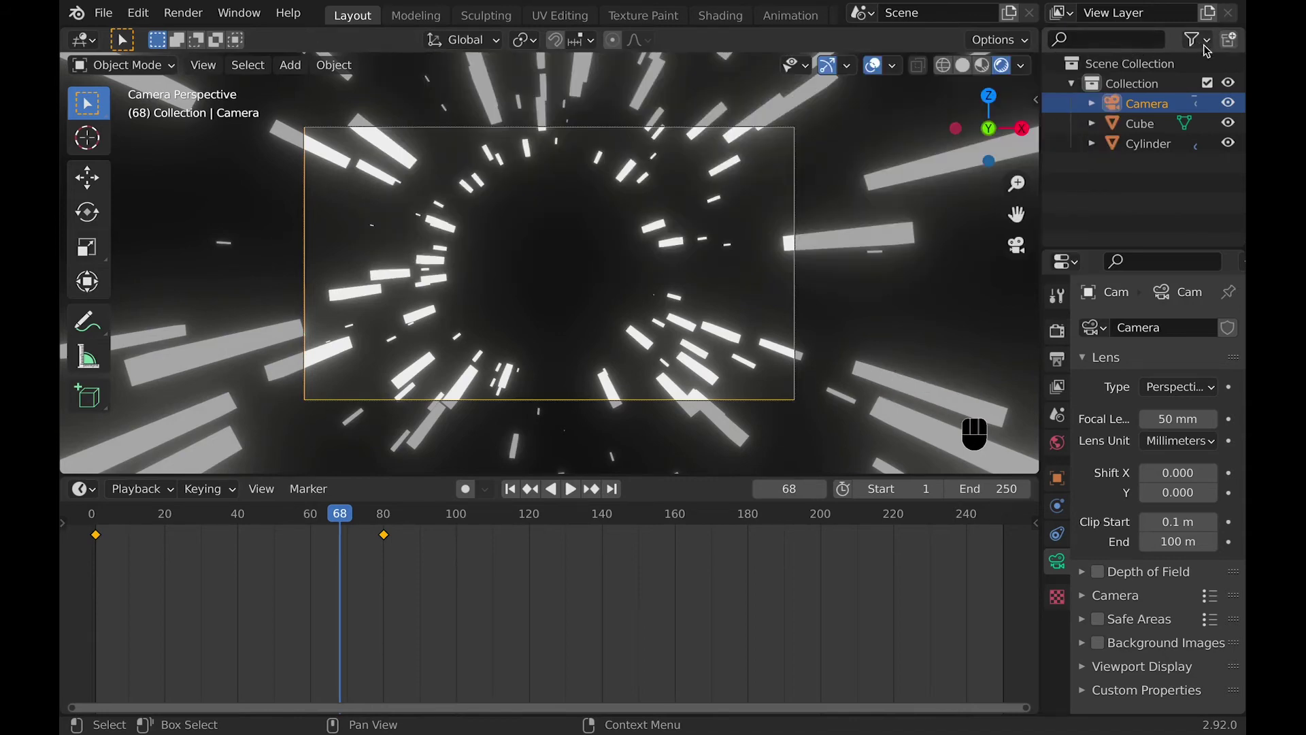
{"action": "left_click", "coordinate": [1201, 40]}
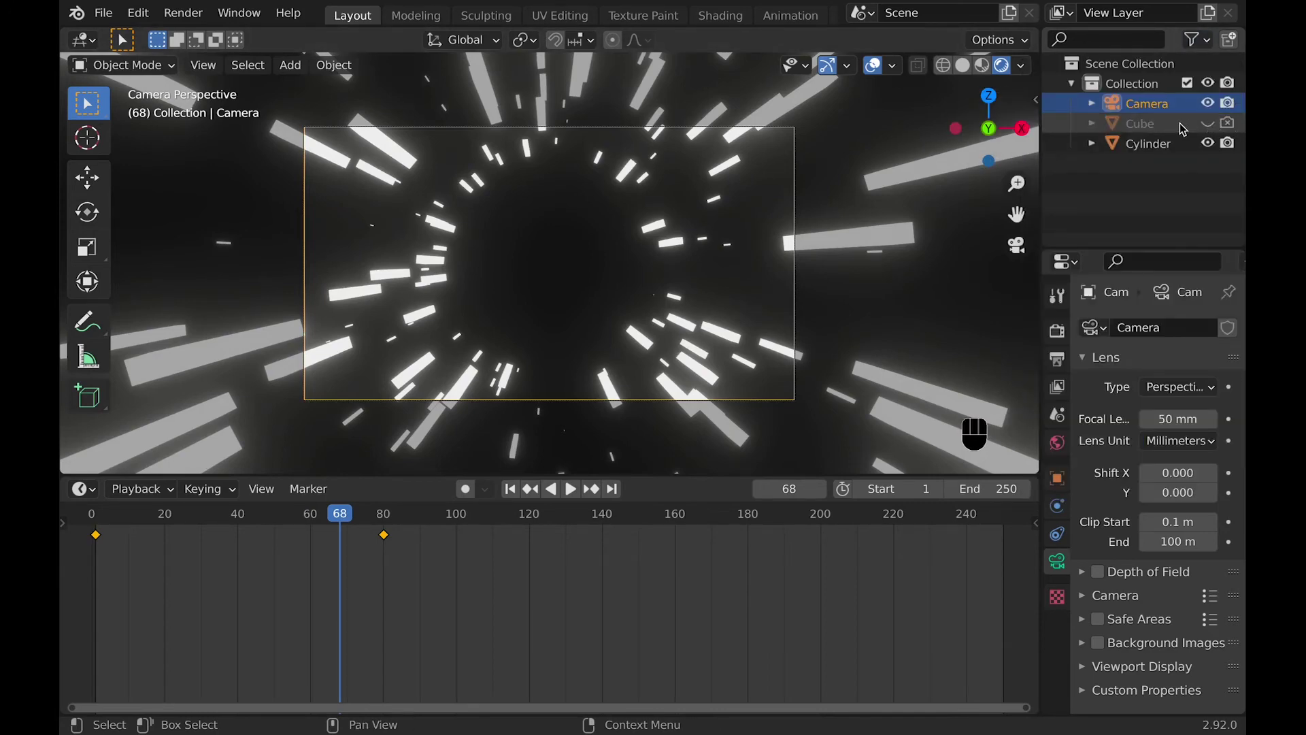
Step: Set the animation's end frame to 80 and preview the camera fly-through over that range
{"action": "key", "text": "space"}
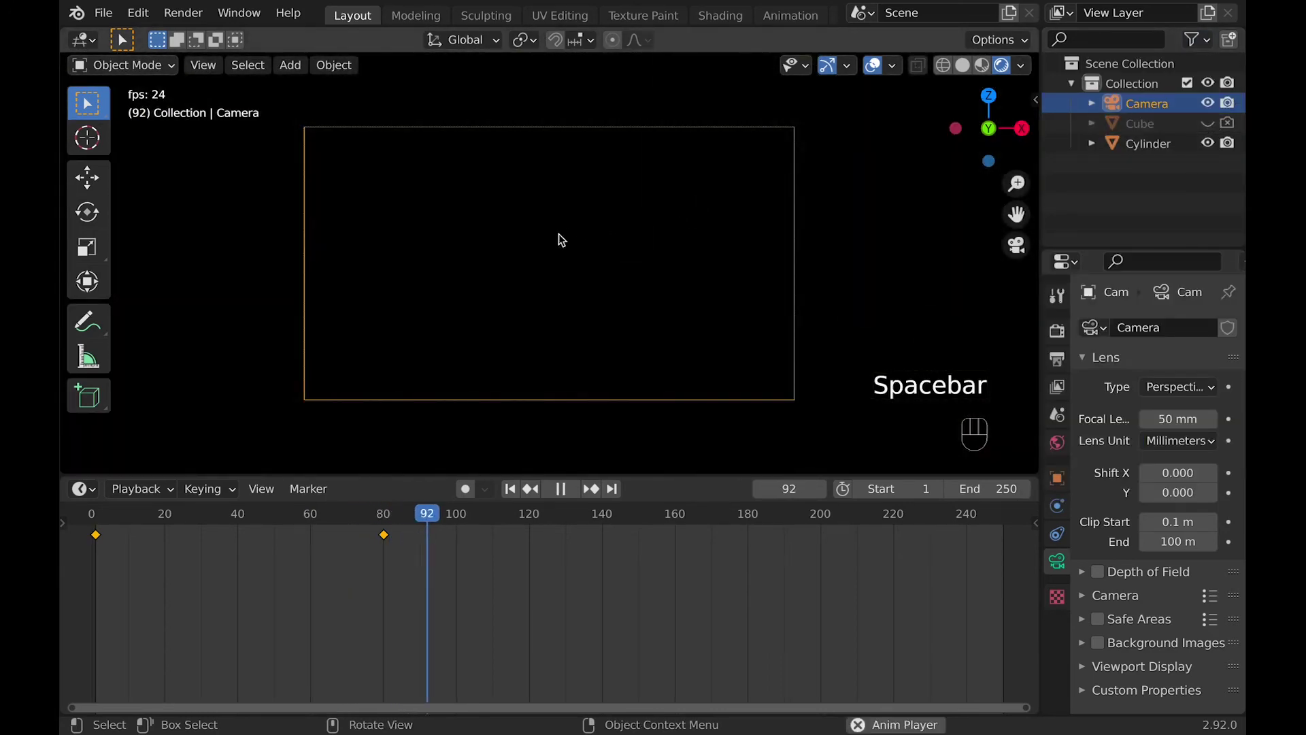
{"action": "key", "text": "space"}
{"action": "left_click", "coordinate": [989, 488]}
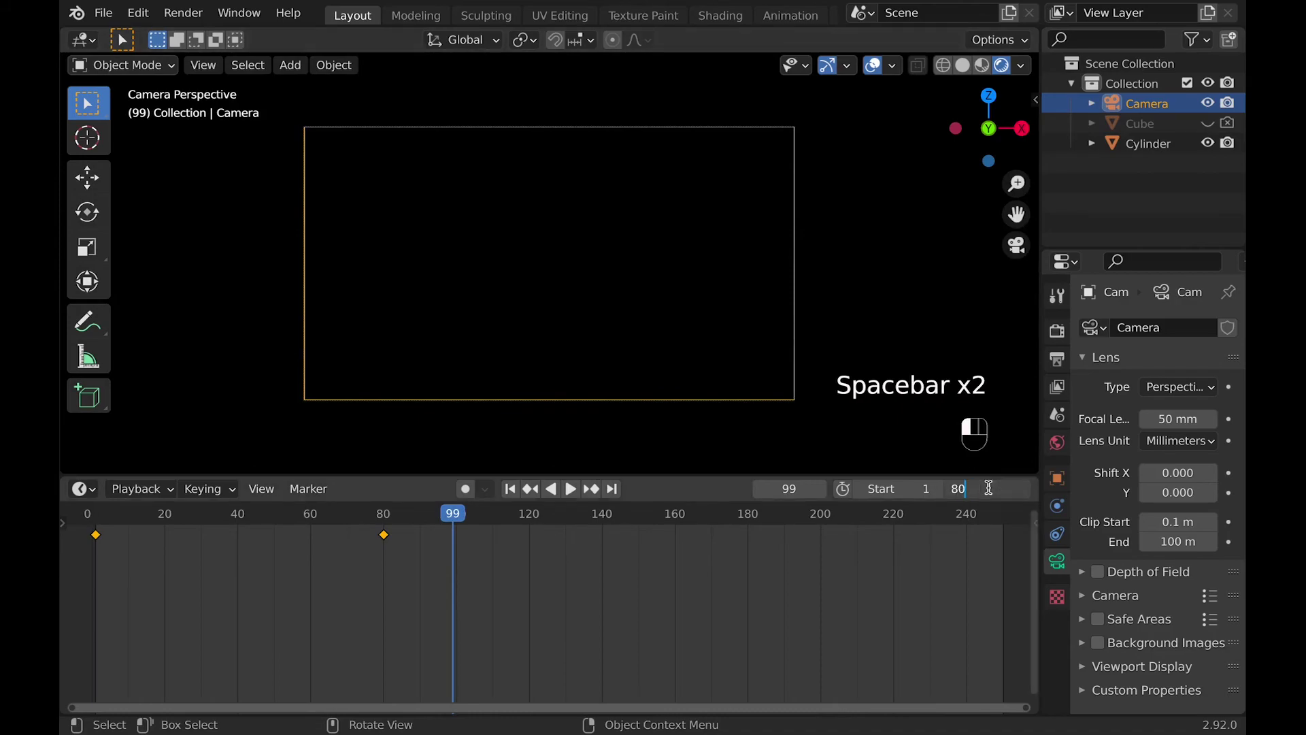
{"action": "type", "text": "80"}
{"action": "key", "text": "Return"}
{"action": "key", "text": "space"}
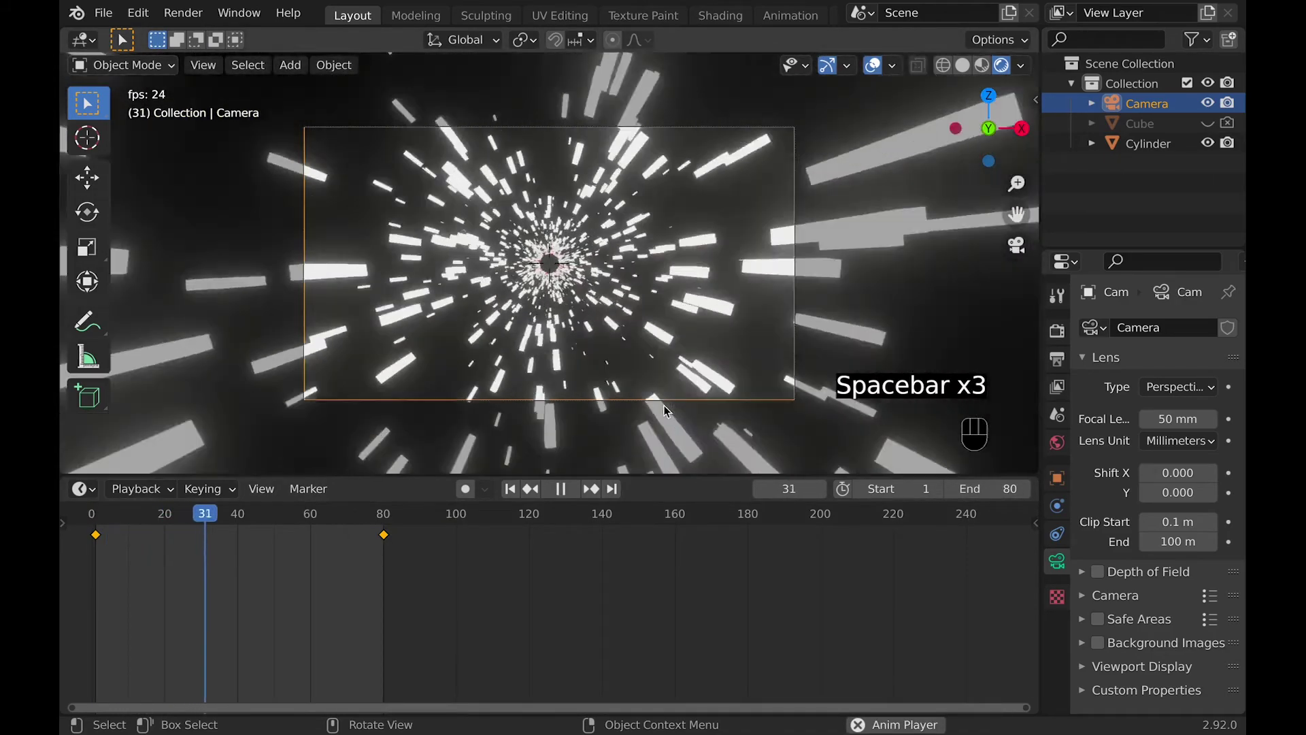
{"action": "key", "text": "space"}
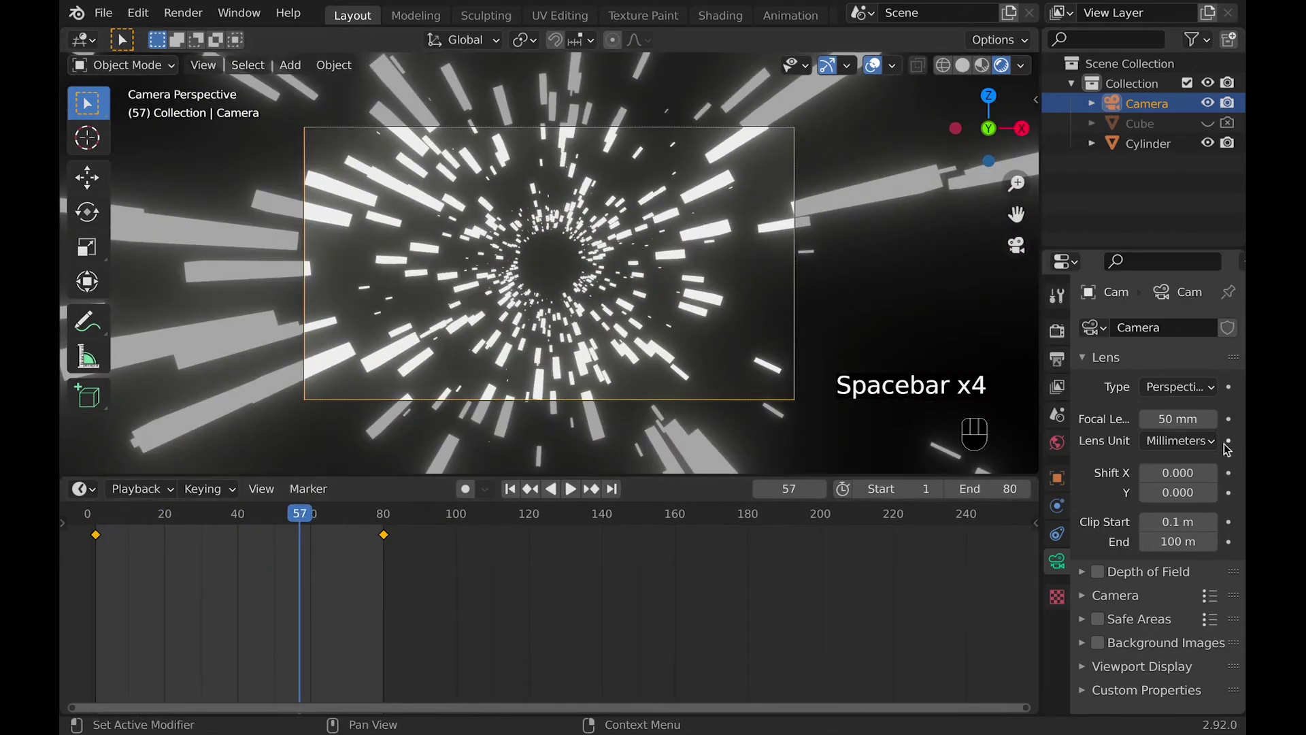
Step: Set the camera's focal length to 7 mm and play the animation to preview the wide-angle tunnel
{"action": "left_click_drag", "start_coordinate": [1164, 418], "coordinate": [879, 389]}
{"action": "key", "text": "space"}
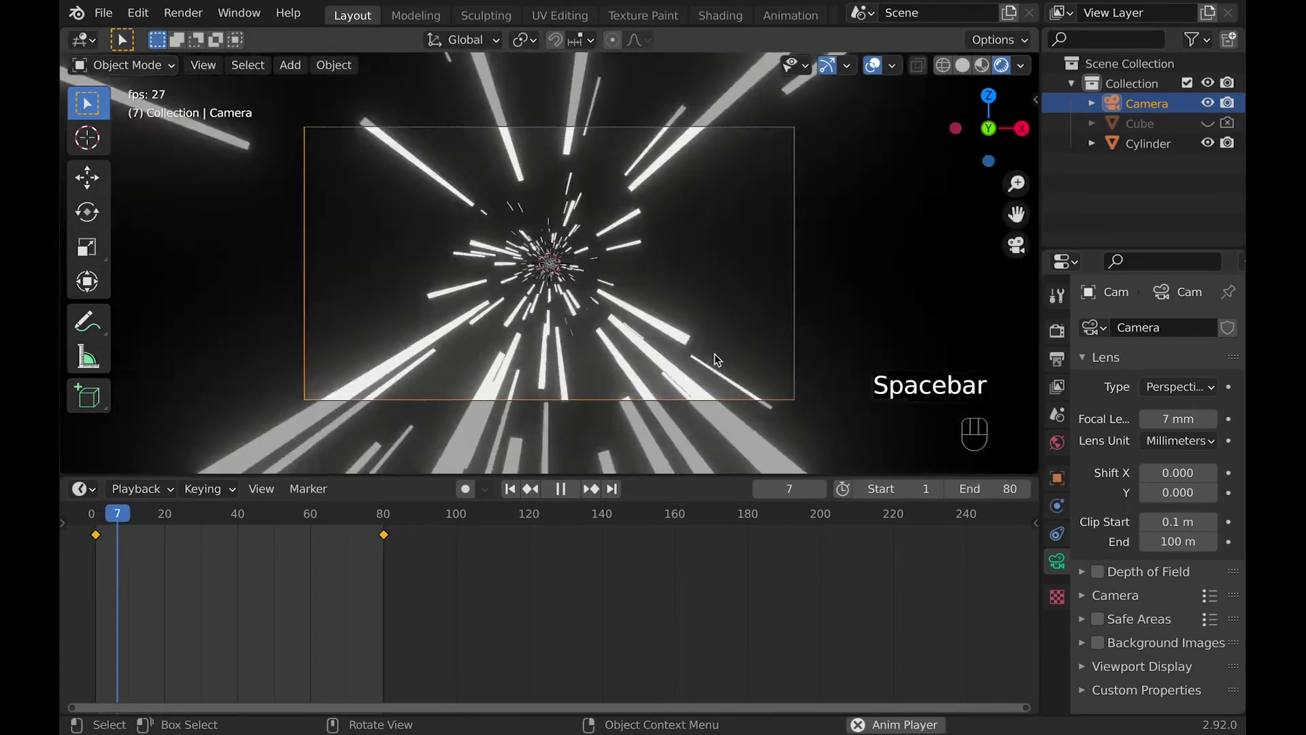